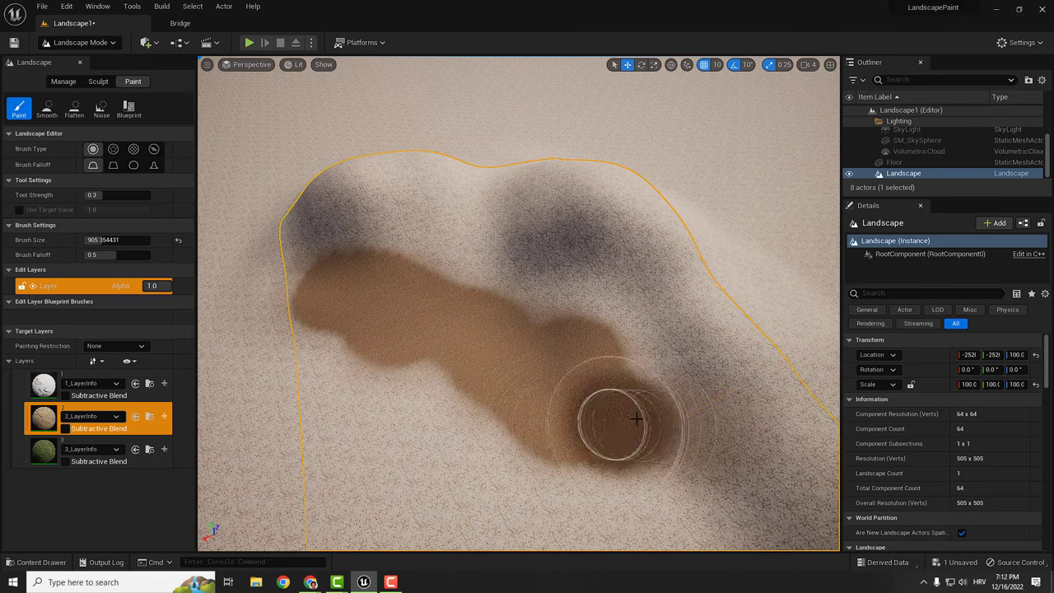
- Paint a stroke of the green third layer, 3_LayerInfo, over the brown painted area of the landscape
click(83, 451)
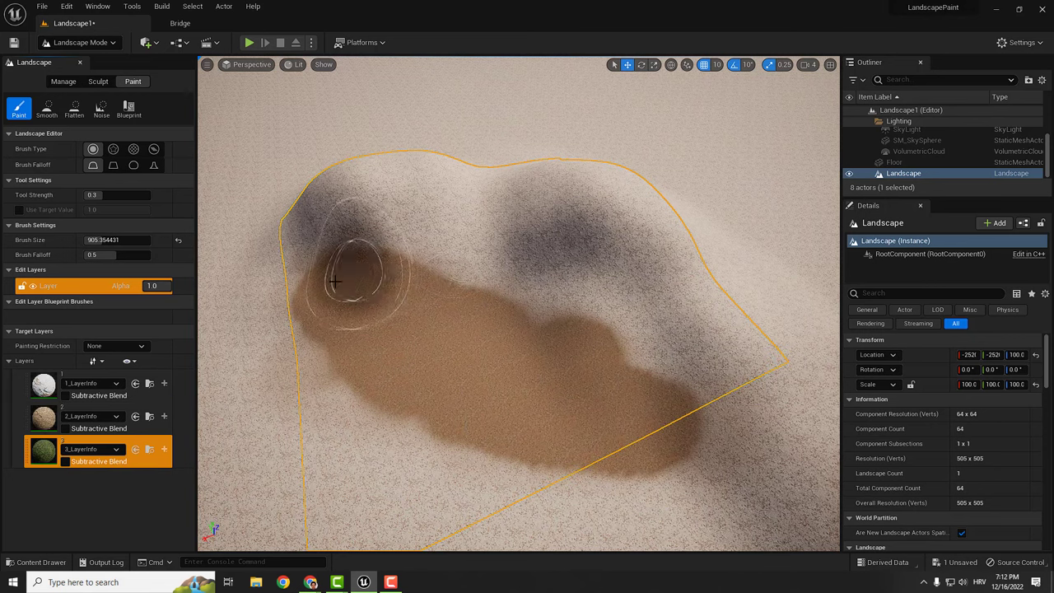
mouse_move(334, 281)
mouse_down()
mouse_move(572, 318)
mouse_move(447, 305)
mouse_up()
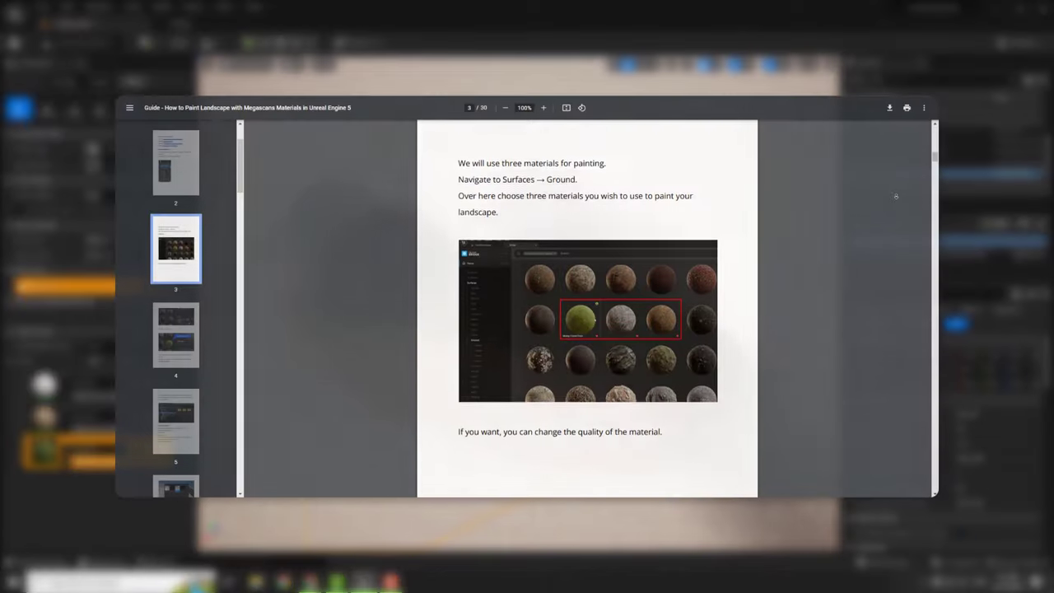
- Read through the PDF guide's pages on adding Megascans materials to the project and creating a landscape
scroll(896, 198, down, 2)
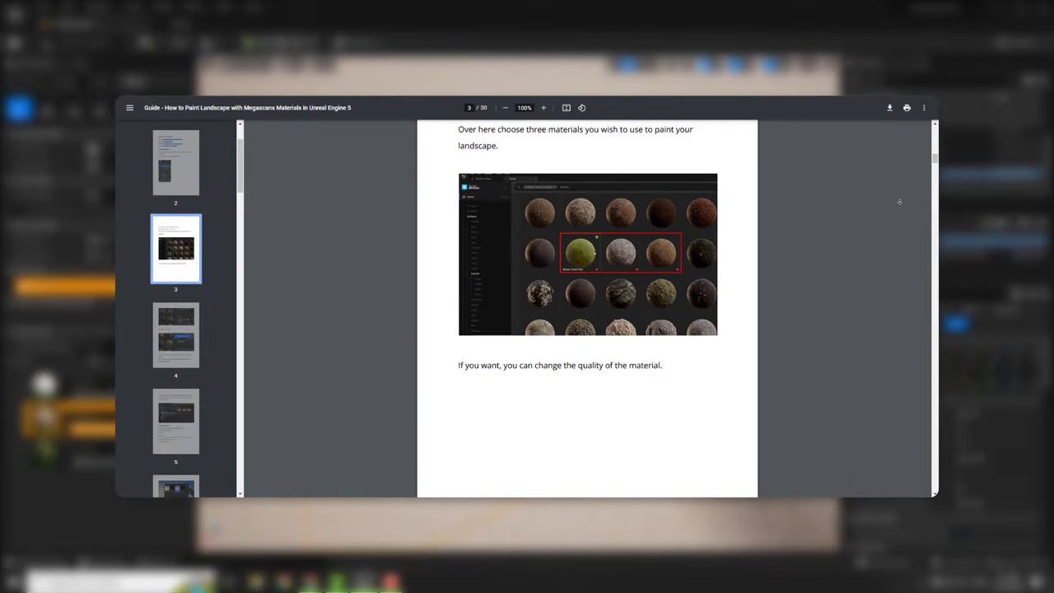
scroll(900, 212, down, 5)
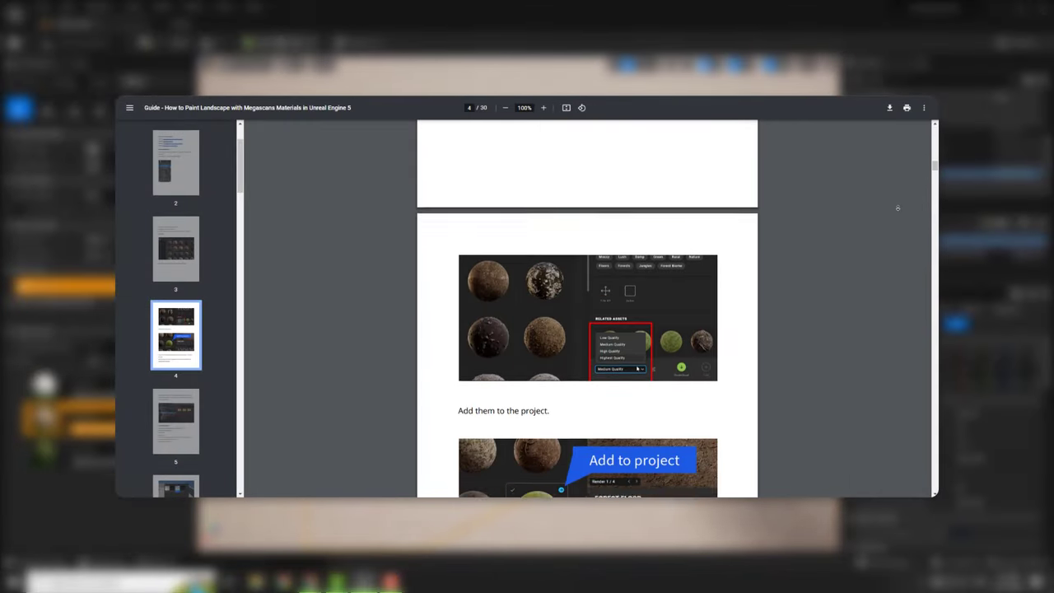
scroll(898, 208, down, 7)
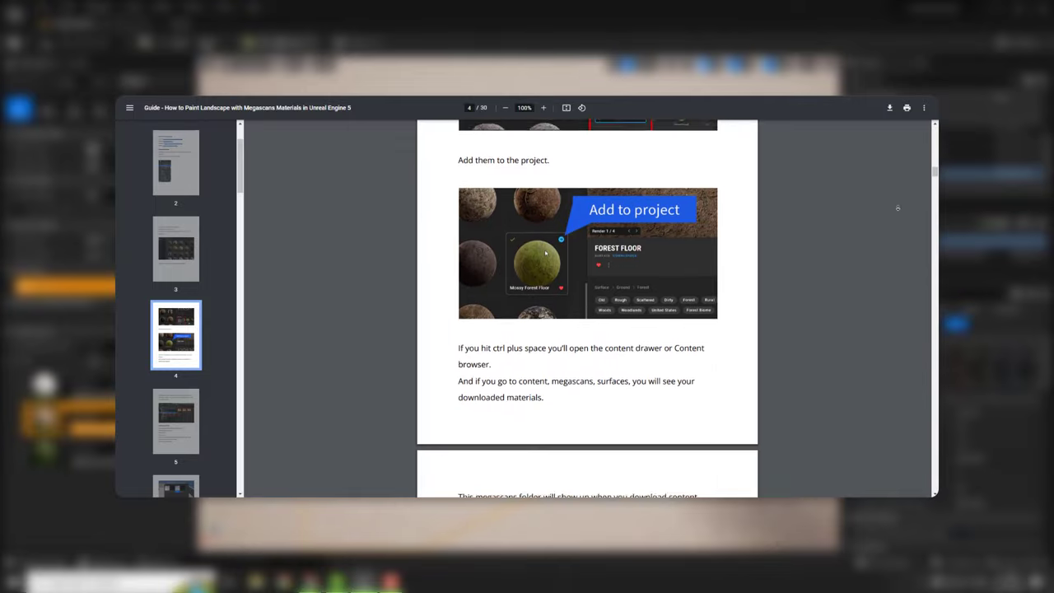
scroll(897, 211, down, 9)
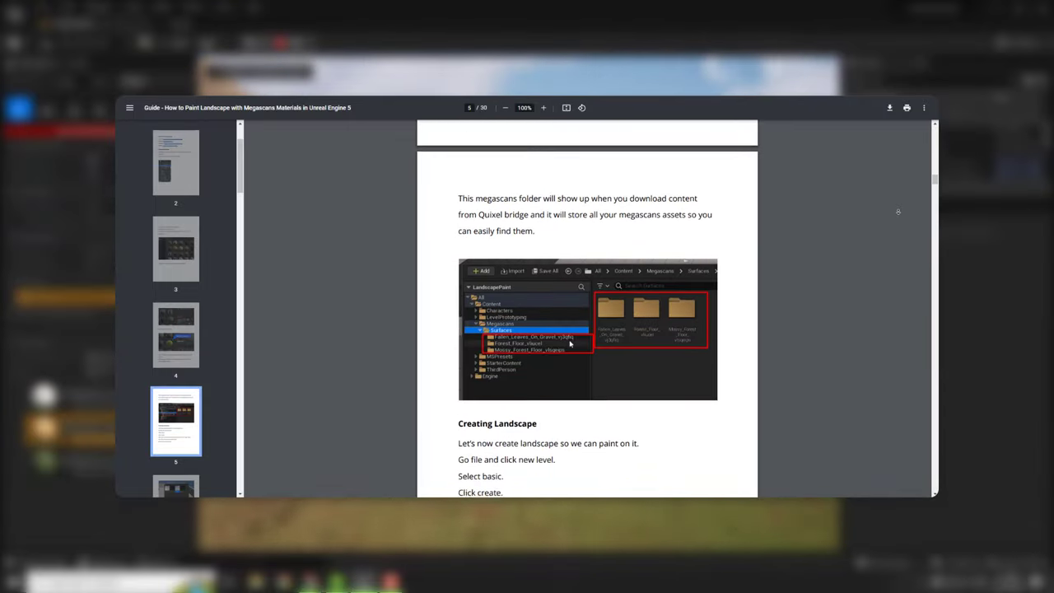
scroll(898, 206, down, 3)
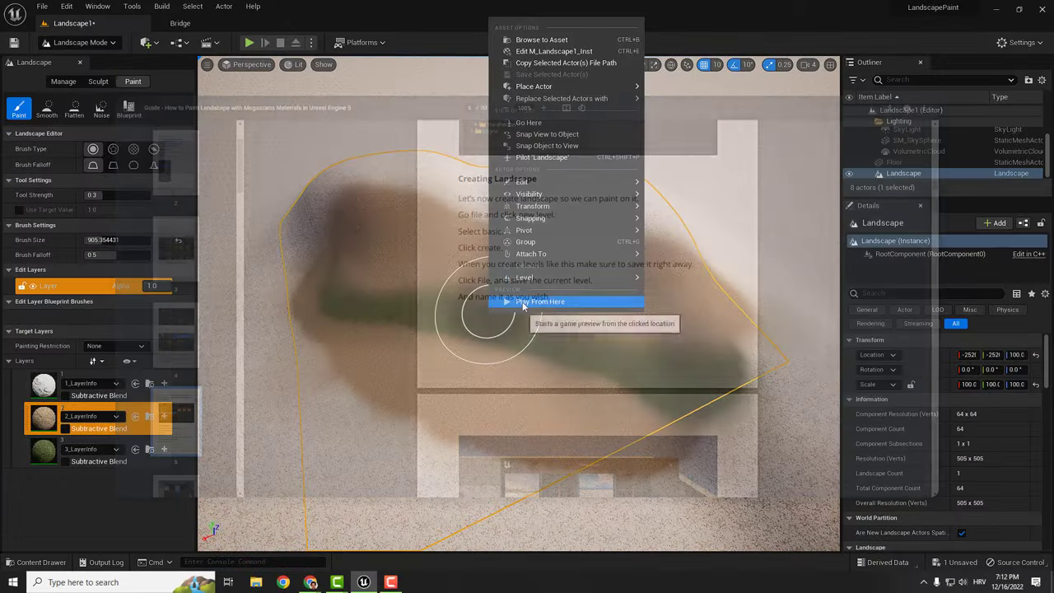
- Play the level from the painted green area and run the character across the landscape
click(539, 301)
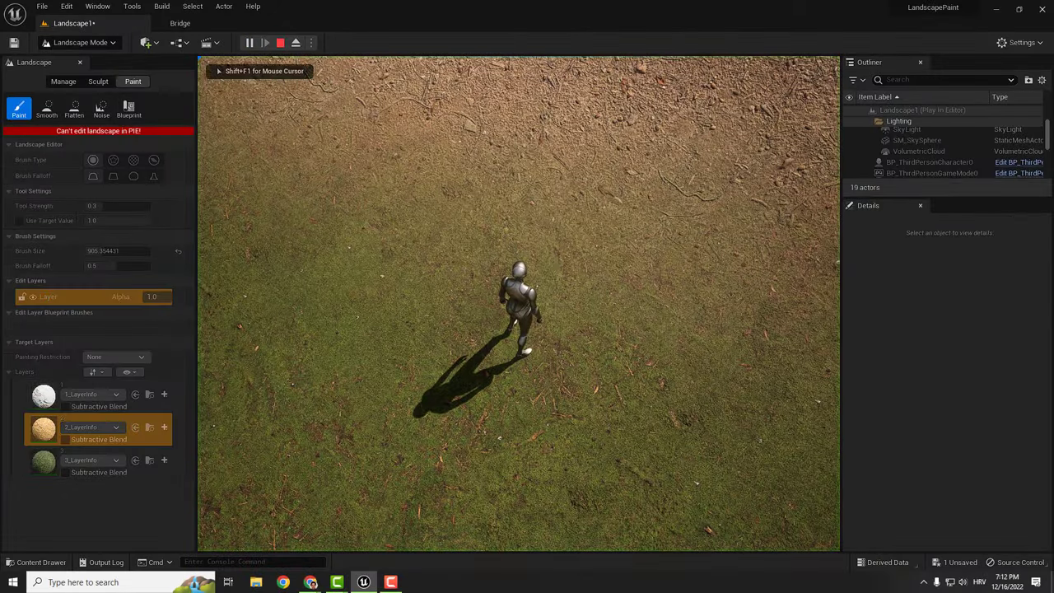
key(w)
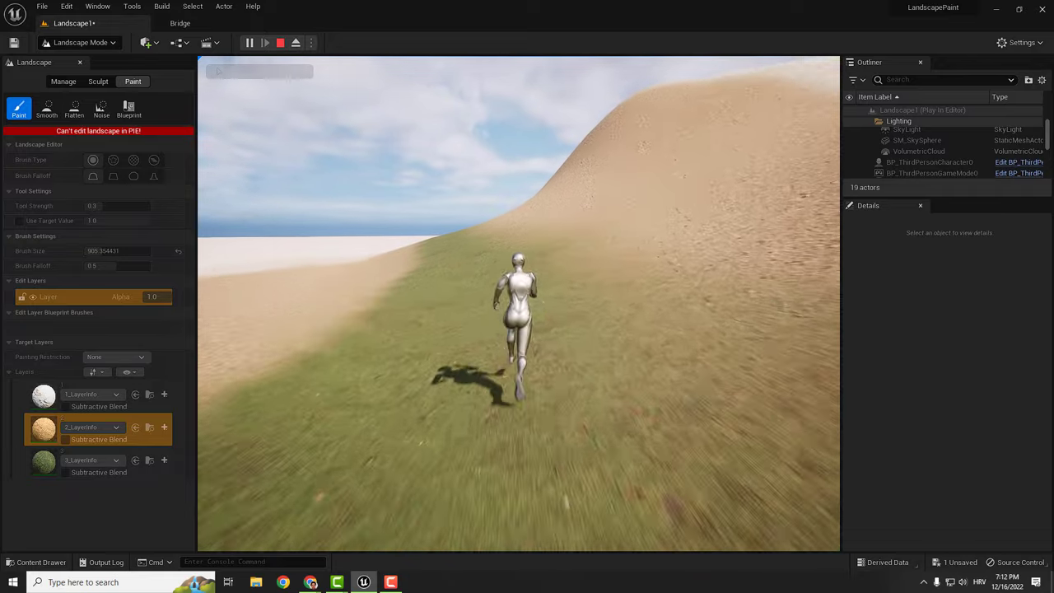
key(a)
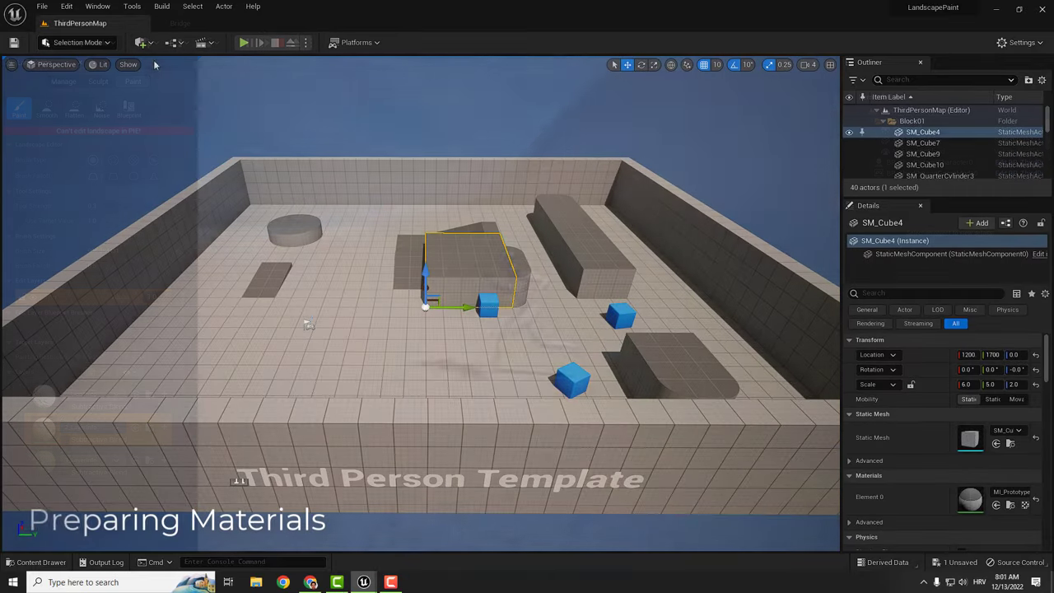
- Open Quixel Bridge and browse to the Ground category of the Surfaces collection
click(145, 46)
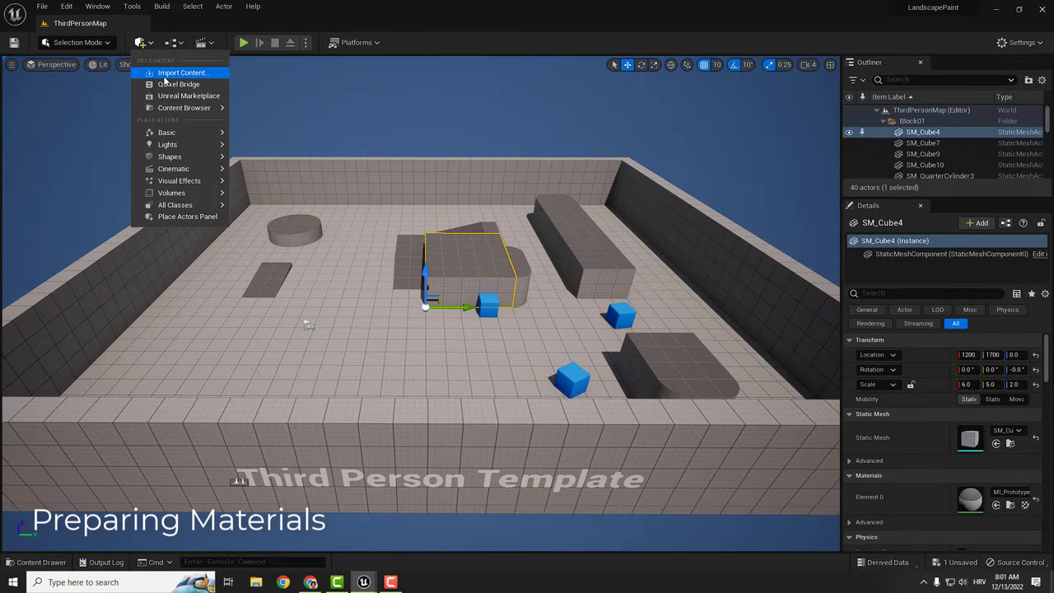
click(183, 85)
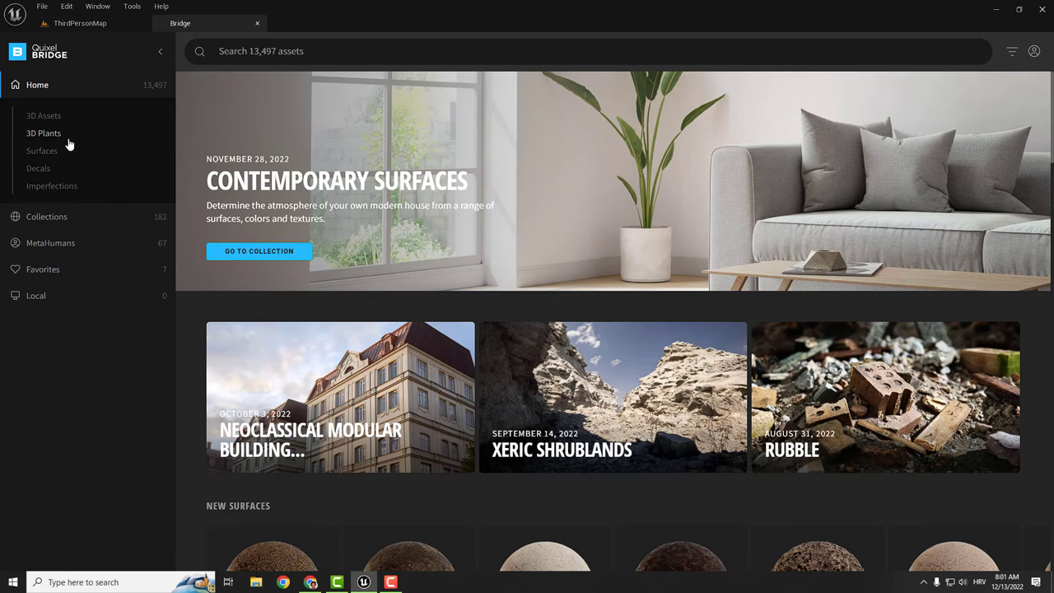
click(46, 153)
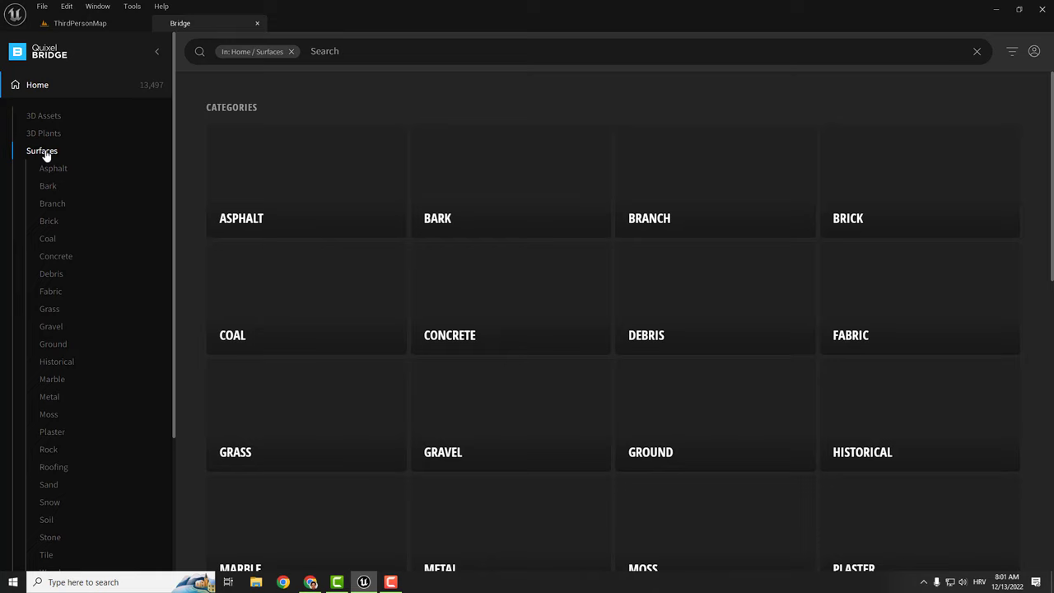
click(712, 403)
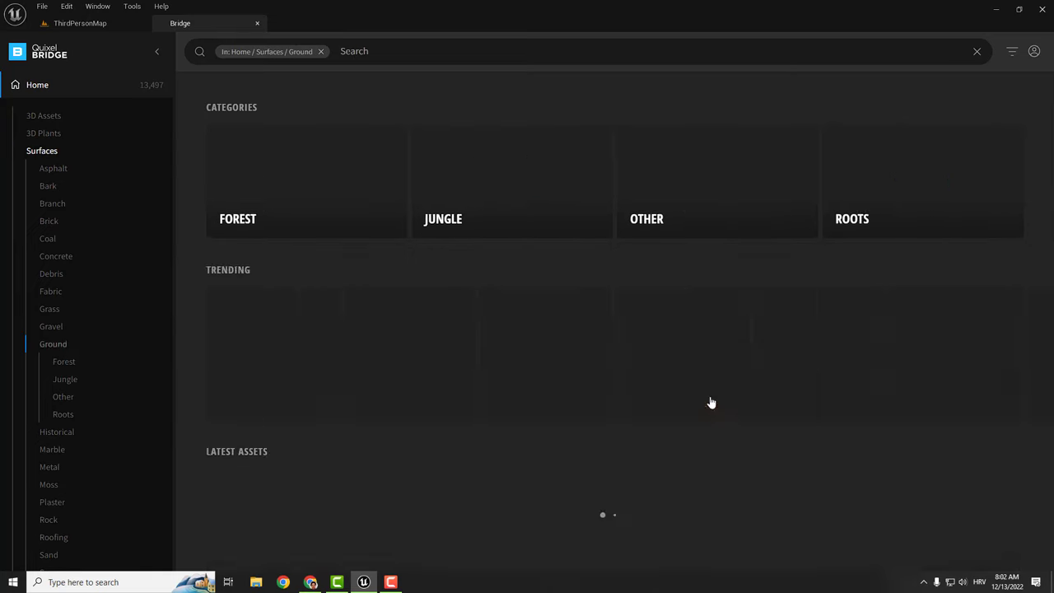
- Find the Mossy Forest Floor surface among the ground assets and download it in Medium Quality
scroll(658, 287, down, 10)
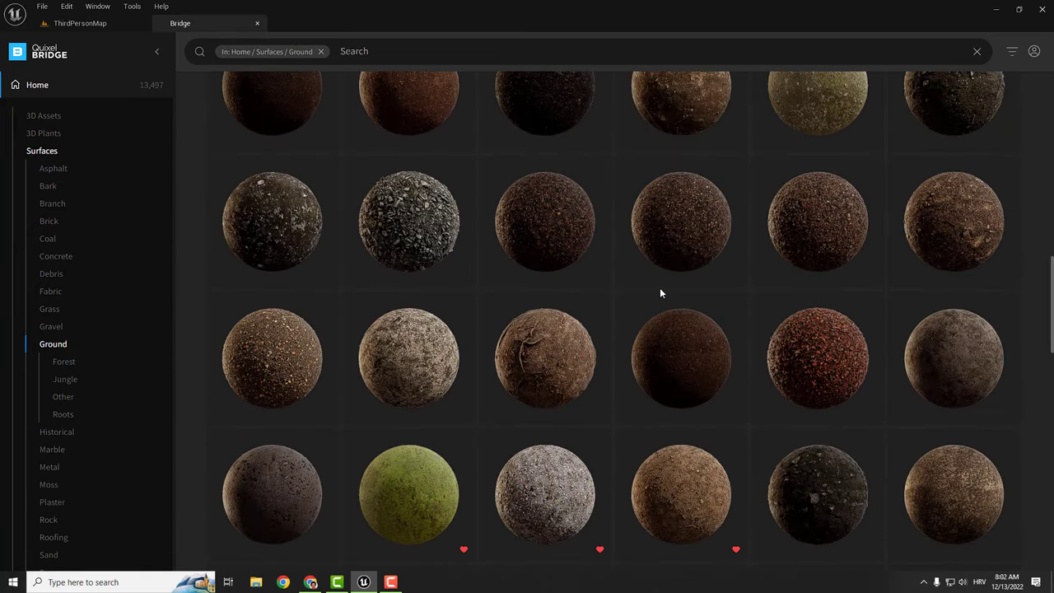
scroll(659, 293, down, 3)
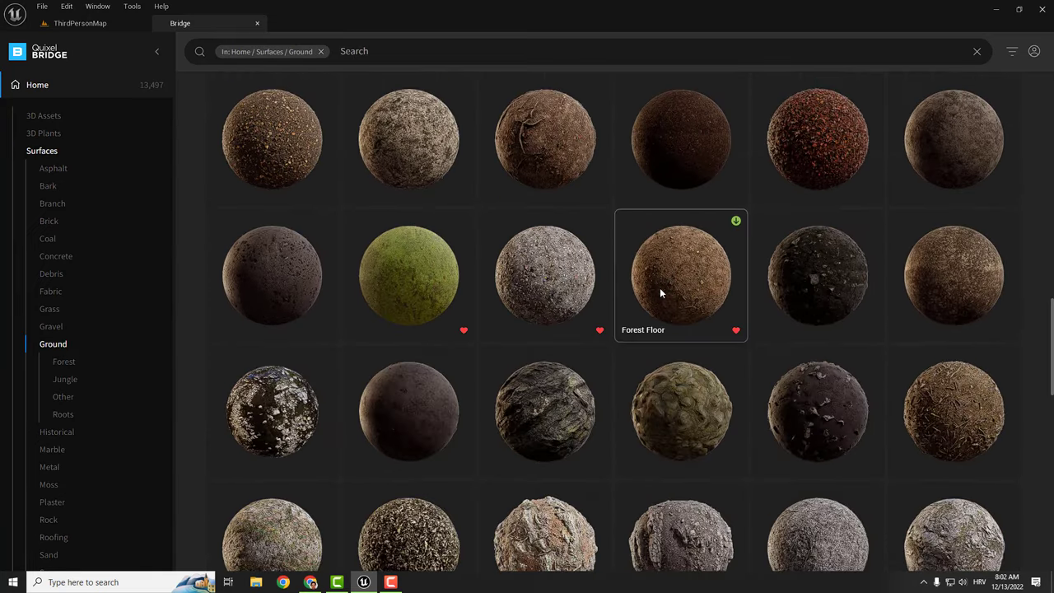
click(457, 278)
click(857, 548)
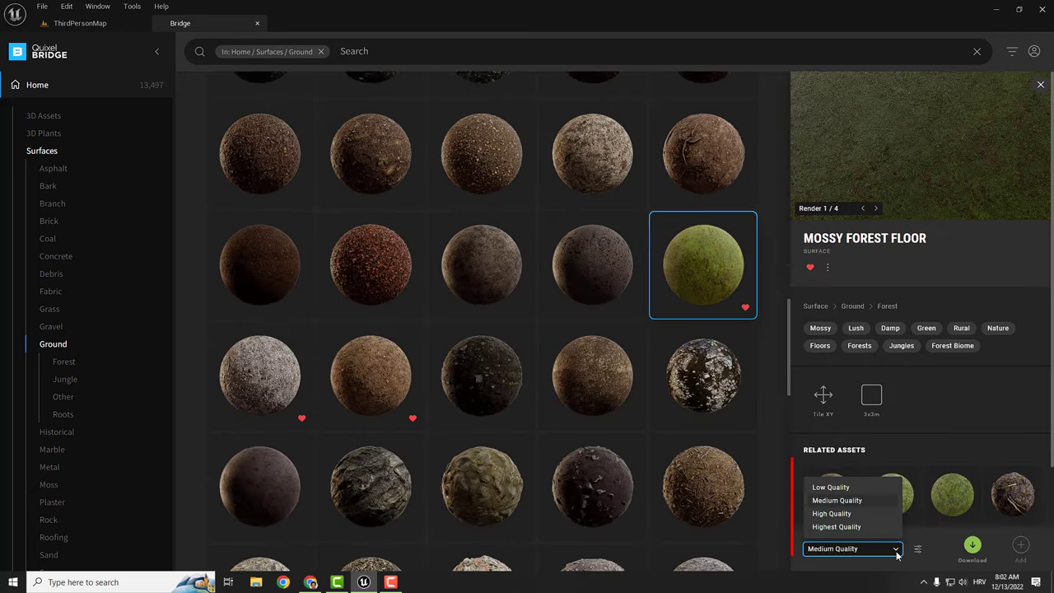
click(940, 546)
click(972, 545)
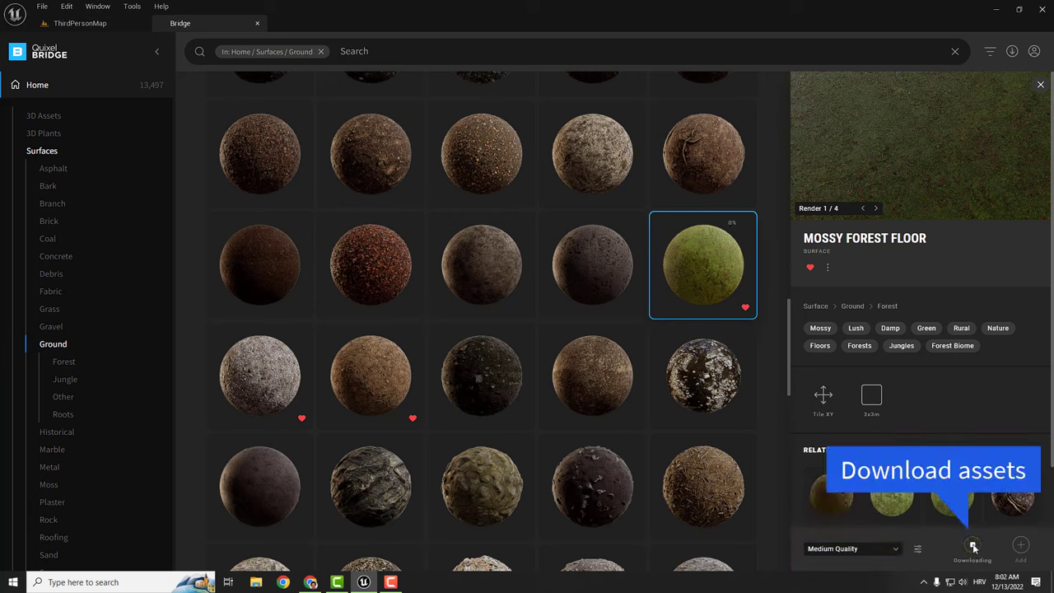
- Download the Fallen Leaves on Gravel surface and the Forest Floor surface beside it in Medium Quality
click(260, 377)
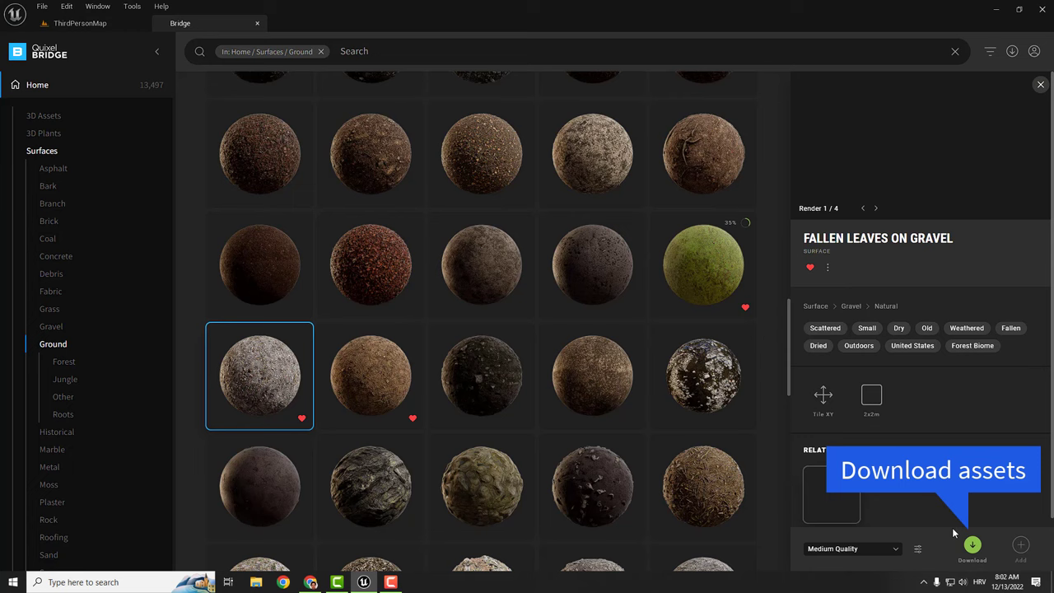
click(972, 544)
click(385, 384)
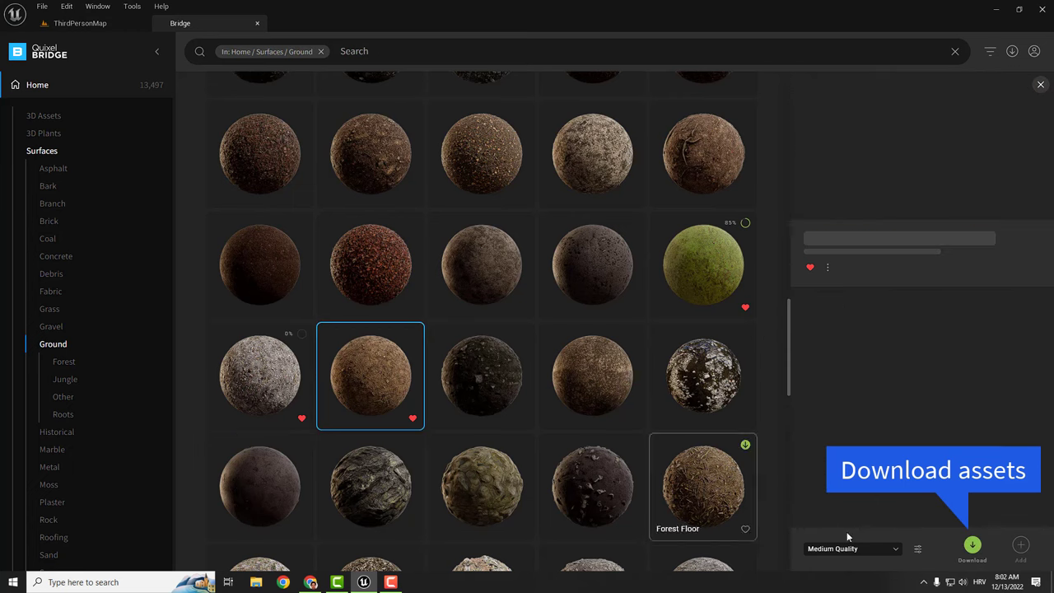
click(972, 545)
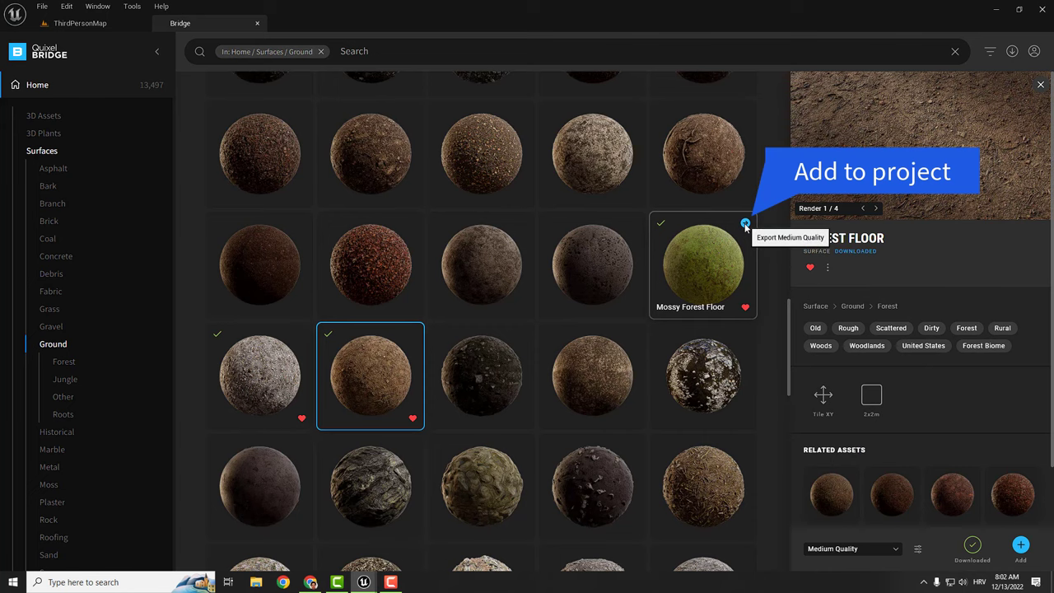
- Add the downloaded Mossy Forest Floor, Fallen Leaves on Gravel and Forest Floor surfaces to the project
click(746, 224)
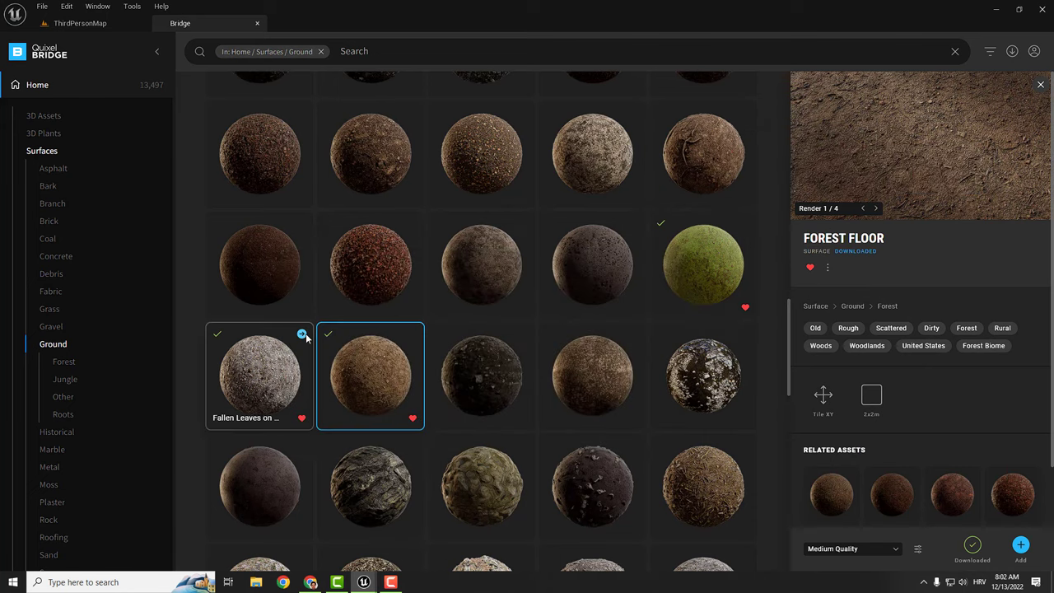
click(302, 334)
click(738, 132)
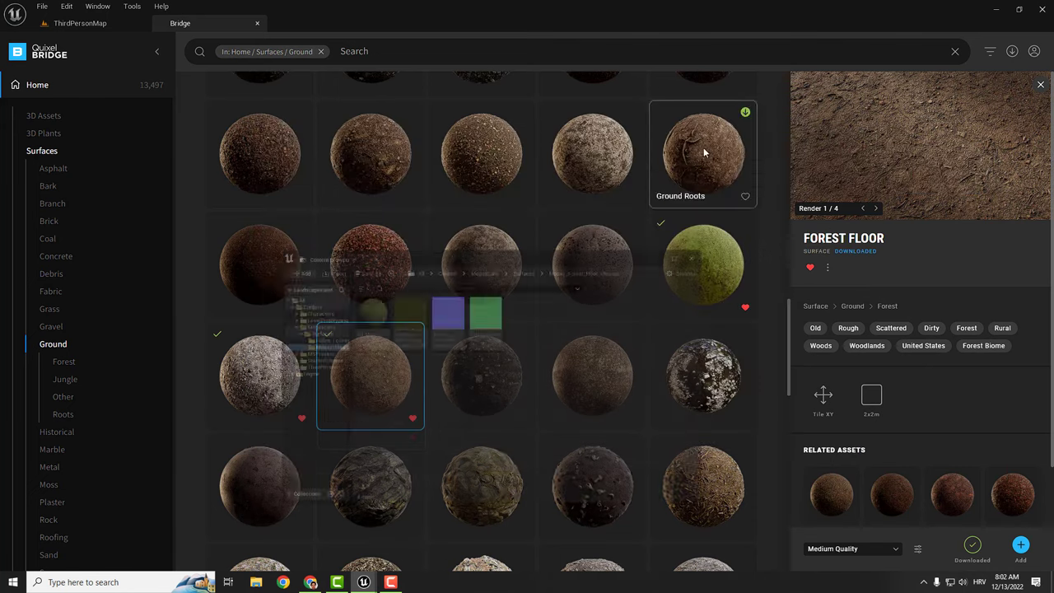
click(412, 337)
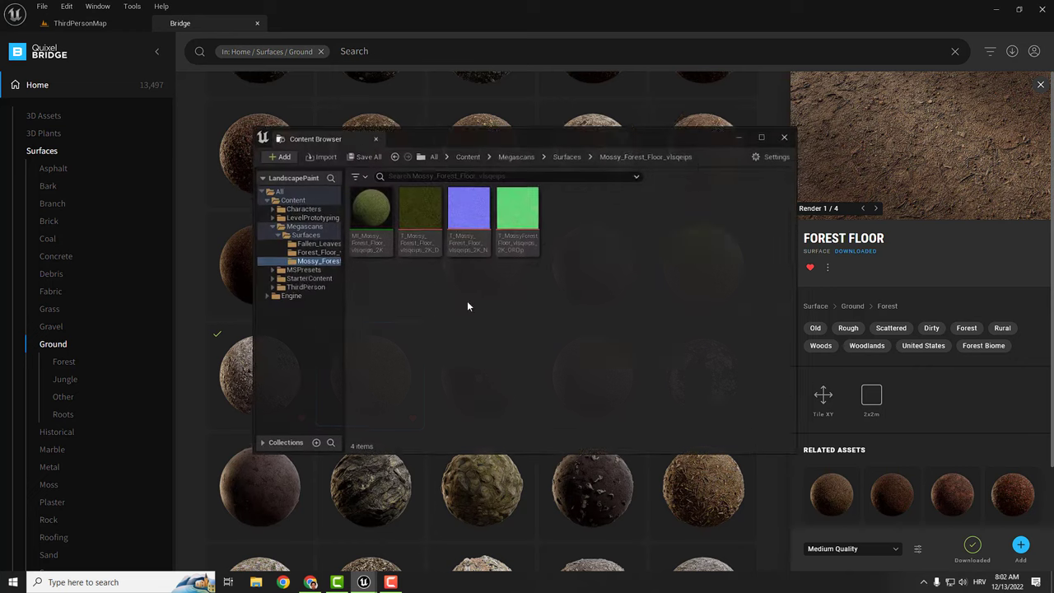
click(740, 134)
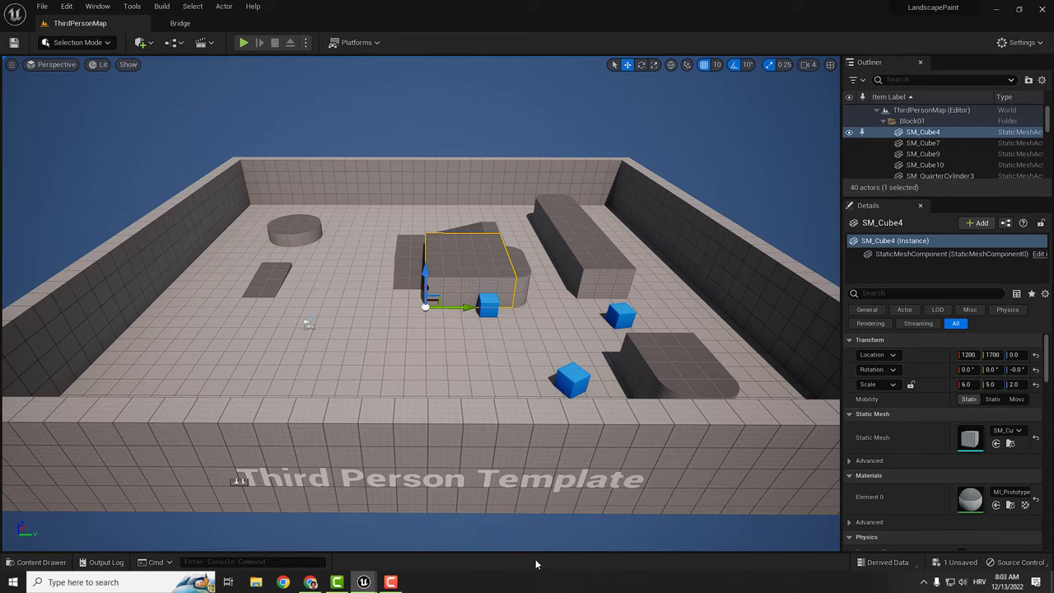
- Show the project content and expand the Megascans Surfaces folder to check the added material folders
key(ctrl+space)
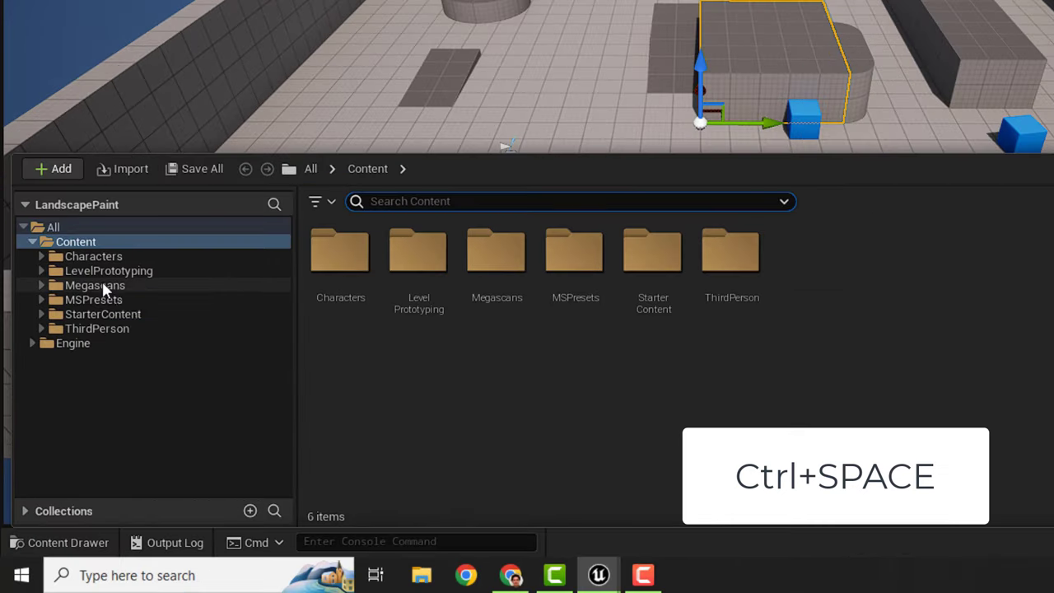
click(64, 408)
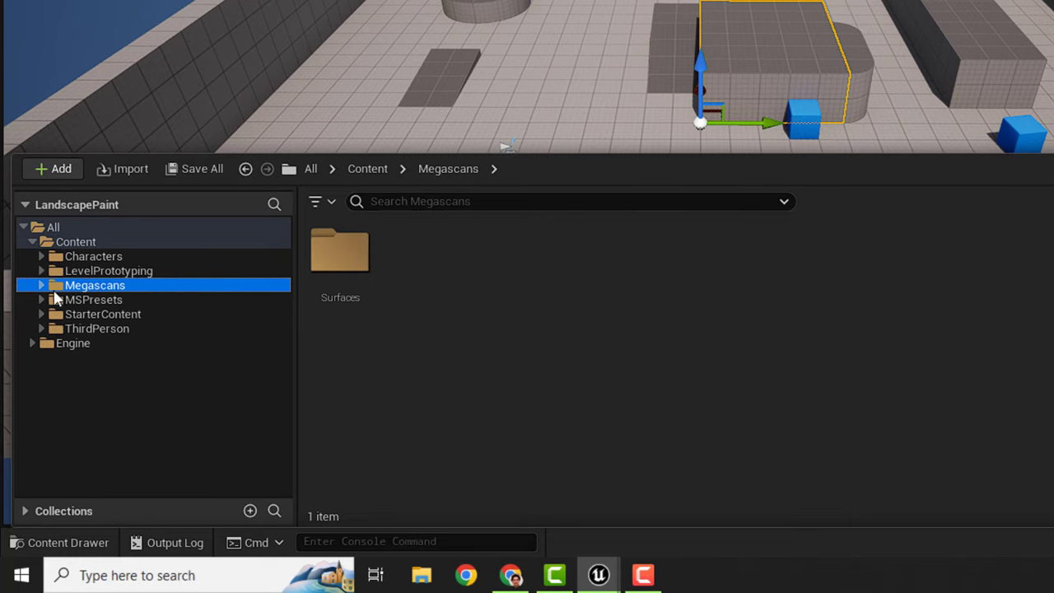
click(41, 285)
click(96, 301)
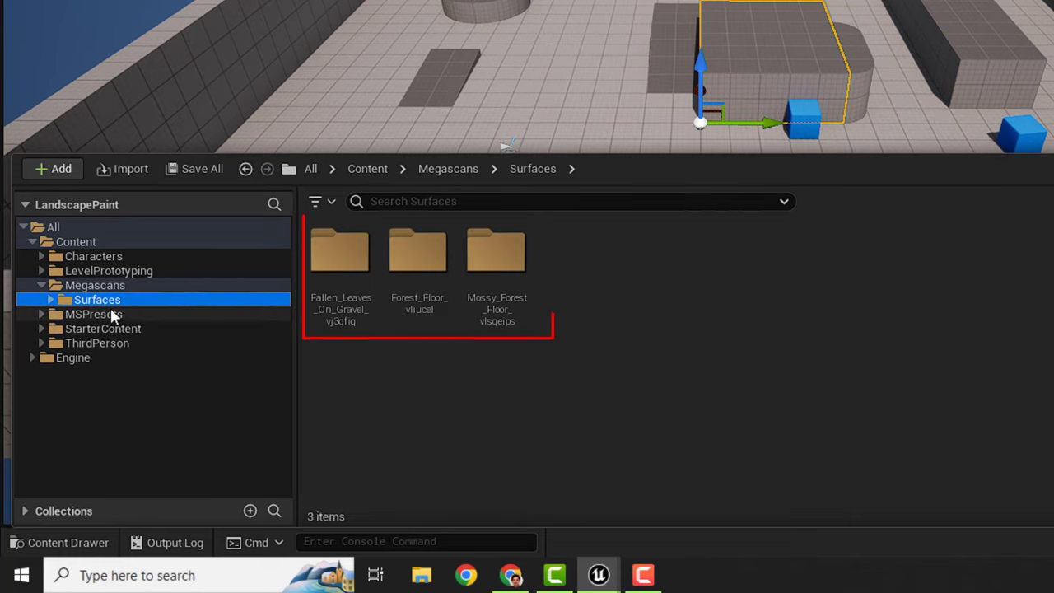
click(51, 301)
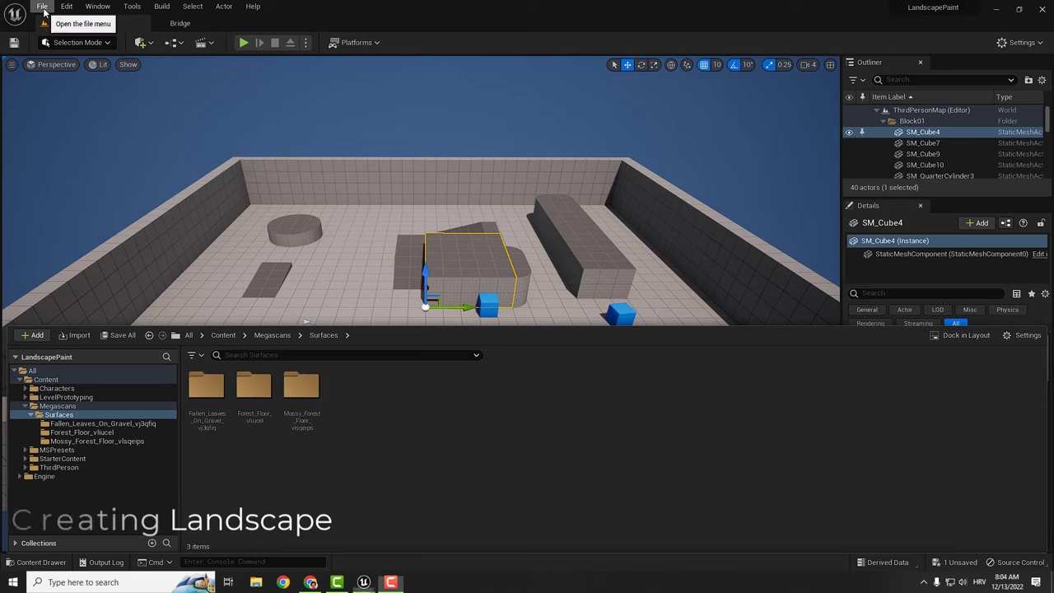
- Create a new level from the Basic template
click(42, 8)
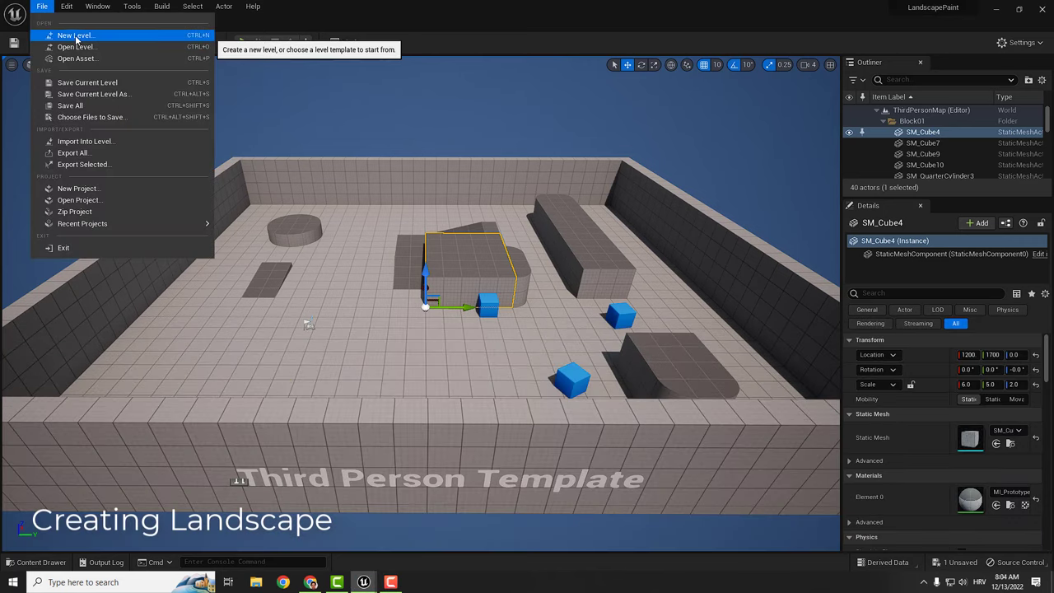
click(59, 37)
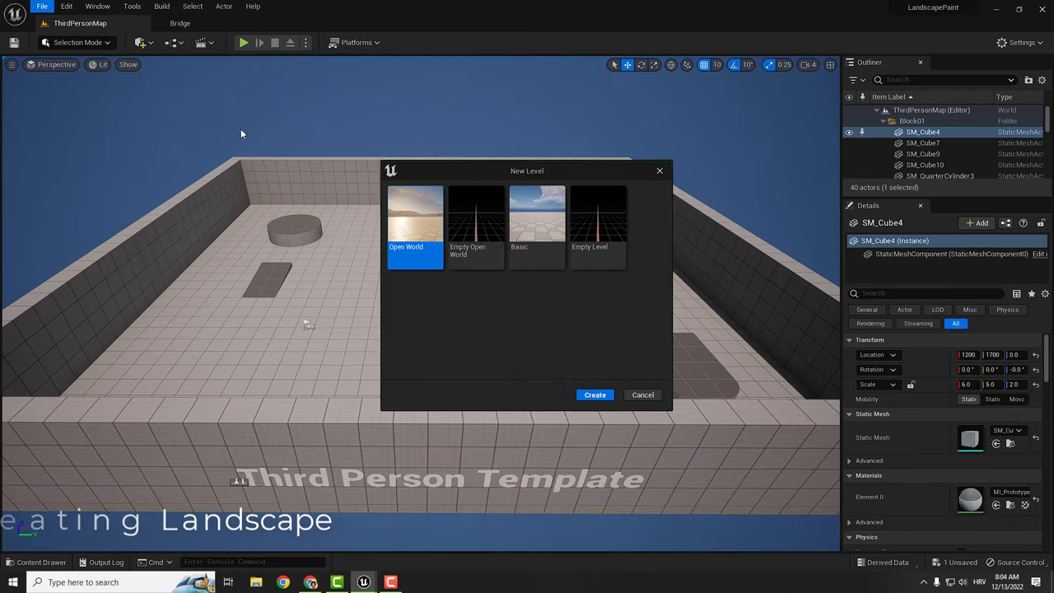
click(538, 222)
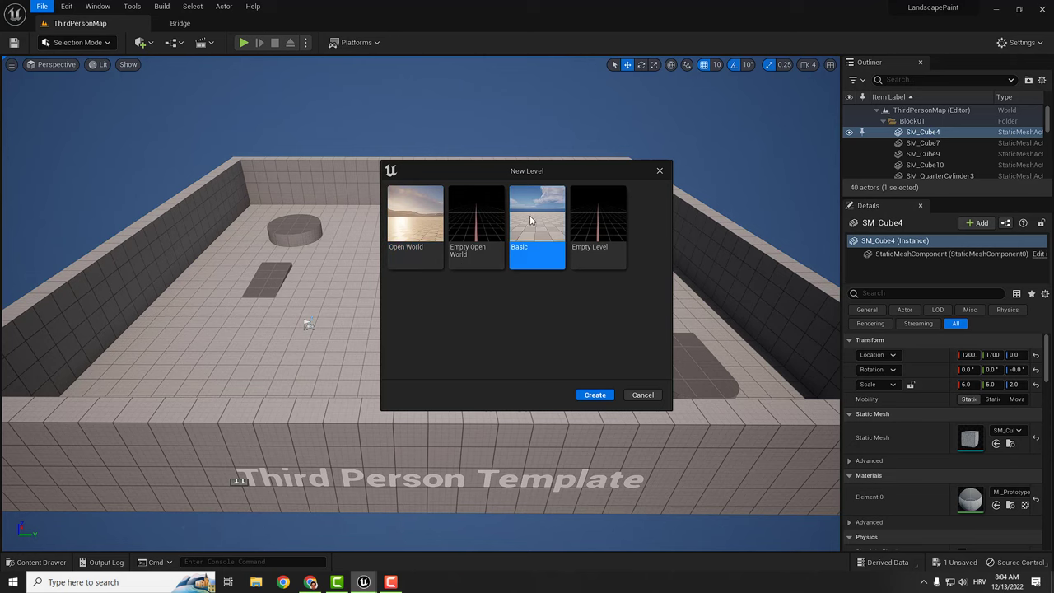
click(611, 394)
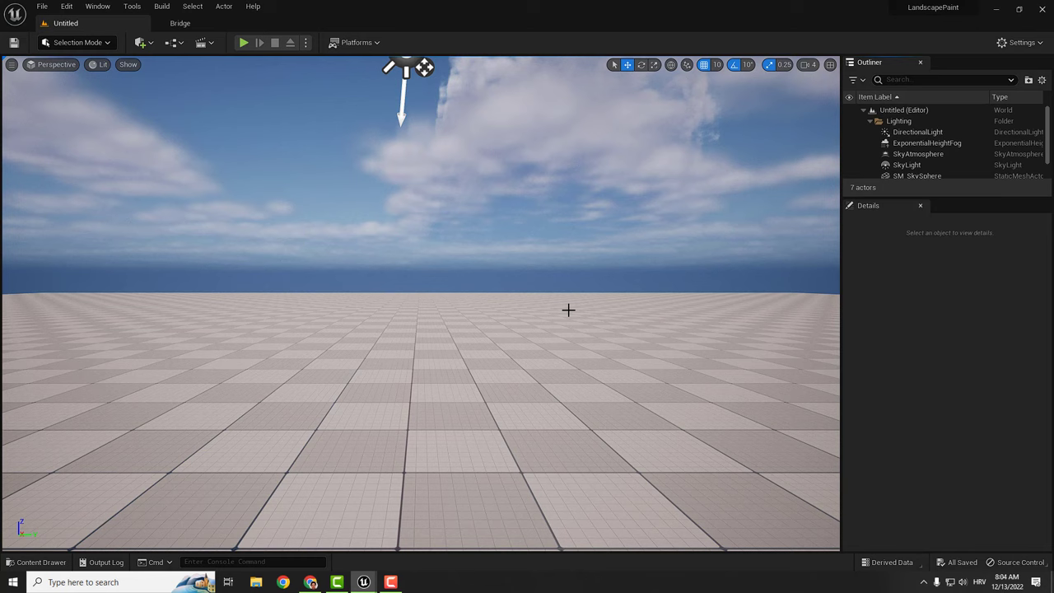
- Save the new level in the Content folder under the name Landscape1
click(42, 7)
click(87, 82)
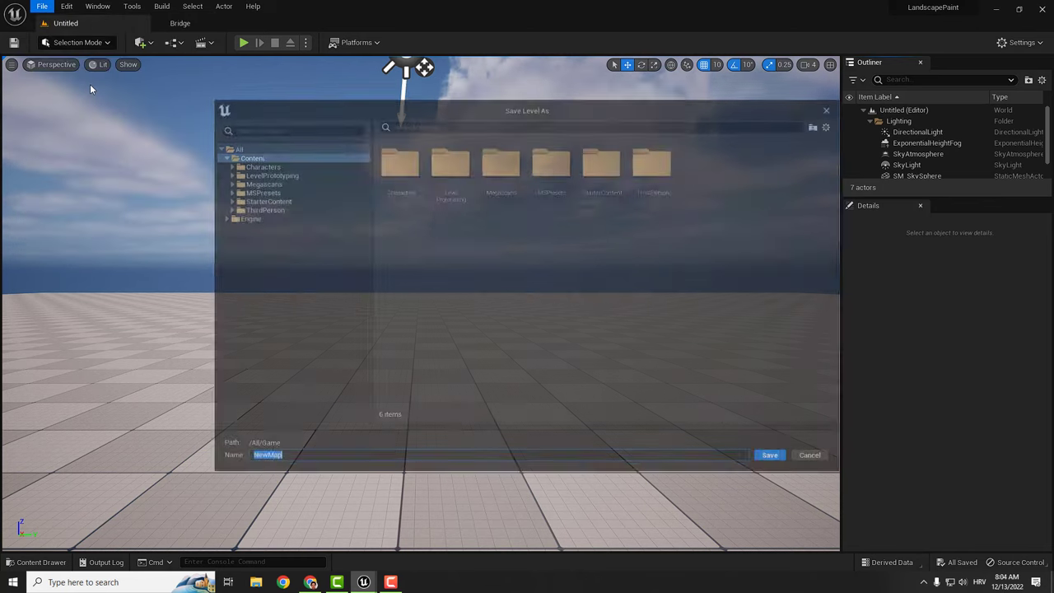
text(Landscape)
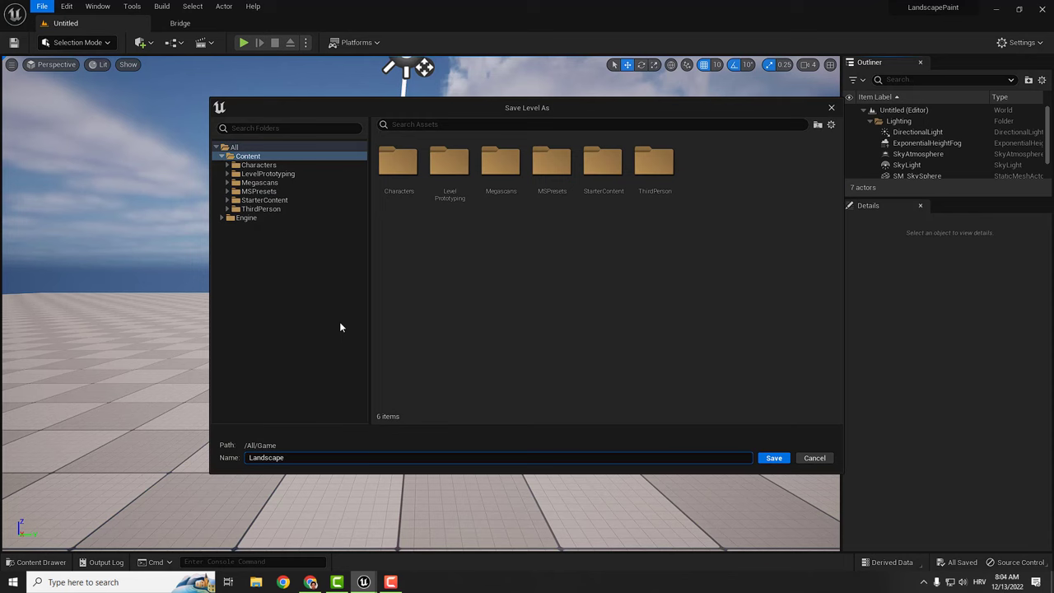
text(1)
click(774, 458)
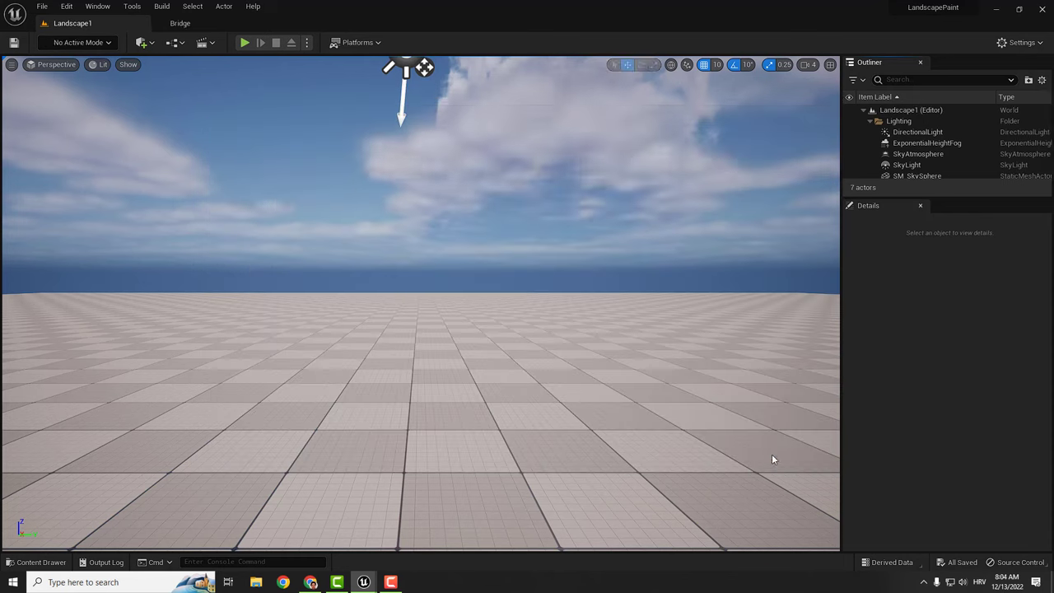
- Switch to Landscape mode and create a new landscape with the default settings
key(shift+2)
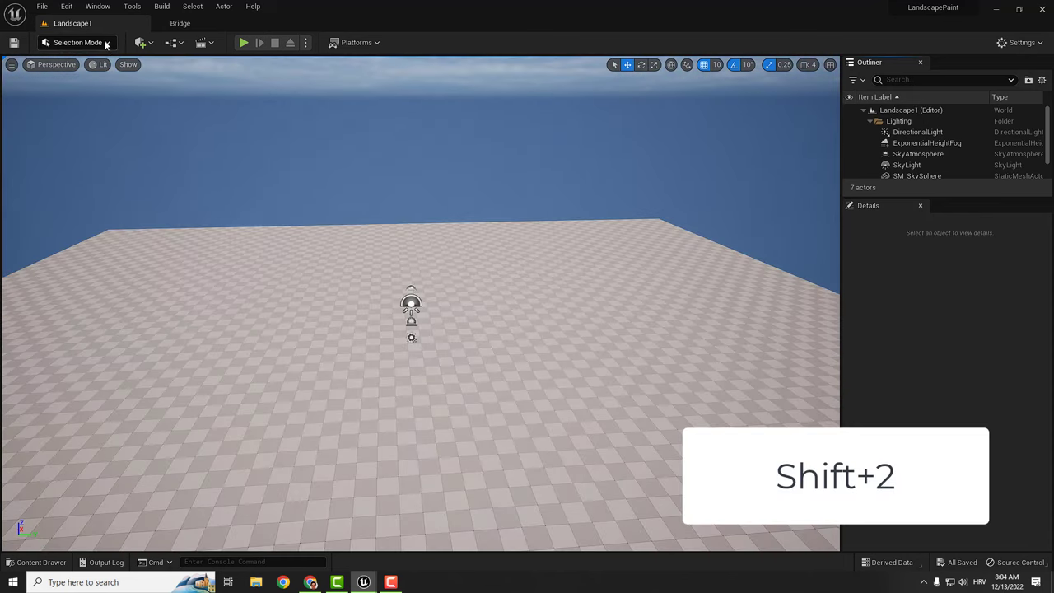
click(106, 42)
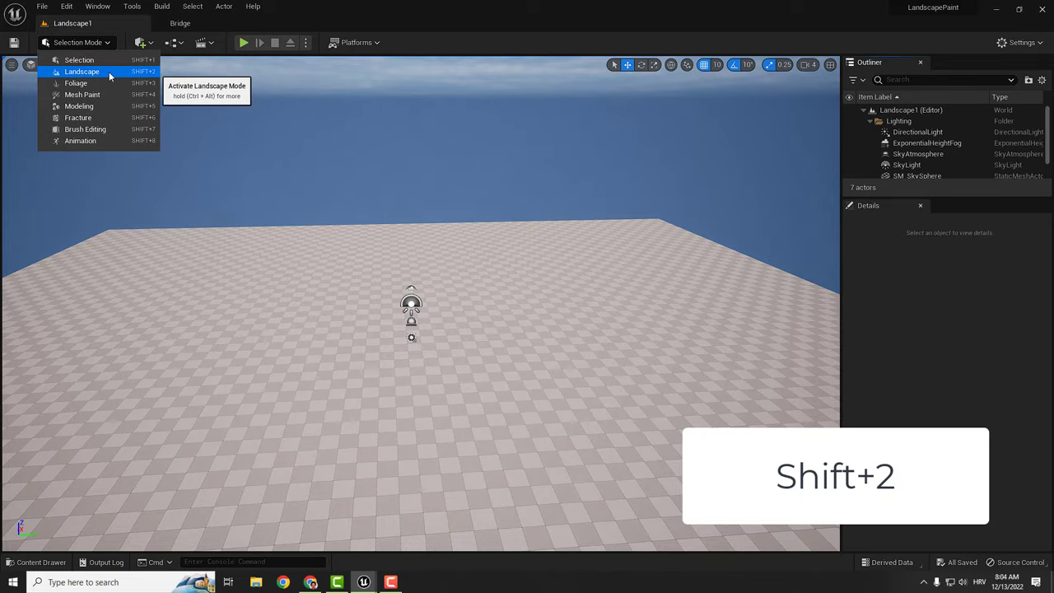
click(108, 72)
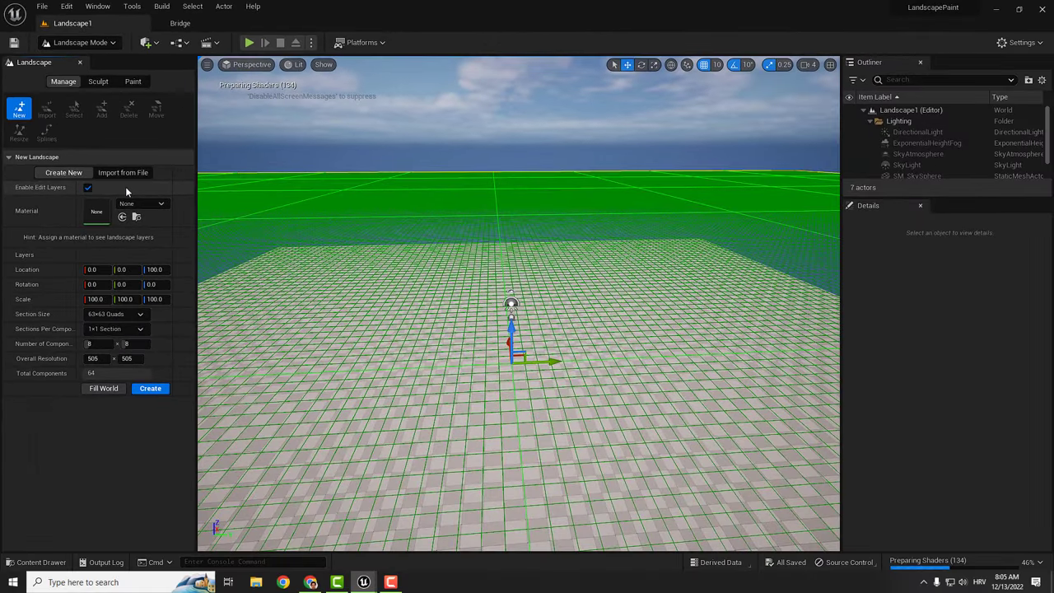
click(150, 388)
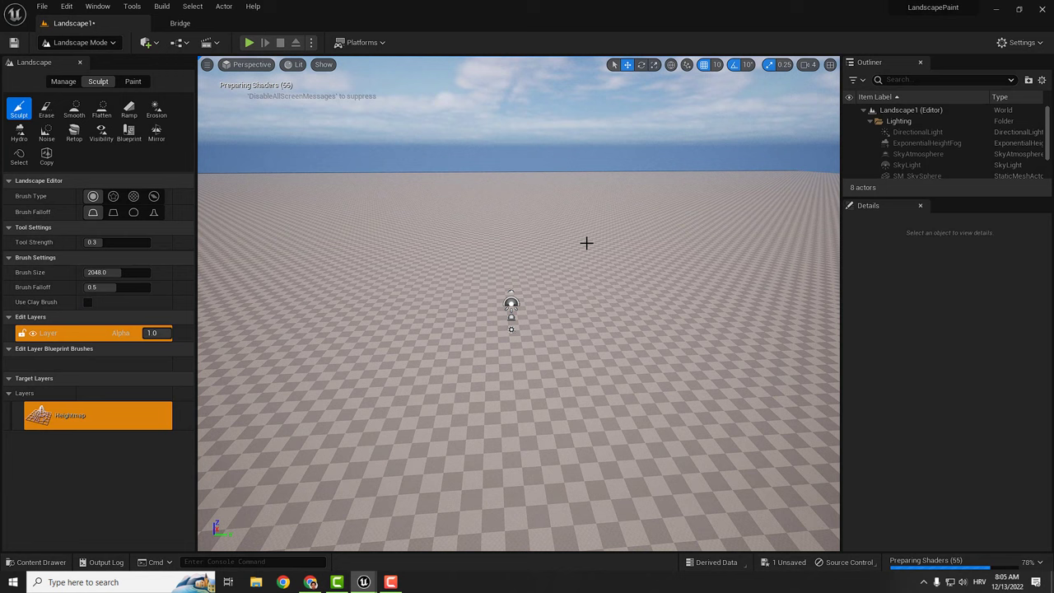
drag(577, 242, 569, 250)
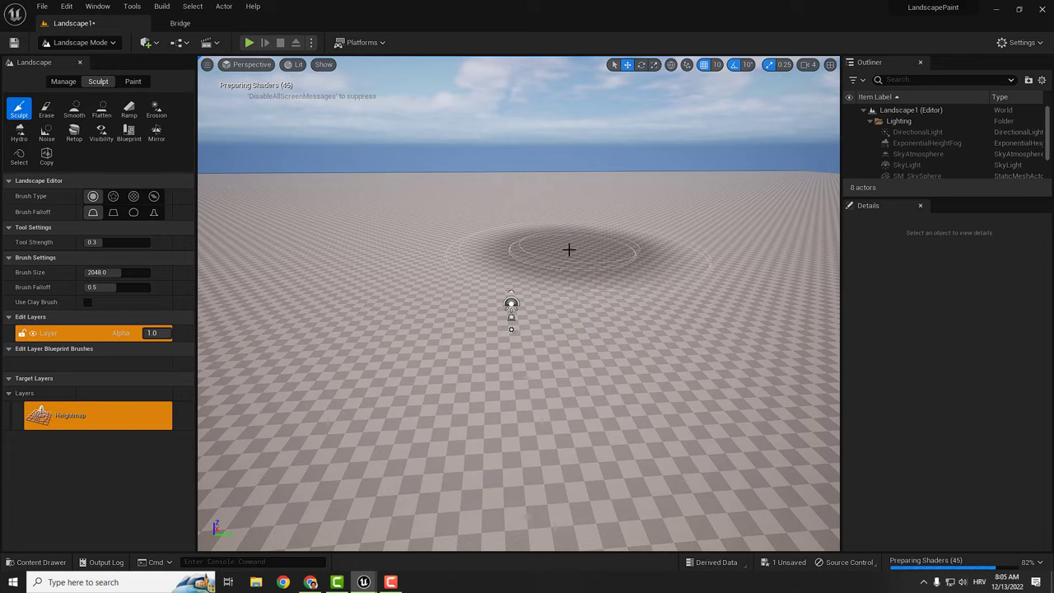
- Create a material named M_Landscape1 in the Content folder and save everything in the project
key(ctrl+space)
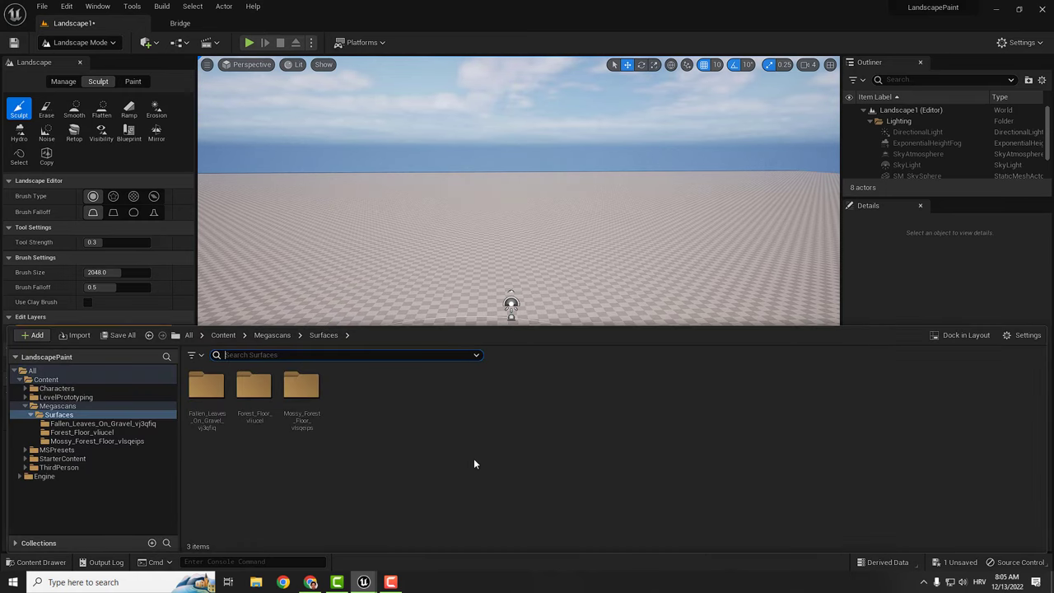
click(20, 380)
right_click(558, 414)
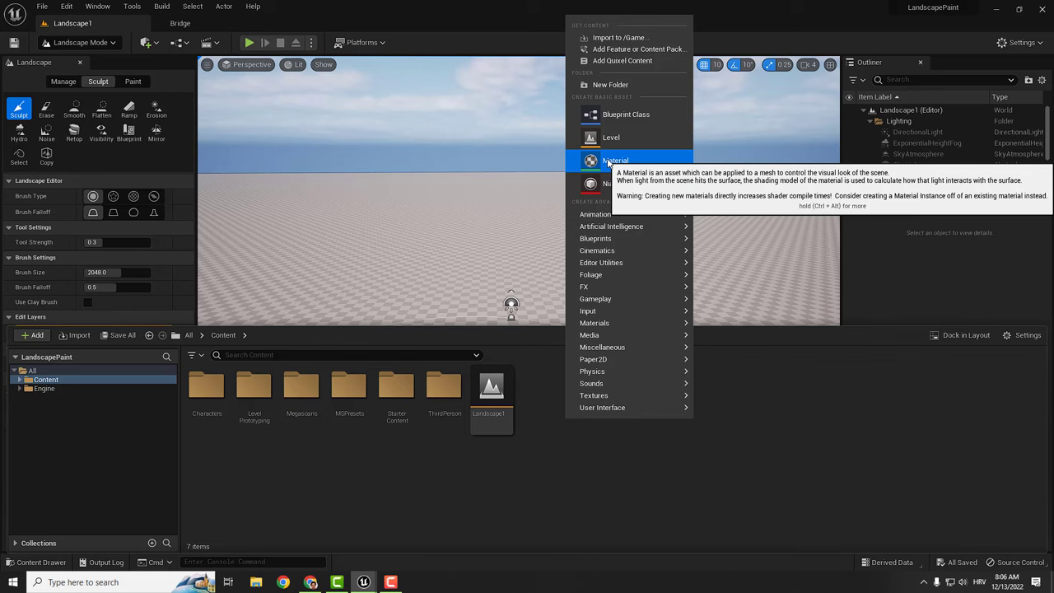
click(608, 162)
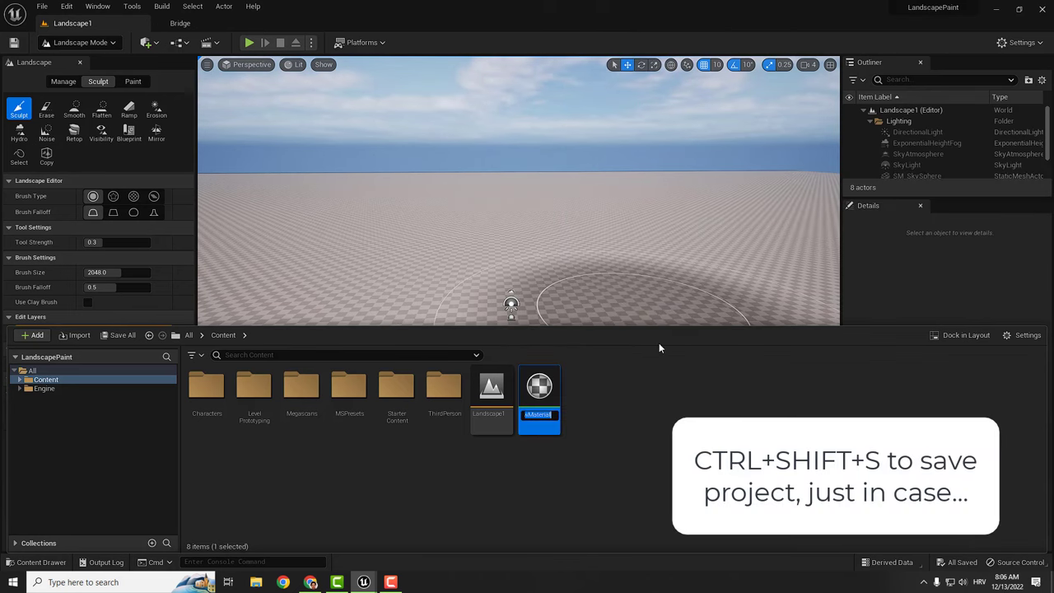
text(M_Landscape1)
key(Return)
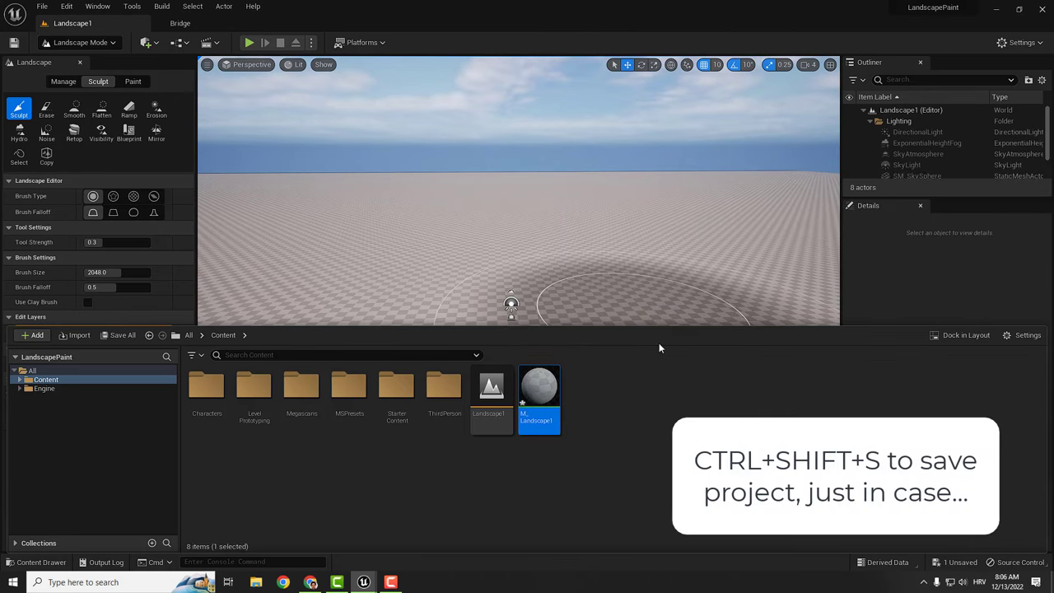
key(ctrl+shift+s)
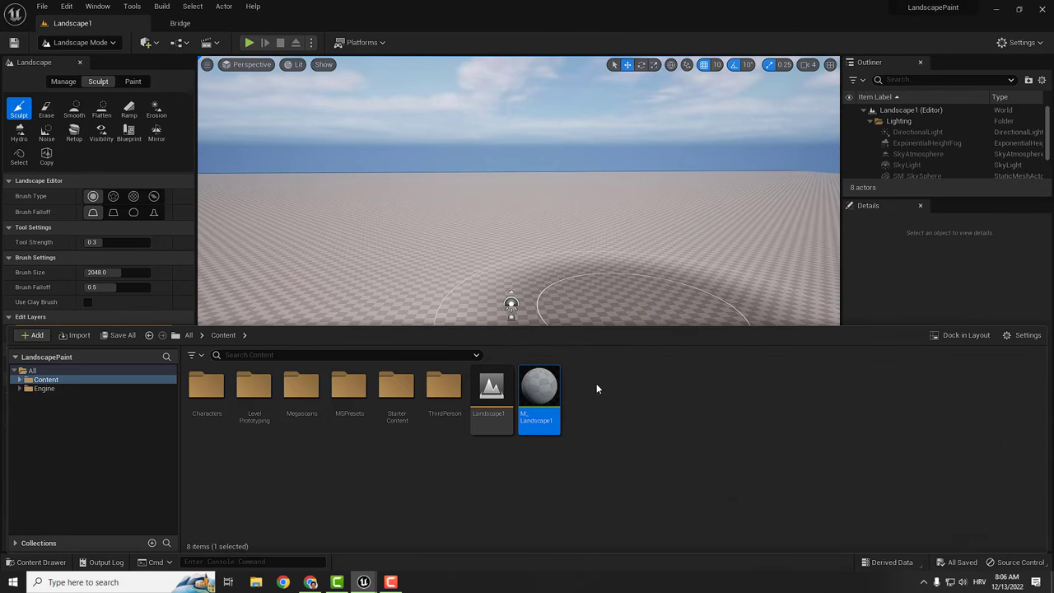
- Open M_Landscape1 and add the three textures from the Fallen_Leaves_On_Gravel folder to its material graph
double_click(542, 386)
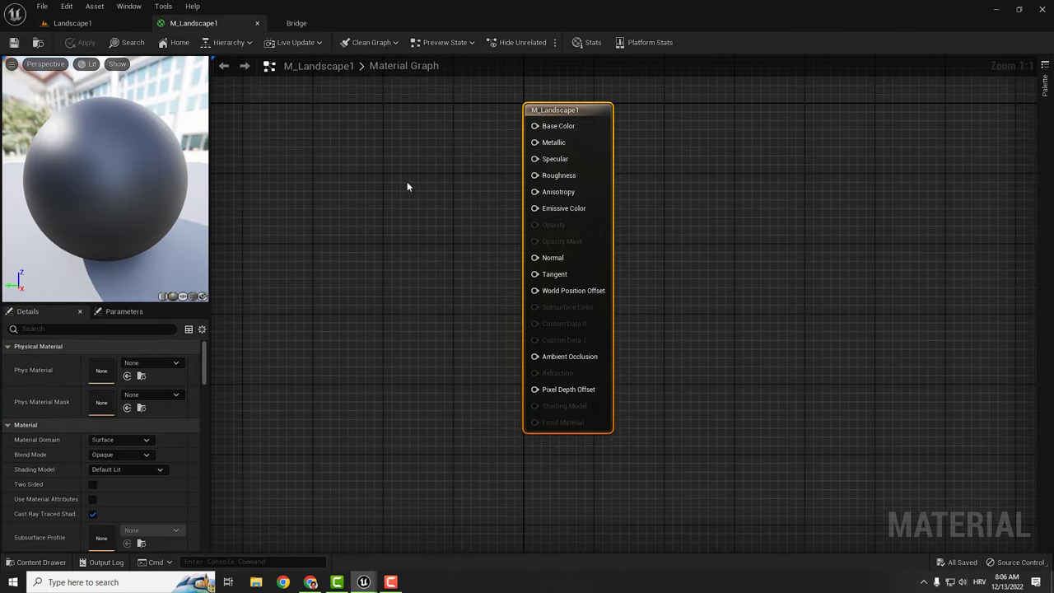
right_drag(407, 187, 598, 228)
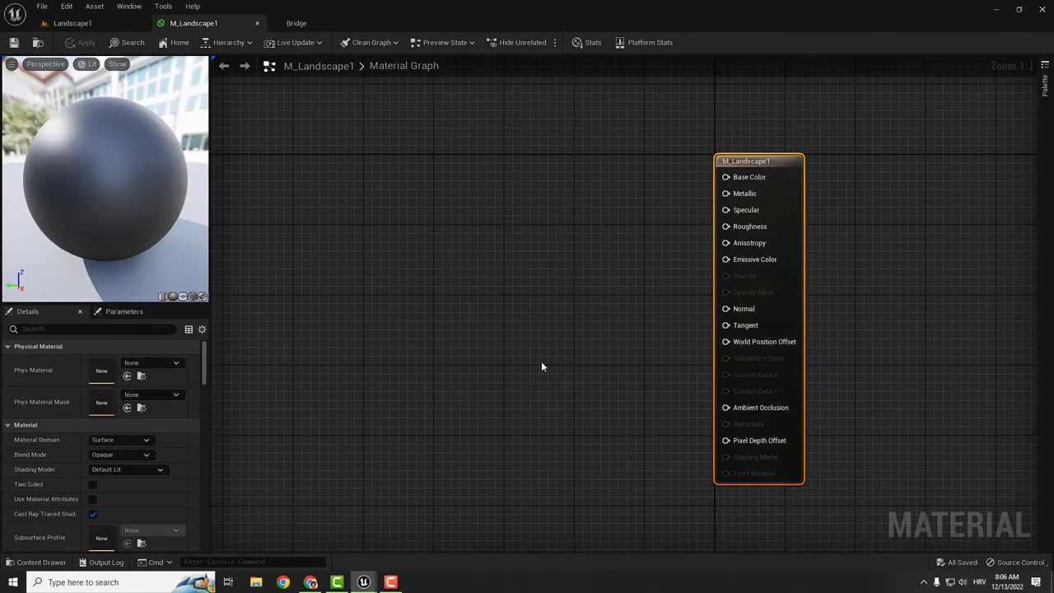
key(ctrl+space)
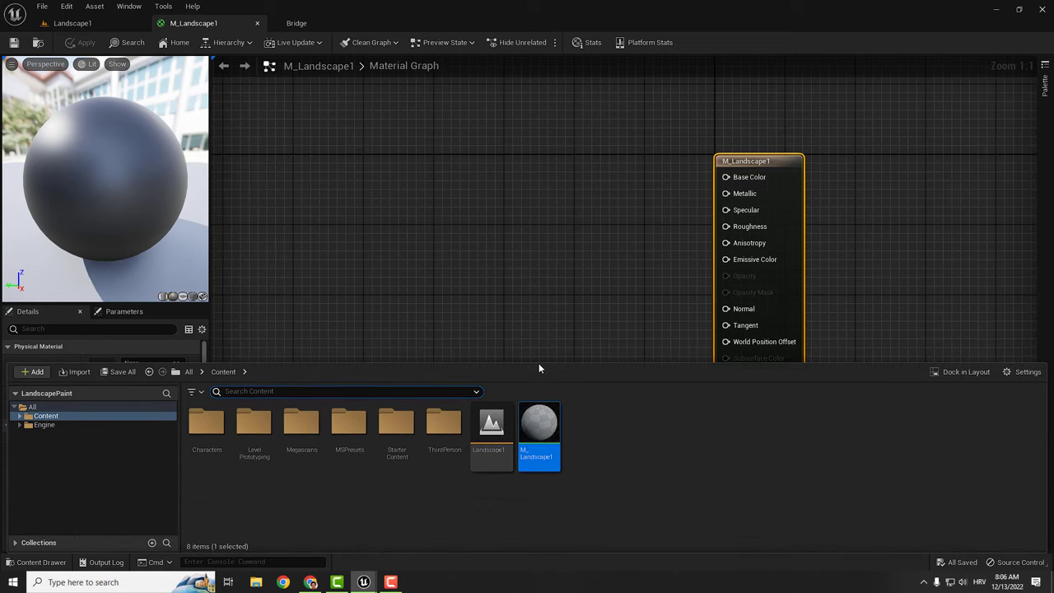
click(19, 416)
click(116, 459)
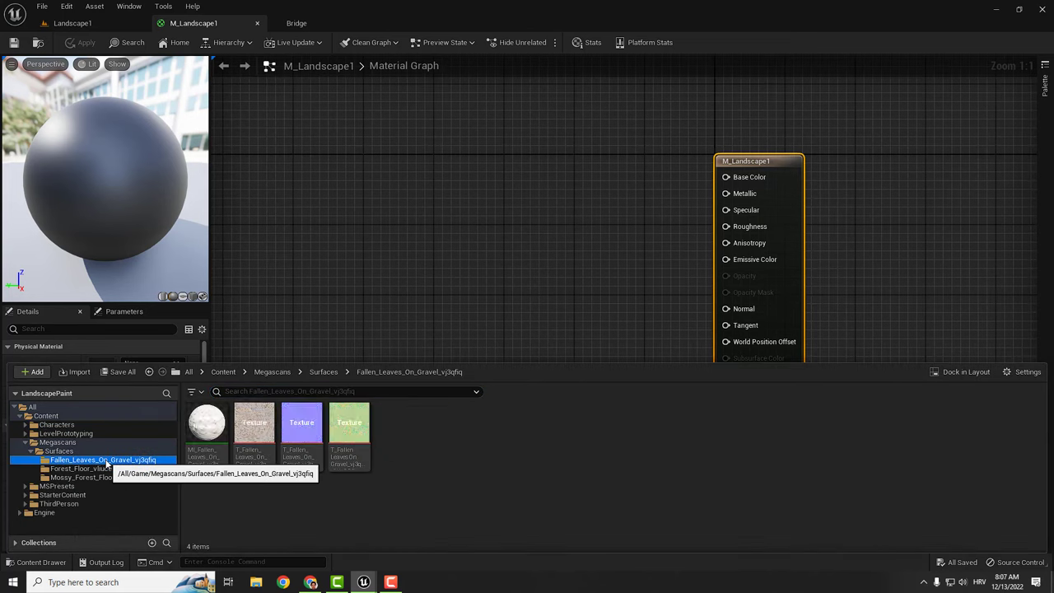
click(253, 424)
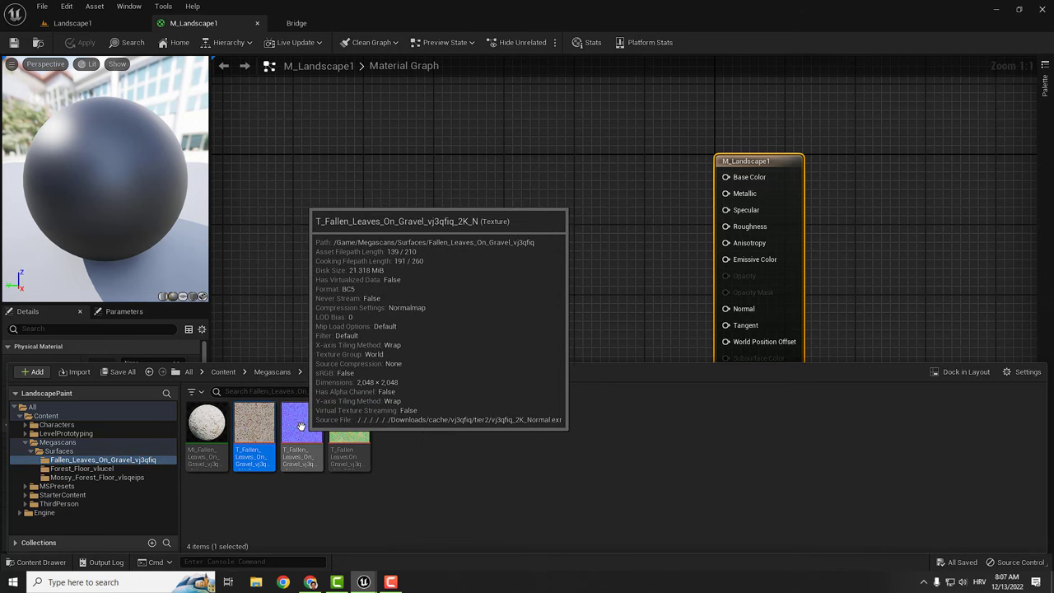
shift+click(349, 424)
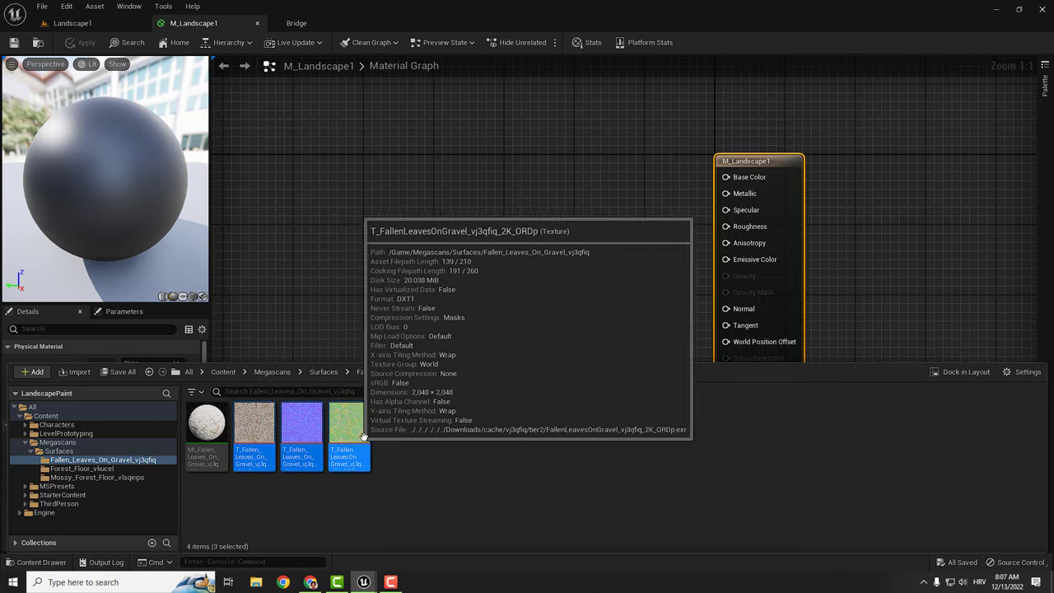
drag(302, 425, 372, 270)
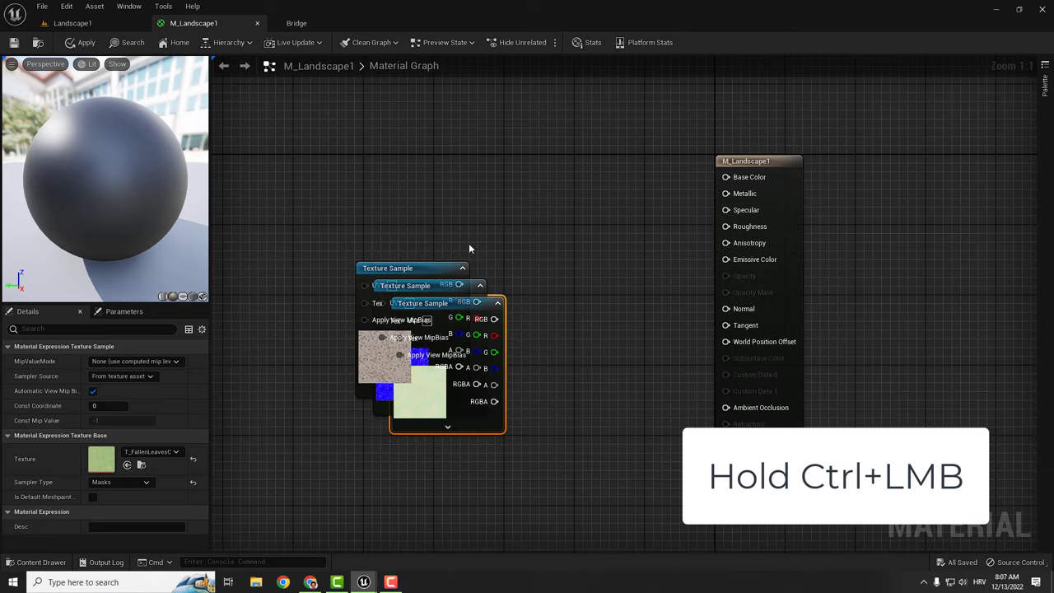
- Arrange the three texture samples in a vertical column ordered color, normal and ORDp mask
drag(408, 269, 416, 153)
drag(437, 306, 402, 463)
click(414, 286)
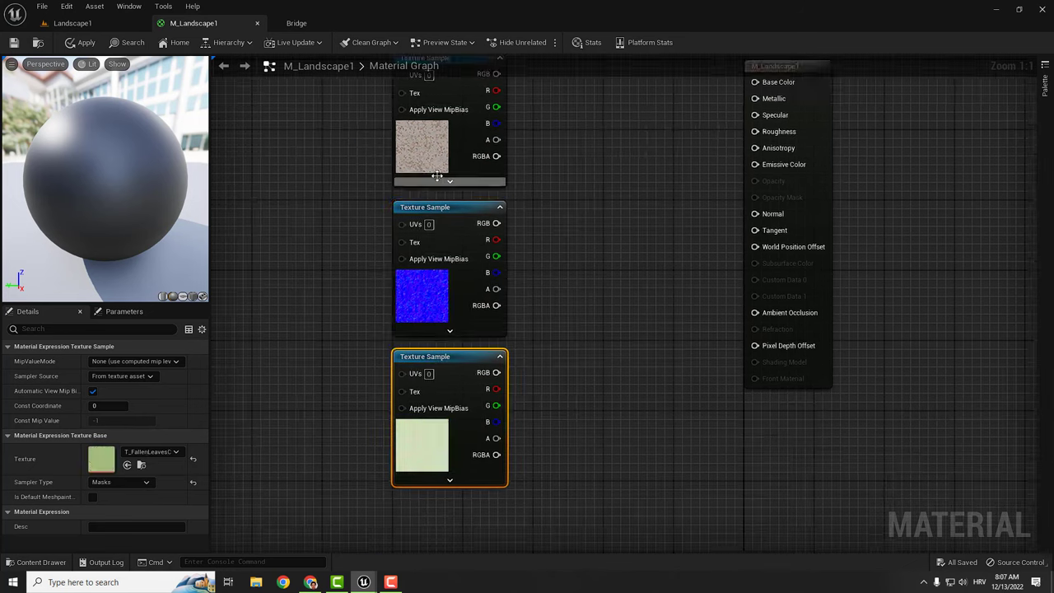
click(448, 164)
scroll(622, 317, down, 2)
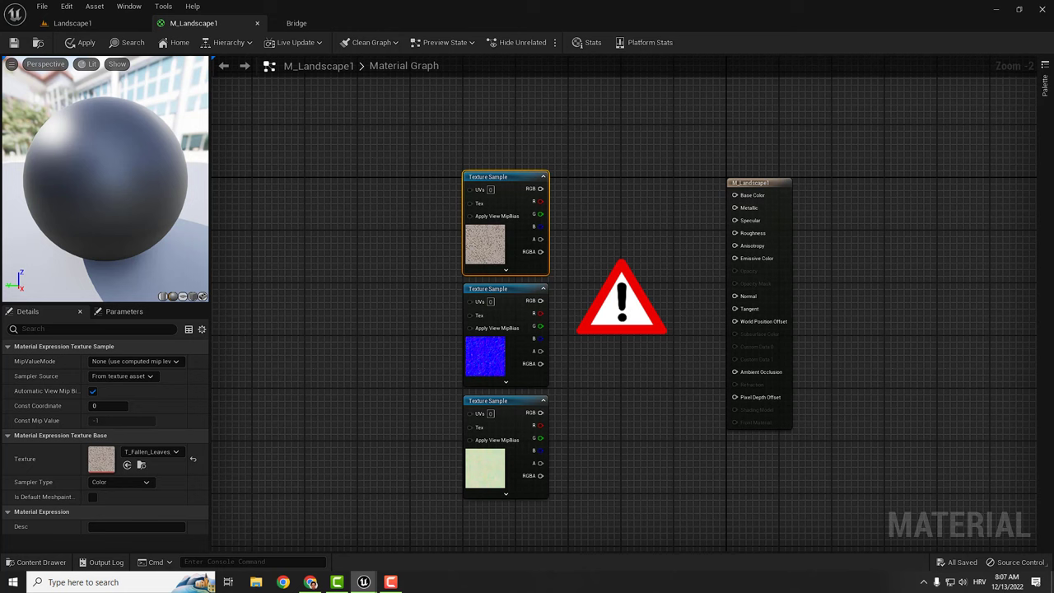
- Set the Sampler Source of all three texture samples to Shared: Wrap
drag(382, 136, 538, 414)
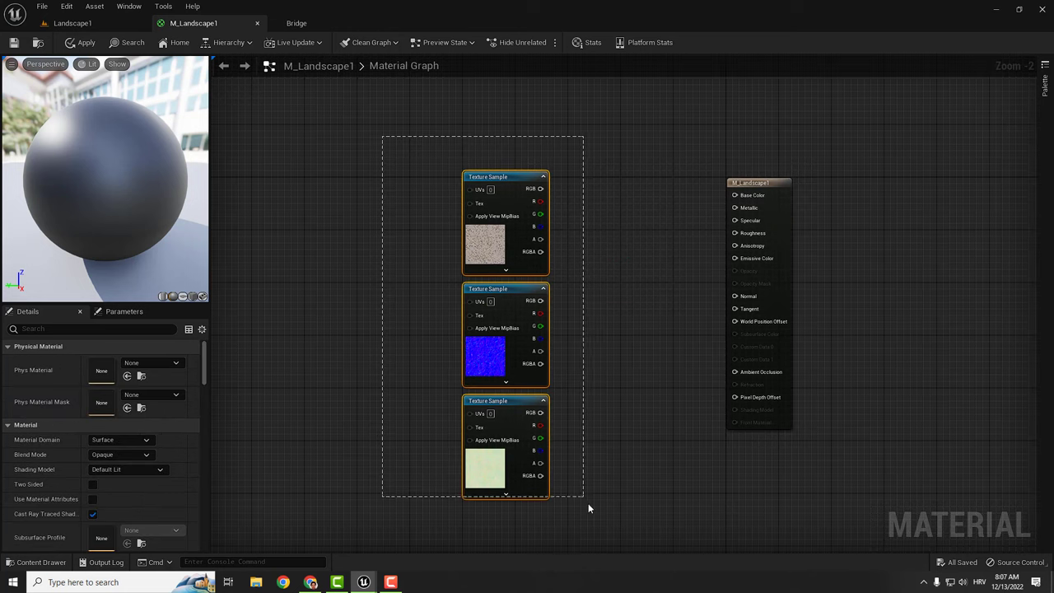
drag(605, 528, 606, 528)
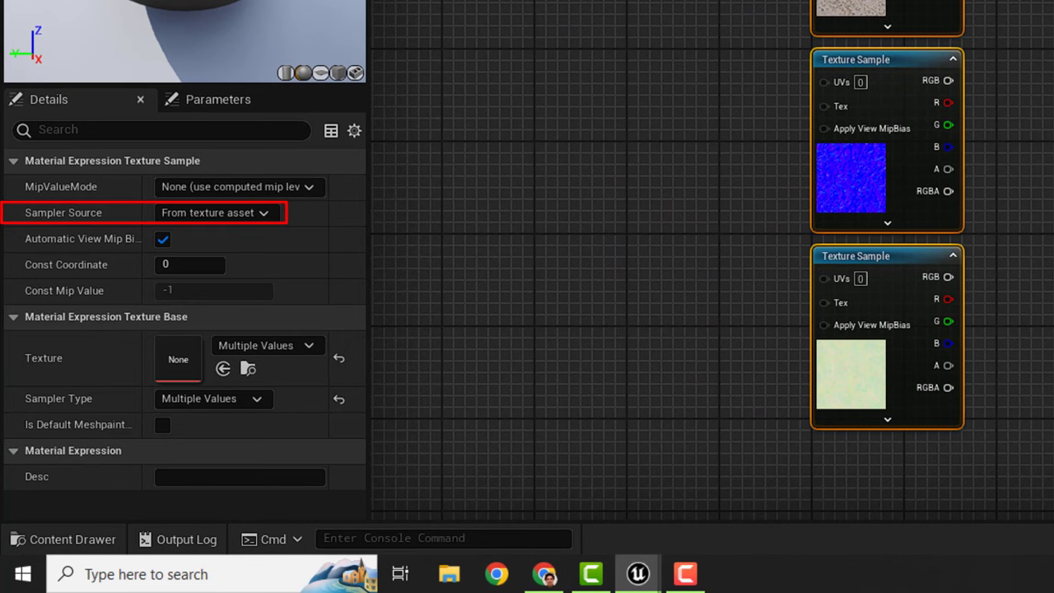
click(261, 213)
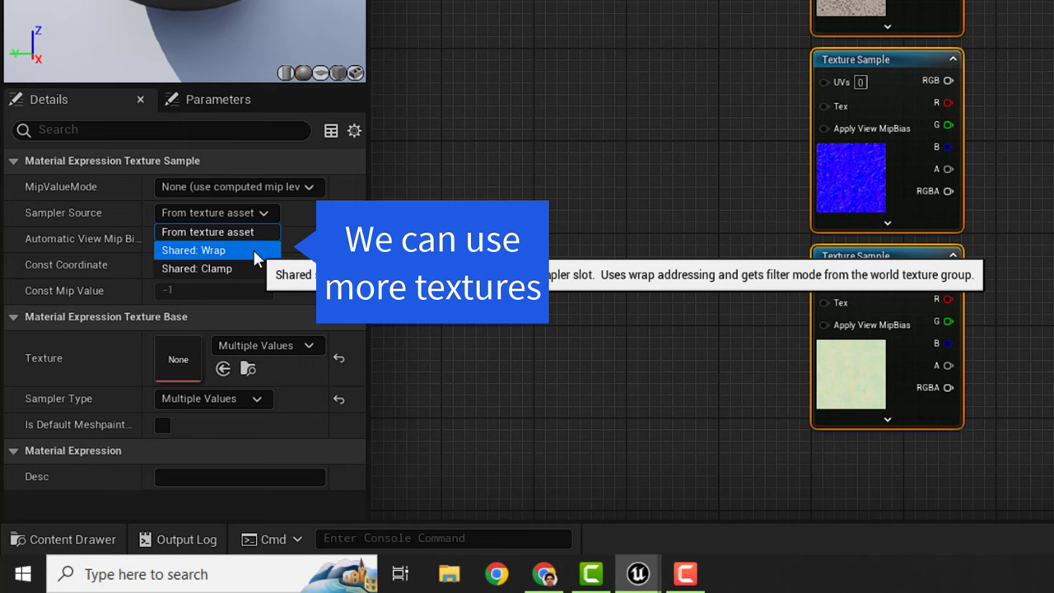
click(254, 250)
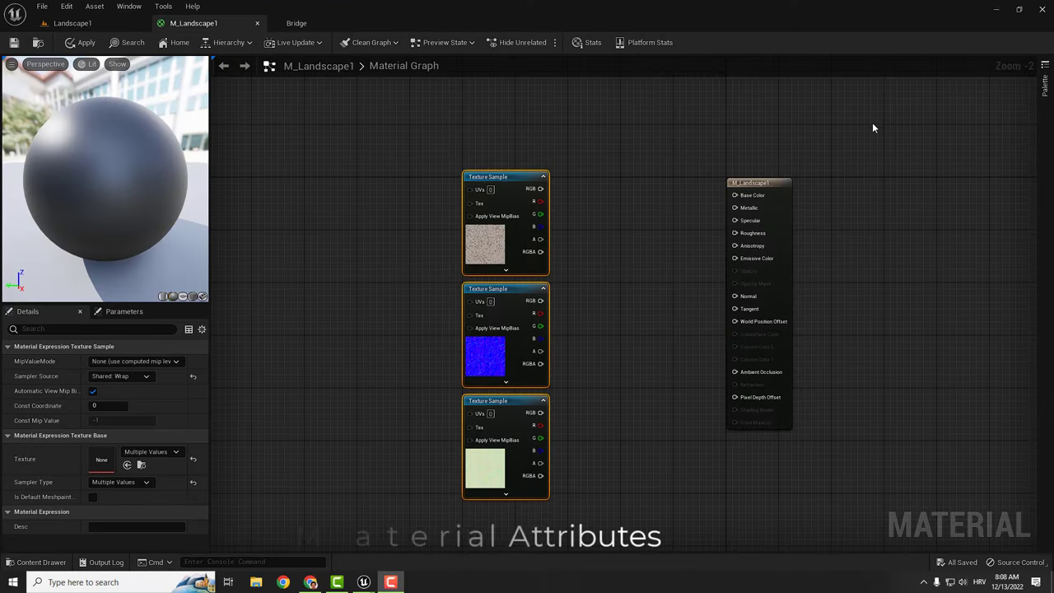
- Add a MakeMaterialAttributes node and space it out between the texture samples and the M_Landscape1 result node
right_click(601, 200)
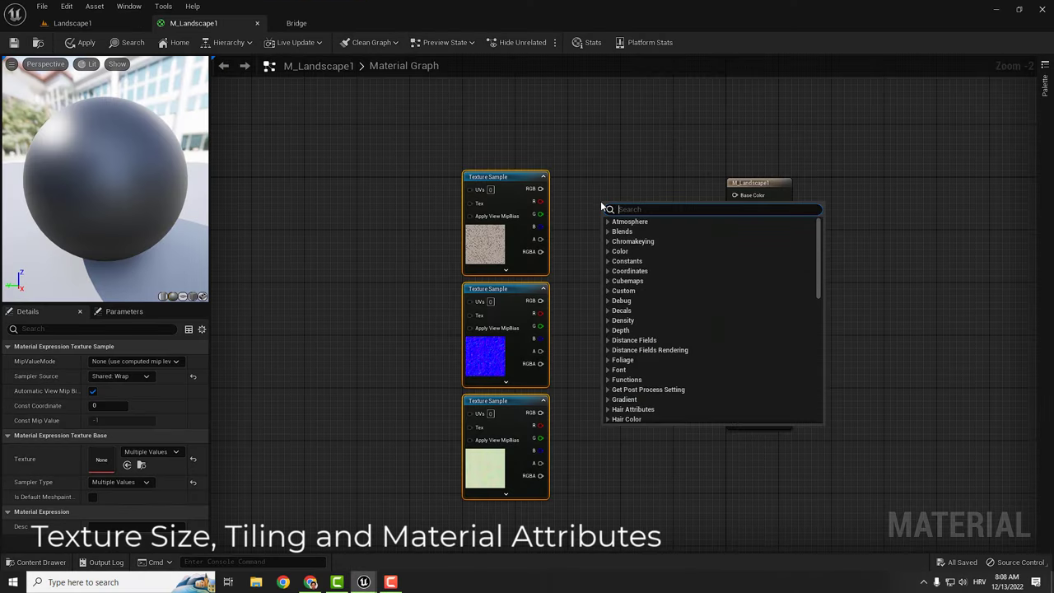
text(makemate)
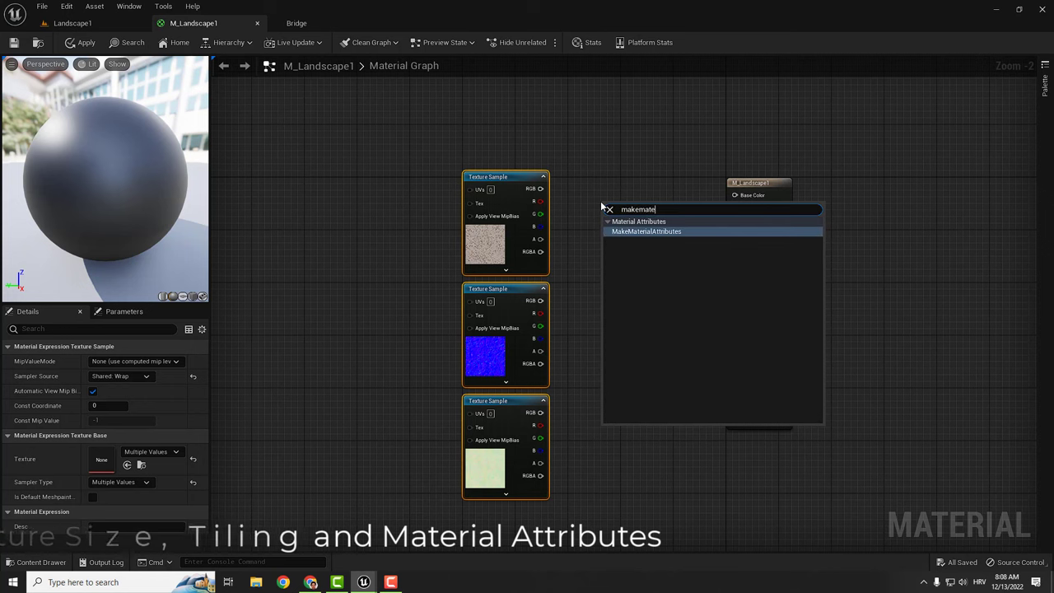
click(650, 231)
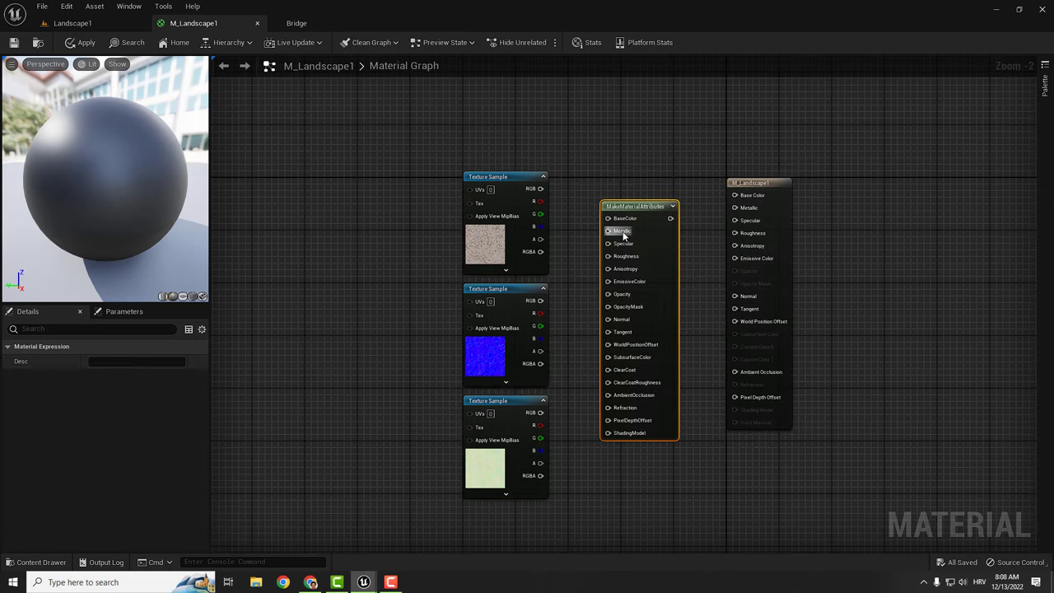
drag(758, 183, 988, 203)
drag(607, 206, 681, 222)
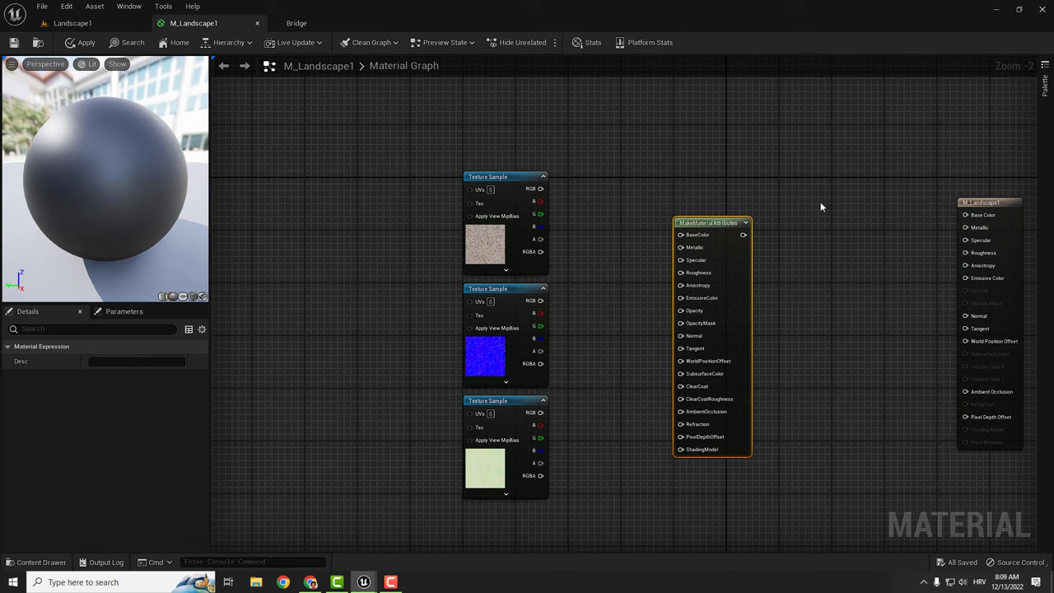
- Connect the color texture's RGB to BaseColor, the normal texture's RGB to Normal, and the mask texture's R to AmbientOcclusion and G to Roughness
drag(540, 188, 683, 238)
drag(541, 301, 550, 304)
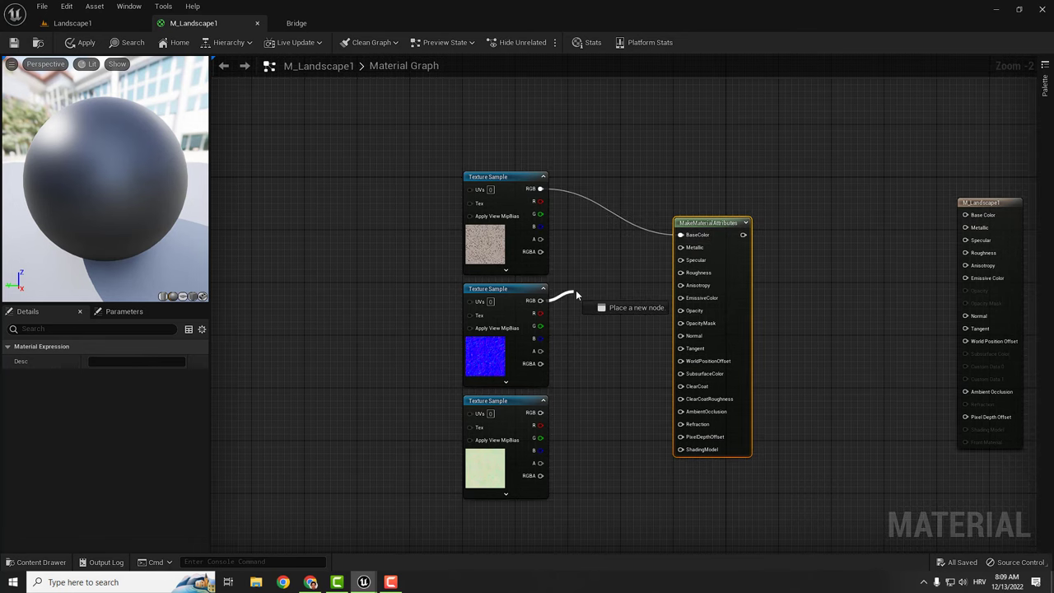
drag(620, 273, 681, 335)
drag(541, 425, 681, 412)
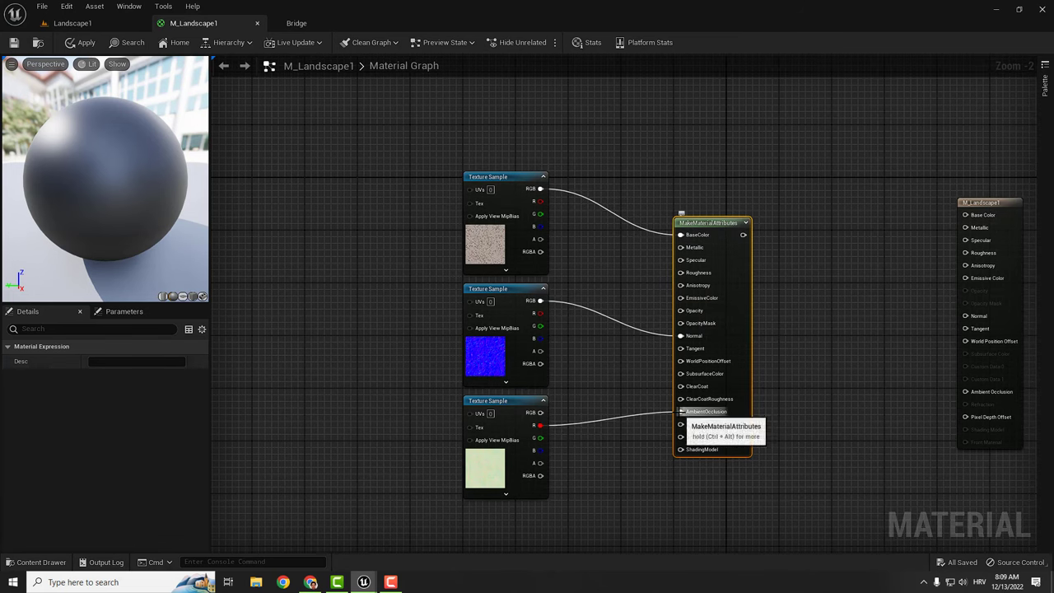
drag(541, 438, 682, 280)
scroll(576, 351, up, 2)
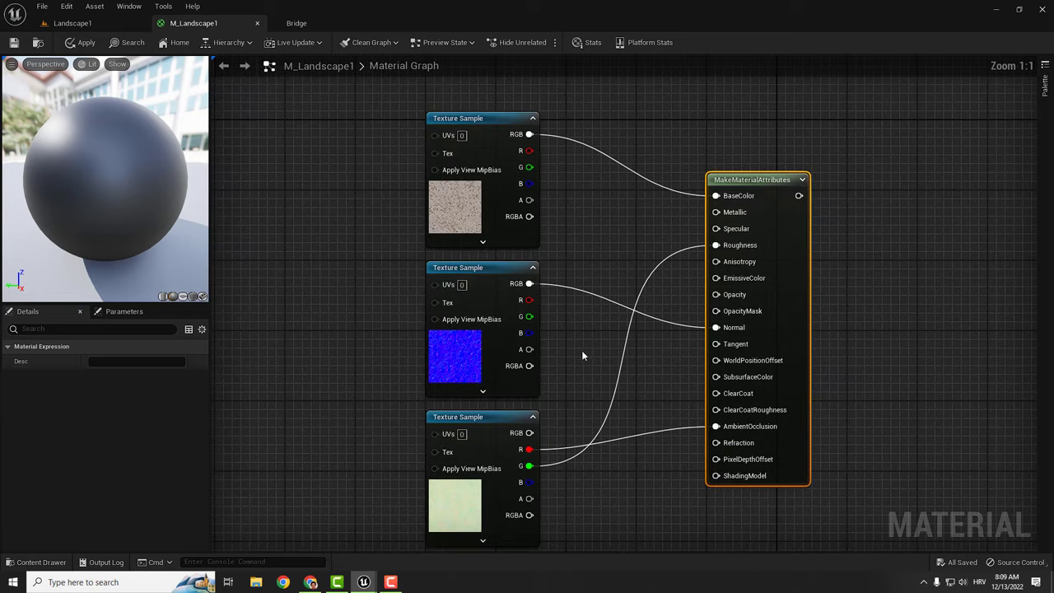
right_drag(645, 406, 601, 273)
click(624, 370)
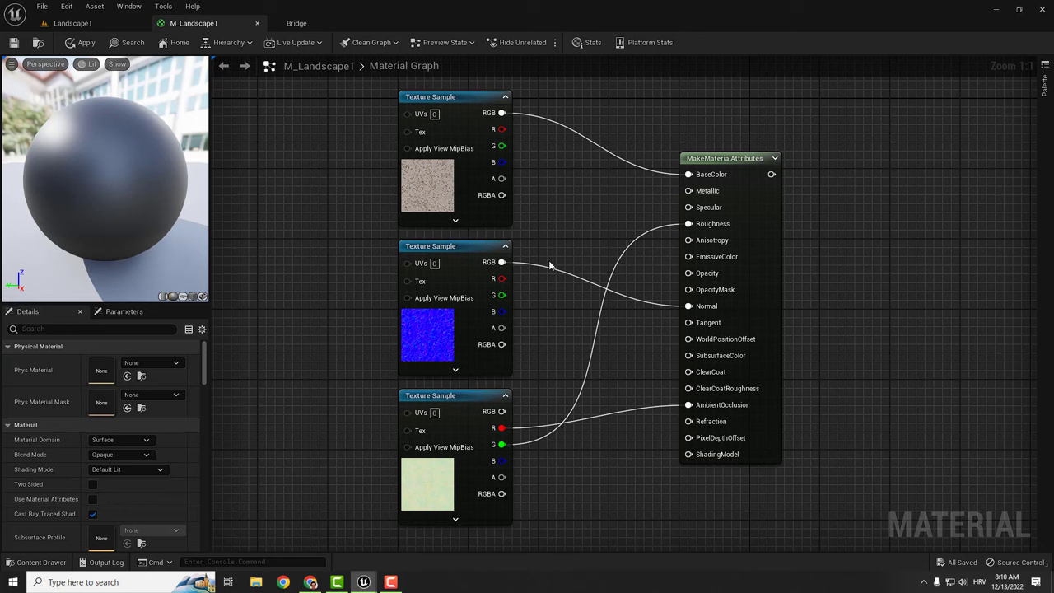
scroll(541, 264, down, 2)
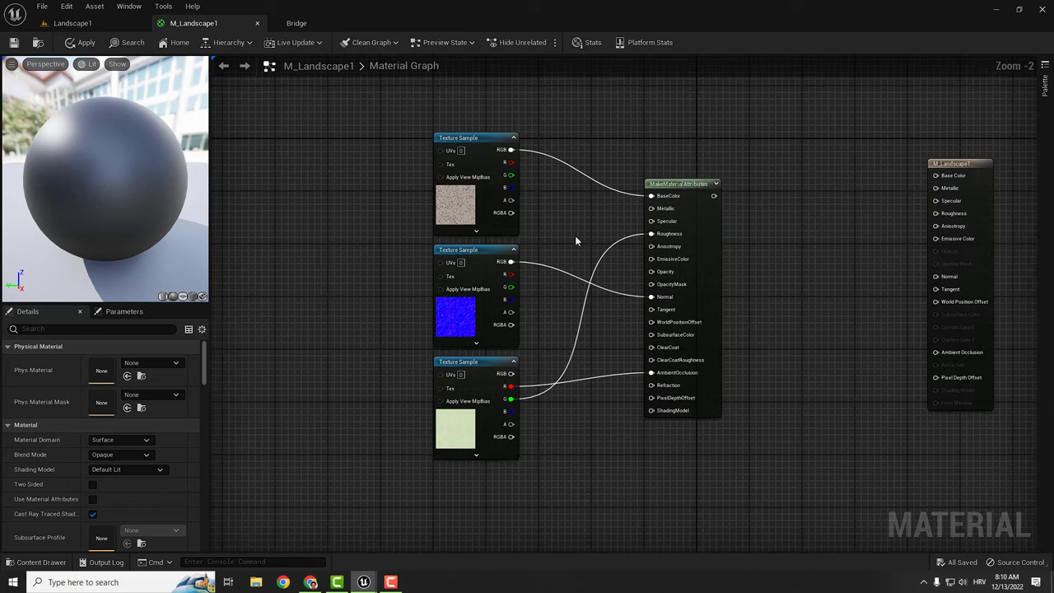
- Add a TextureCoordinate node and a Multiply node in the empty graph area ahead of the texture samples
right_drag(576, 240, 855, 237)
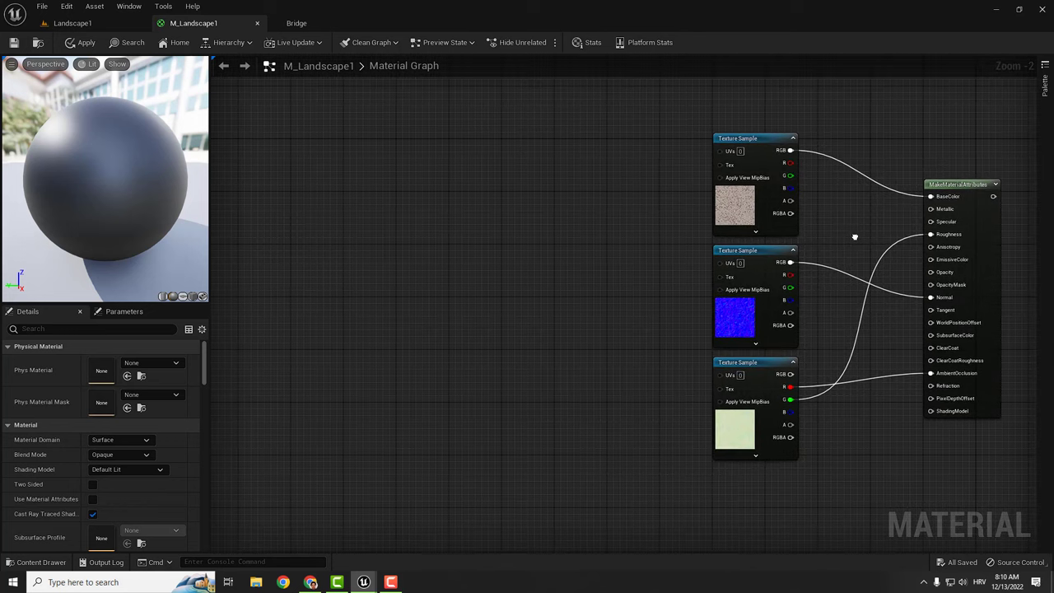
right_click(421, 189)
text(texc)
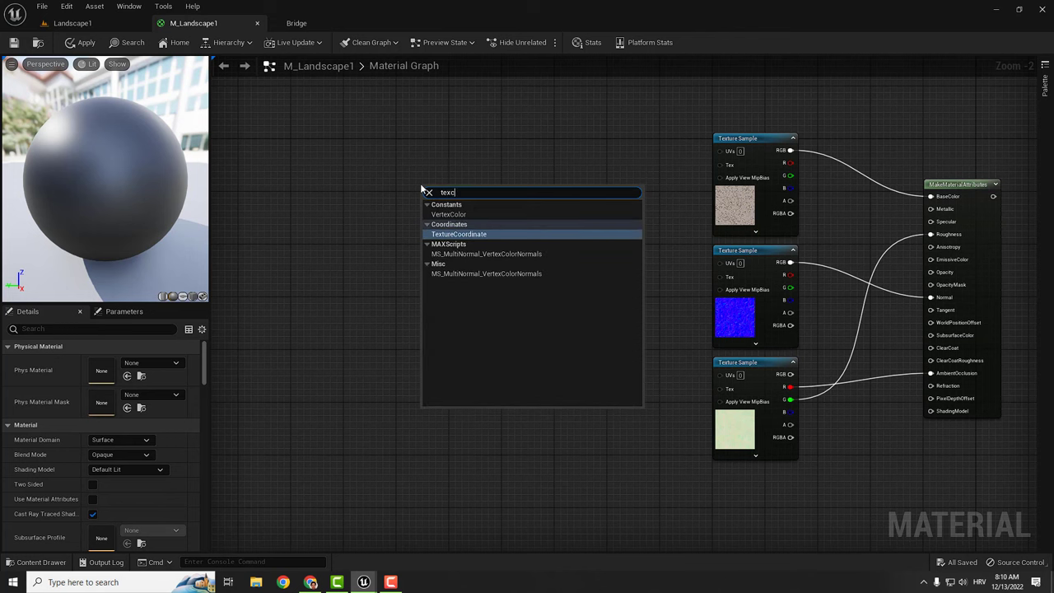
text(oo)
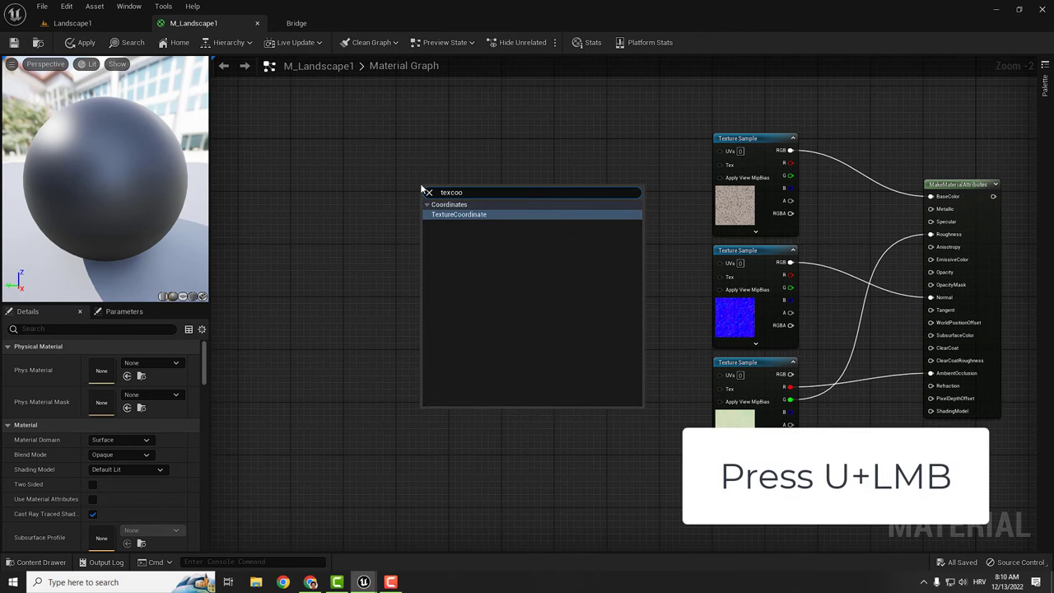
click(436, 215)
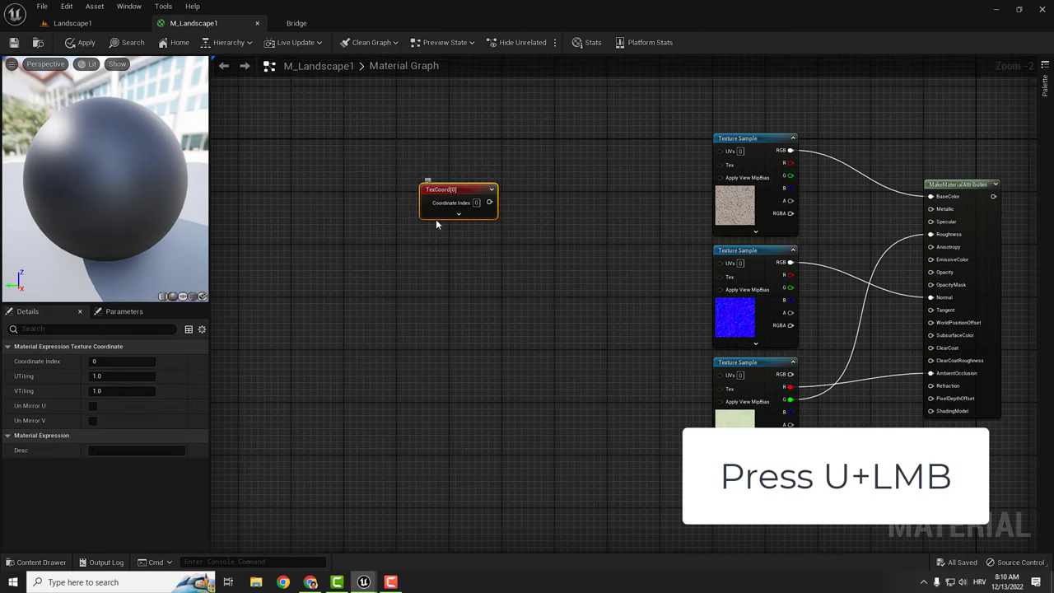
scroll(462, 190, up, 1)
scroll(462, 190, up, 1)
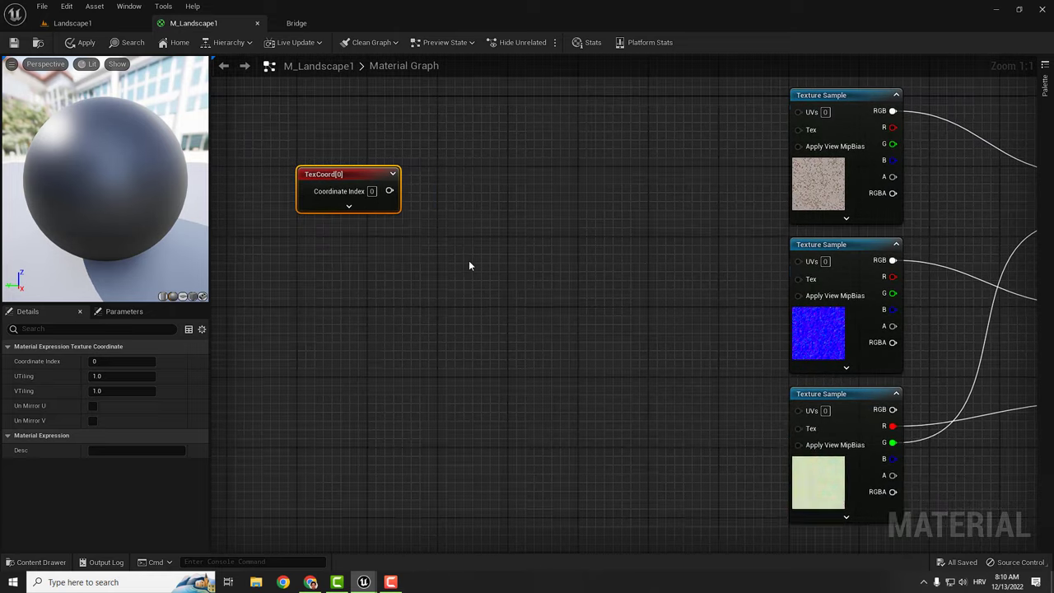
click(469, 261)
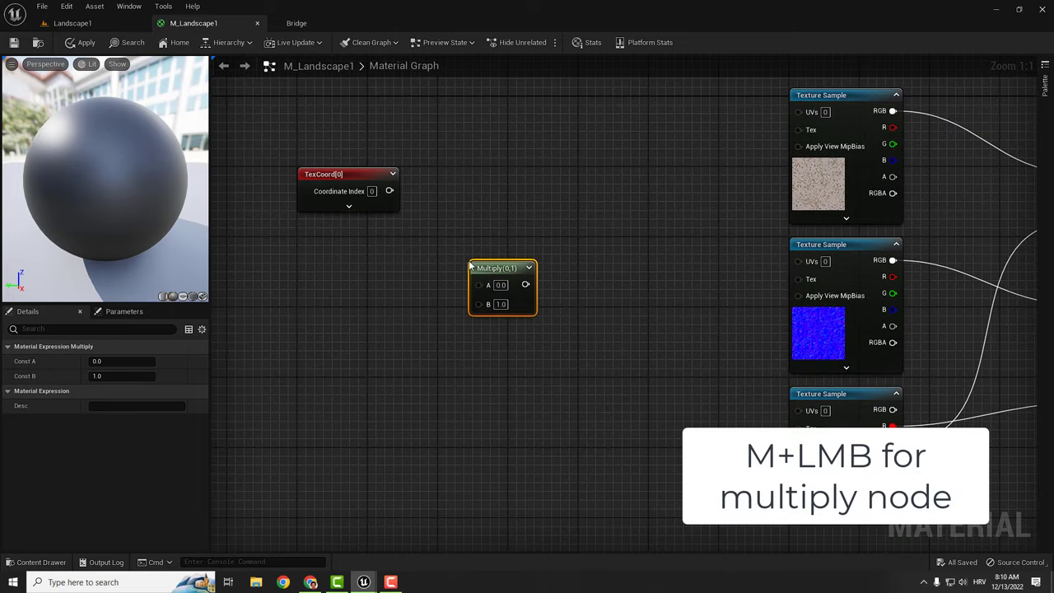
- Add a Constant node below the TexCoord node and convert it to a parameter named Tiling
click(304, 343)
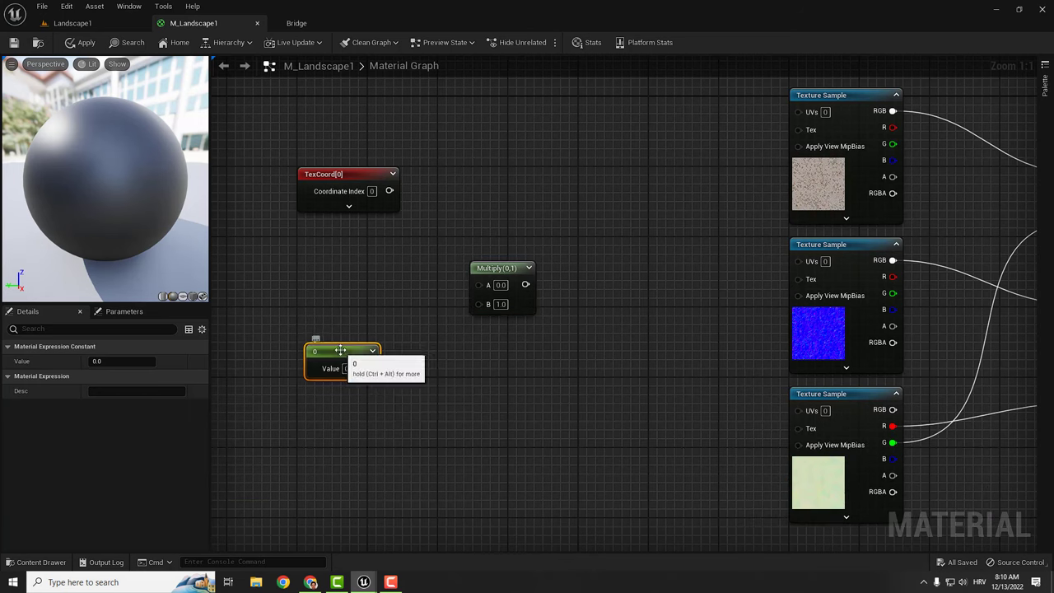
right_click(340, 349)
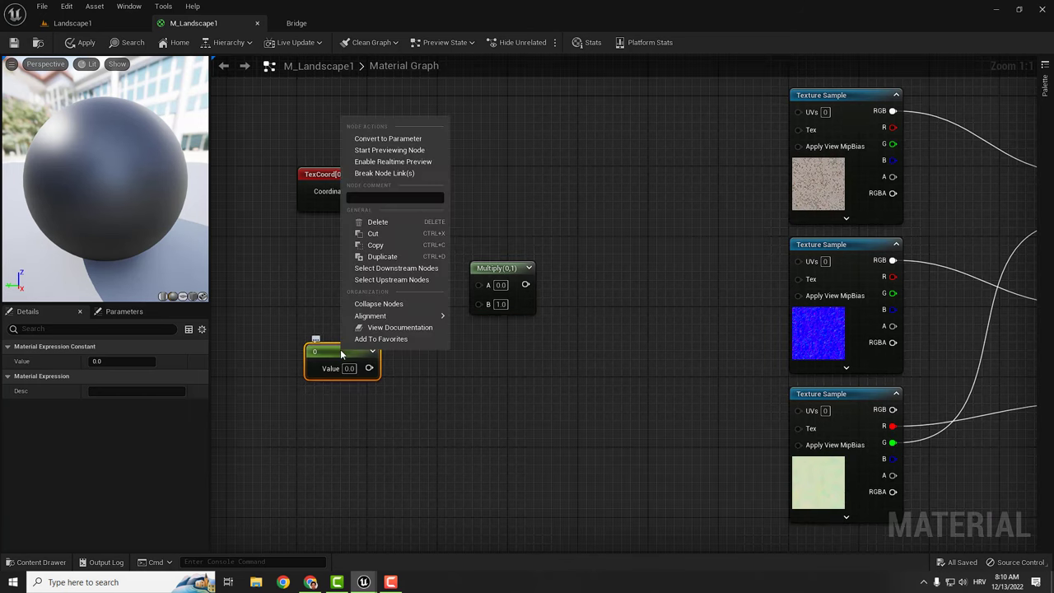
click(401, 140)
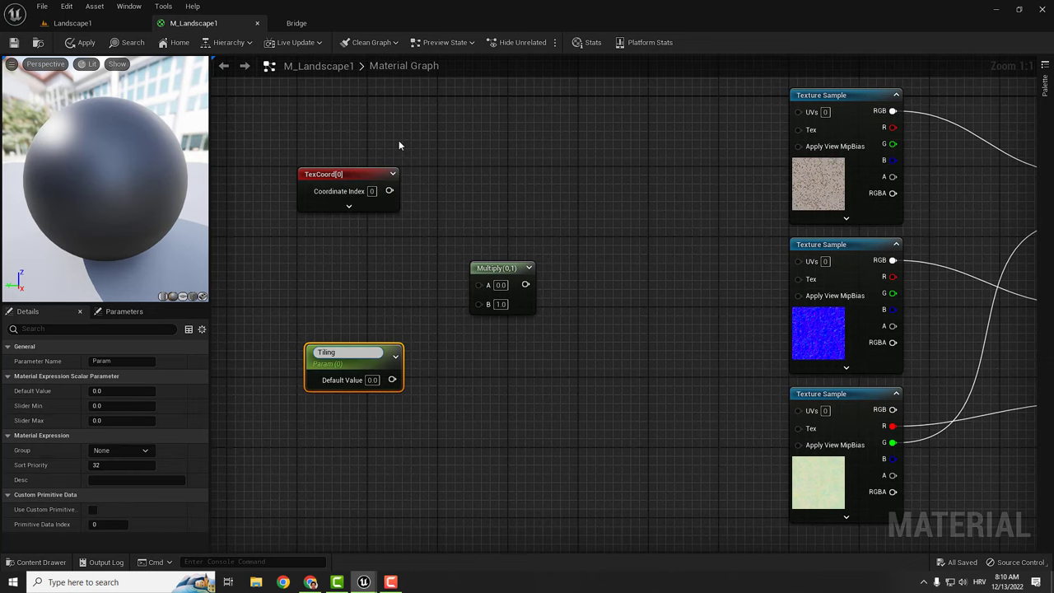
key(Return)
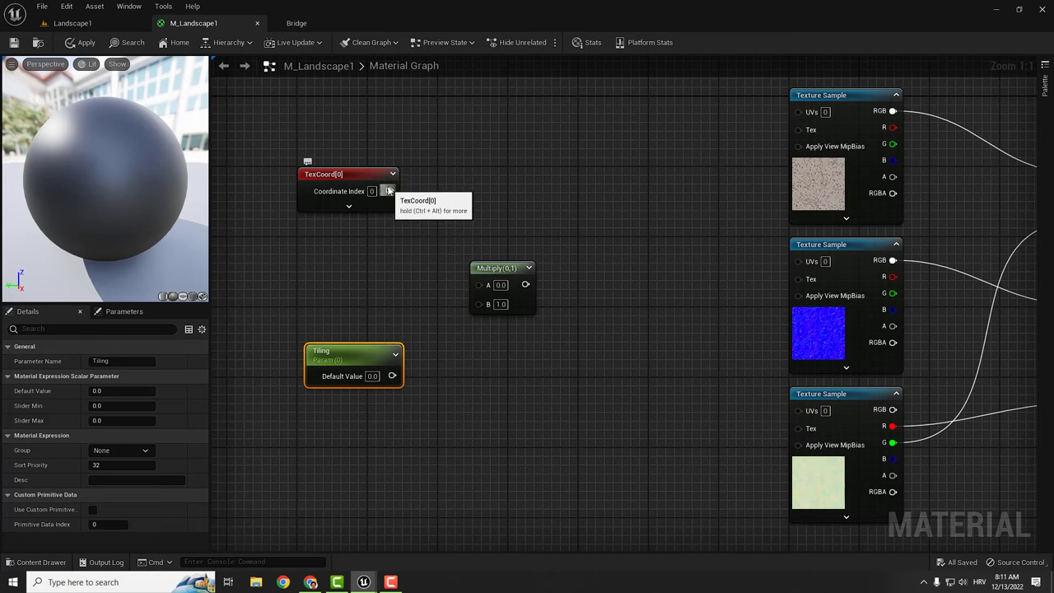
- Connect TexCoord to Multiply A, Tiling to B and the output to all three texture samples' UVs, then apply and save the material
drag(390, 191, 478, 284)
drag(392, 377, 797, 112)
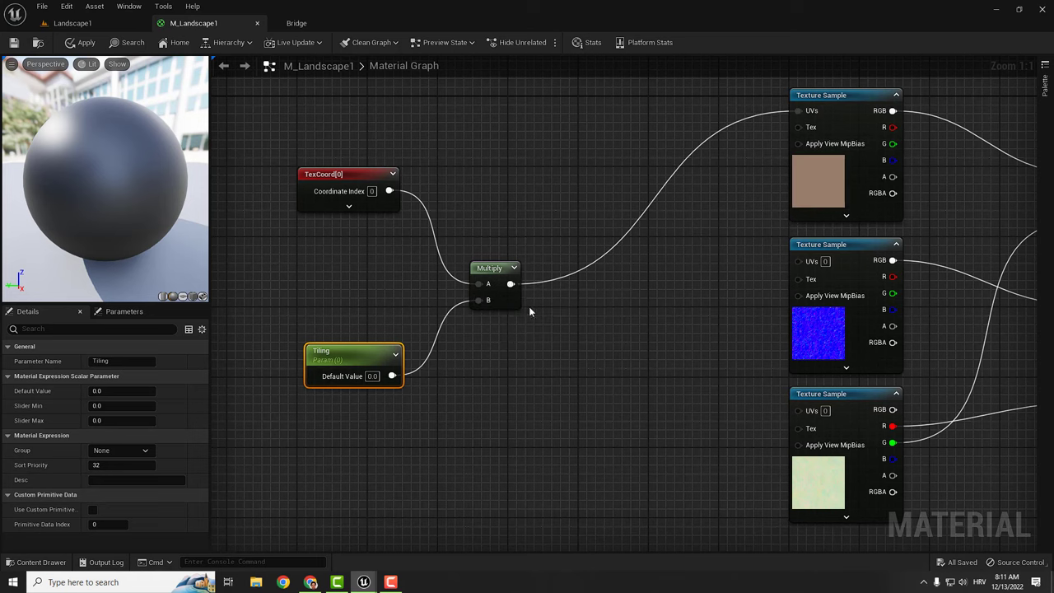
drag(510, 283, 801, 411)
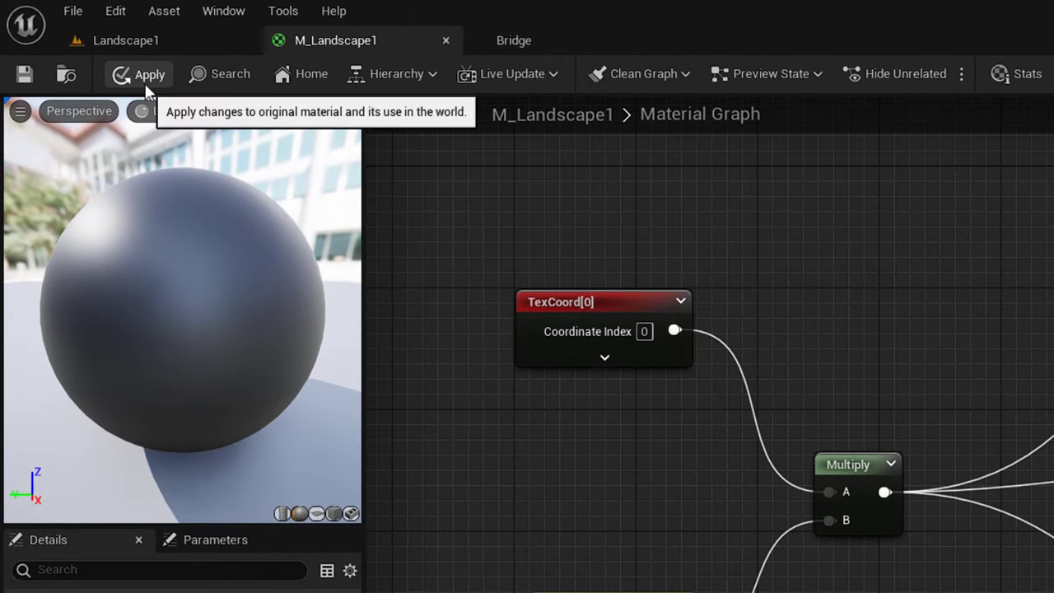
click(145, 83)
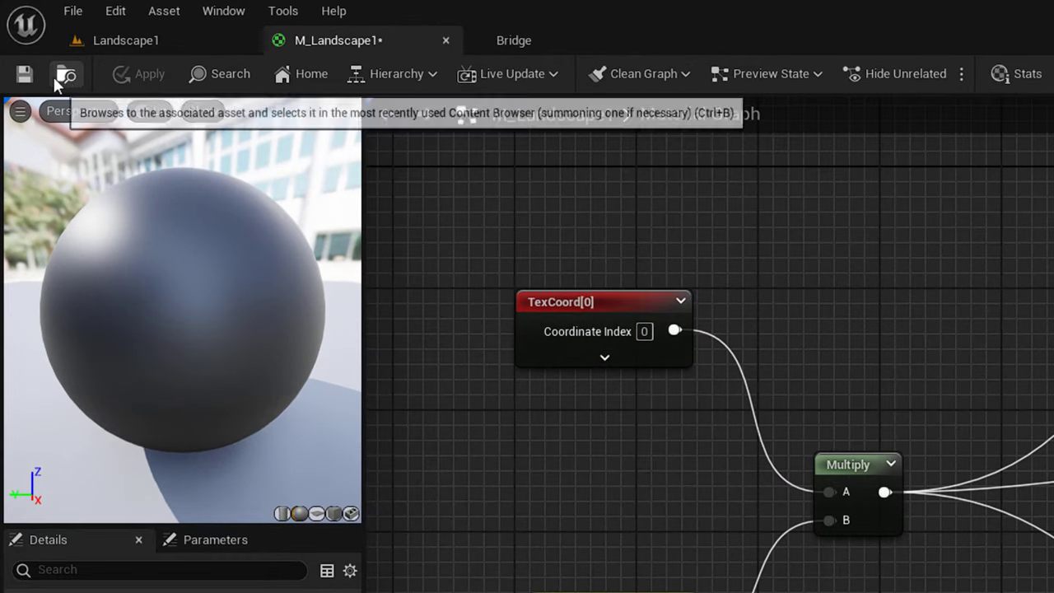
click(24, 73)
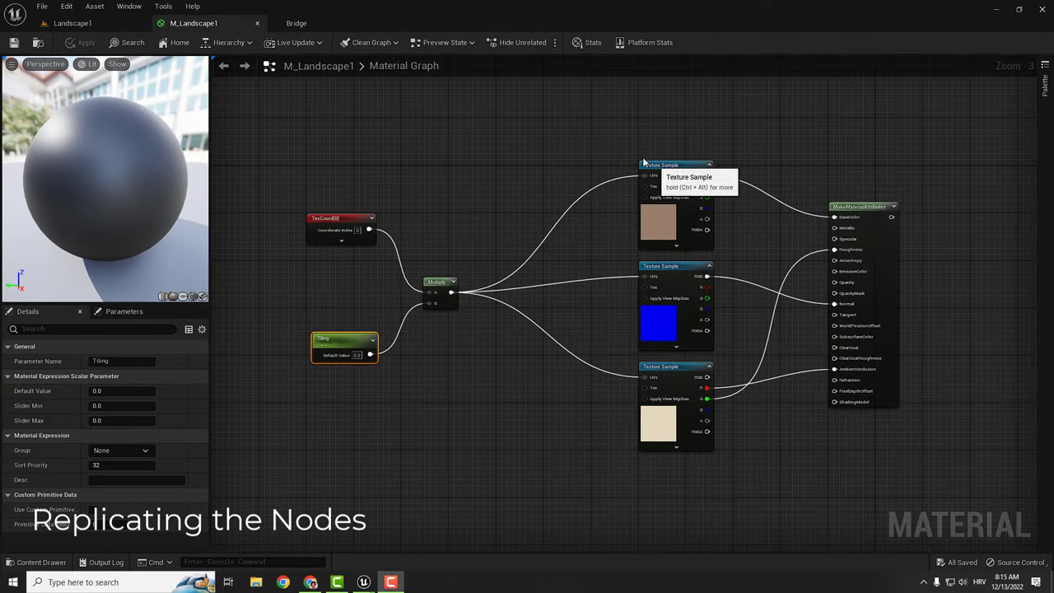
- Duplicate the three texture samples with their MakeMaterialAttributes node and place the copy below the original group
drag(612, 131, 919, 488)
right_drag(918, 488, 821, 413)
key(ctrl+c)
key(ctrl+v)
right_drag(746, 379, 733, 194)
drag(734, 195, 579, 366)
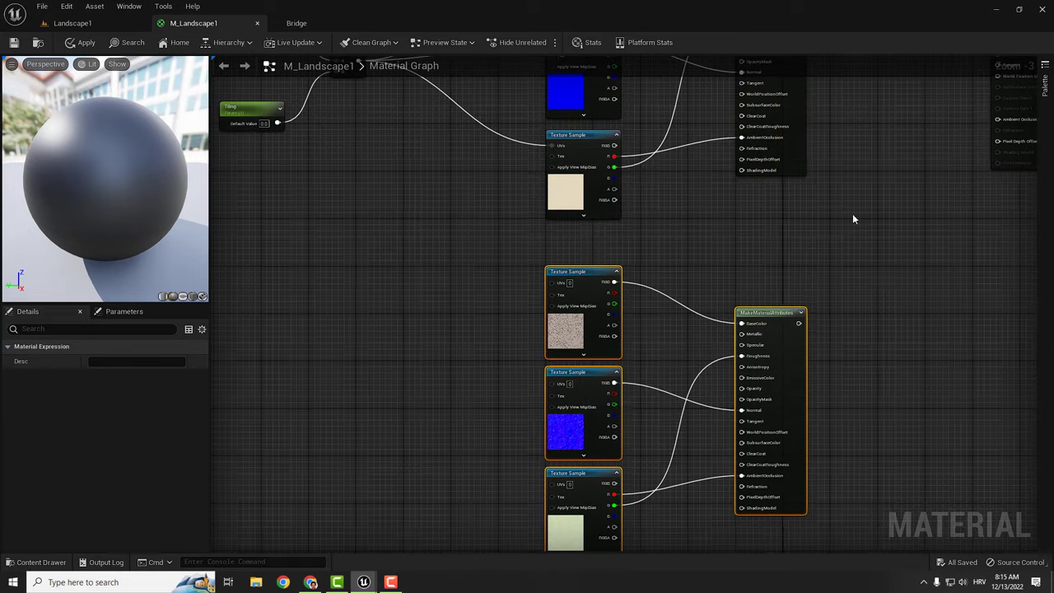
- Dock the content browser beneath the material graph and reduce its height so the copied nodes stay accessible
right_drag(853, 216, 855, 168)
scroll(714, 252, up, 2)
scroll(714, 252, up, 1)
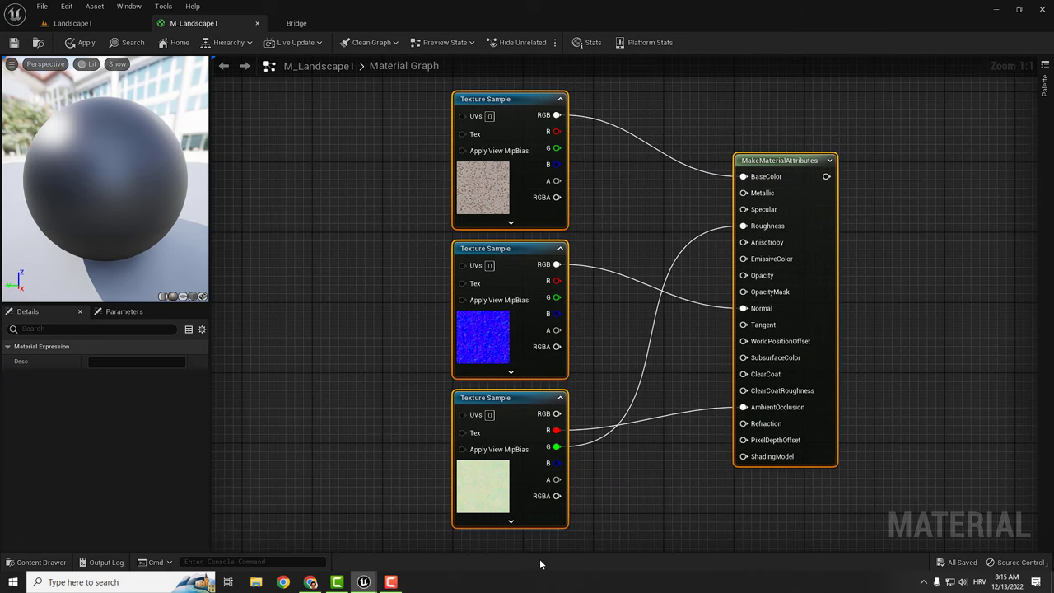
key(ctrl+space)
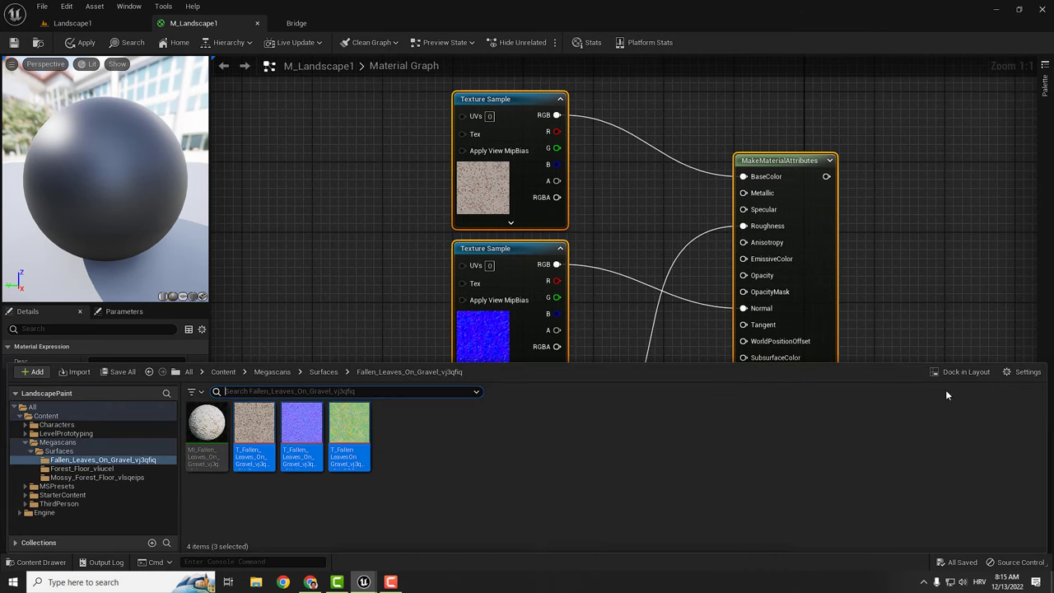
click(961, 372)
drag(306, 134, 354, 510)
drag(714, 303, 714, 389)
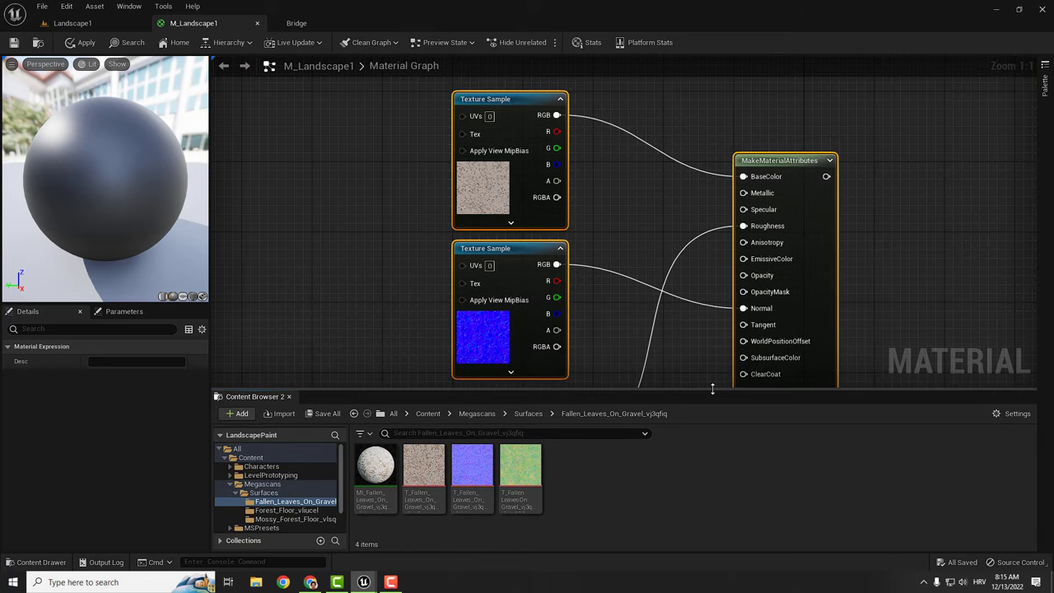
- Replace the copied color and normal textures with T_Forest_Floor_vliucel_2K_D and T_Forest_Floor_vliucel_2K_N from the Forest_Floor_vliucel folder
click(514, 114)
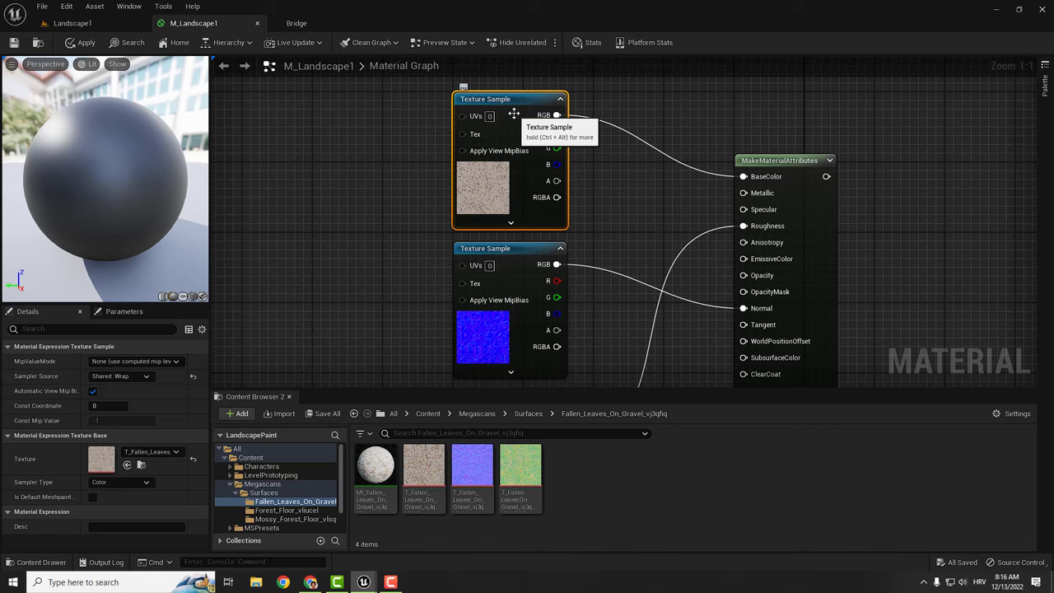
click(281, 511)
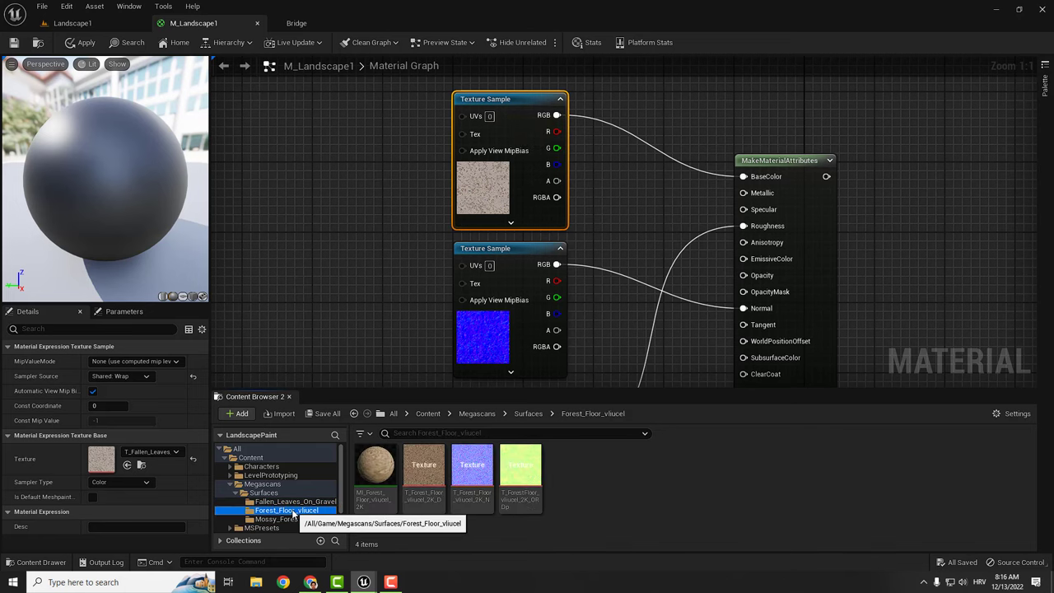
click(426, 458)
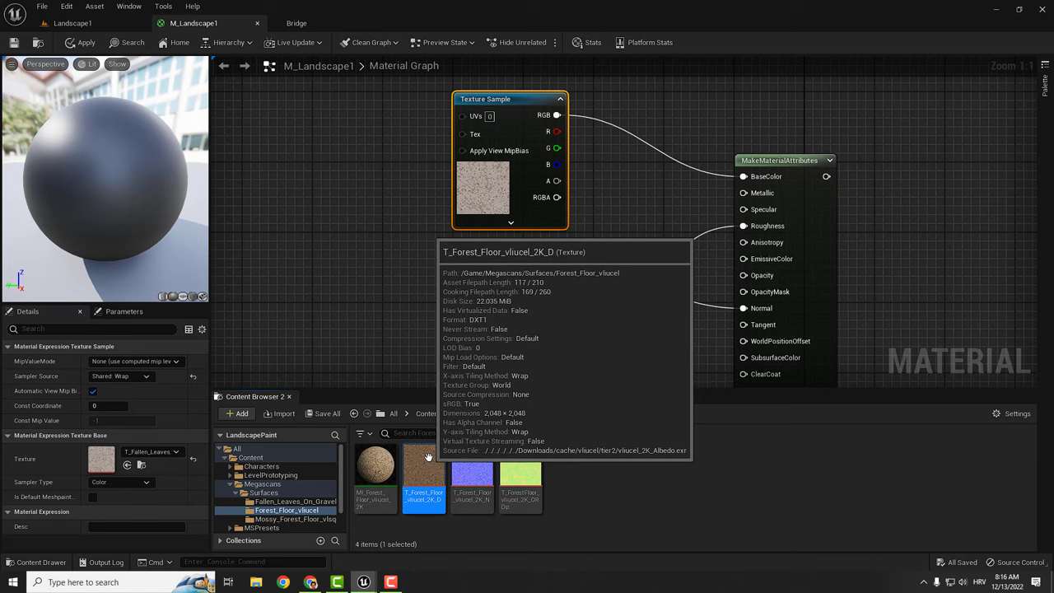
click(128, 466)
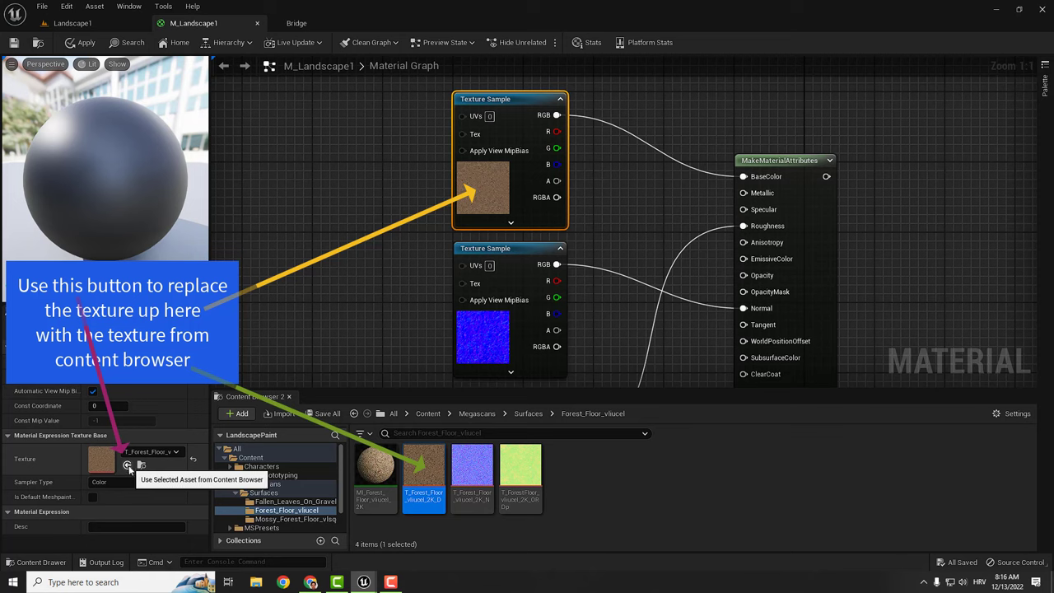
click(497, 249)
click(470, 467)
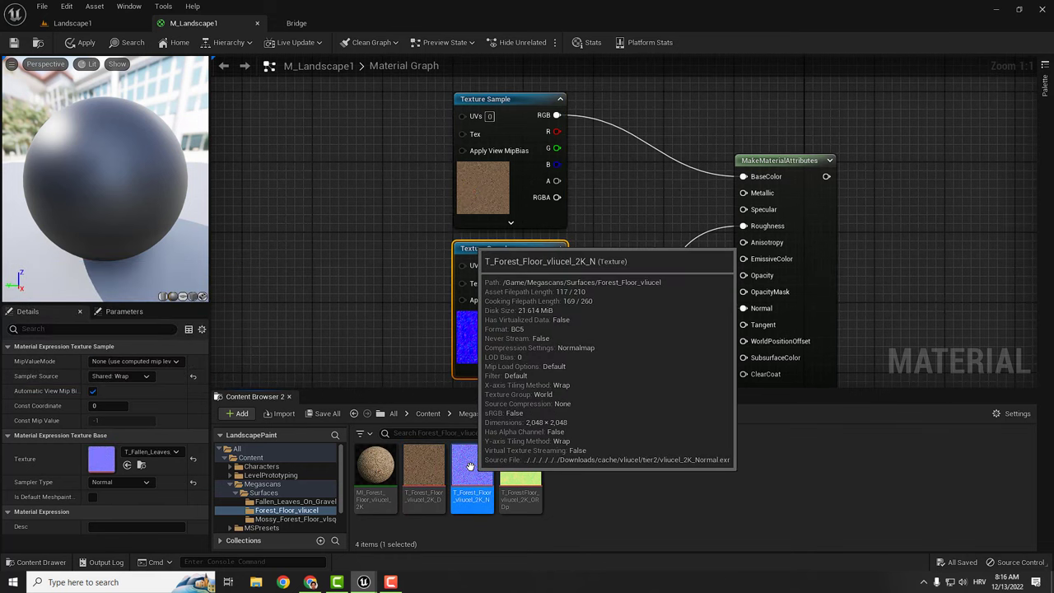
click(128, 466)
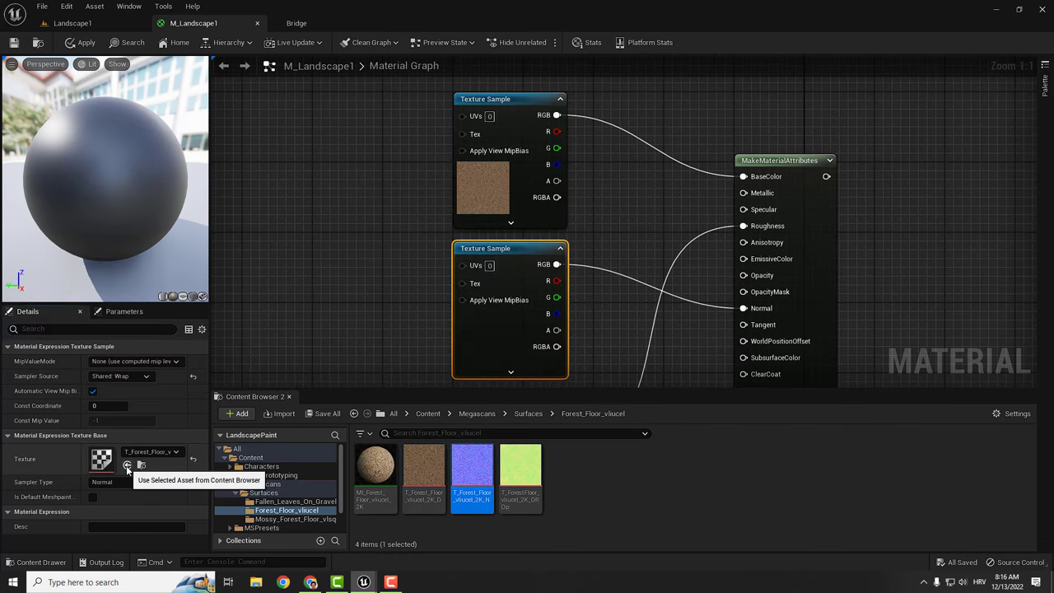
- Replace the copied mask texture with T_ForestFloor_vliucel_2K_ORDp, and apply and save the material
right_drag(607, 348, 623, 149)
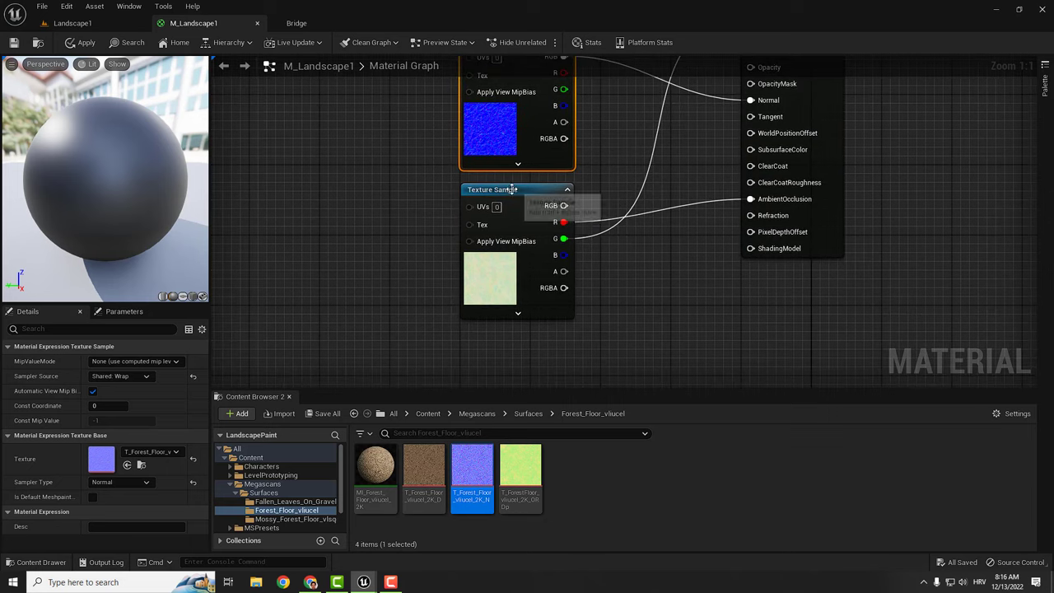
click(512, 190)
click(520, 474)
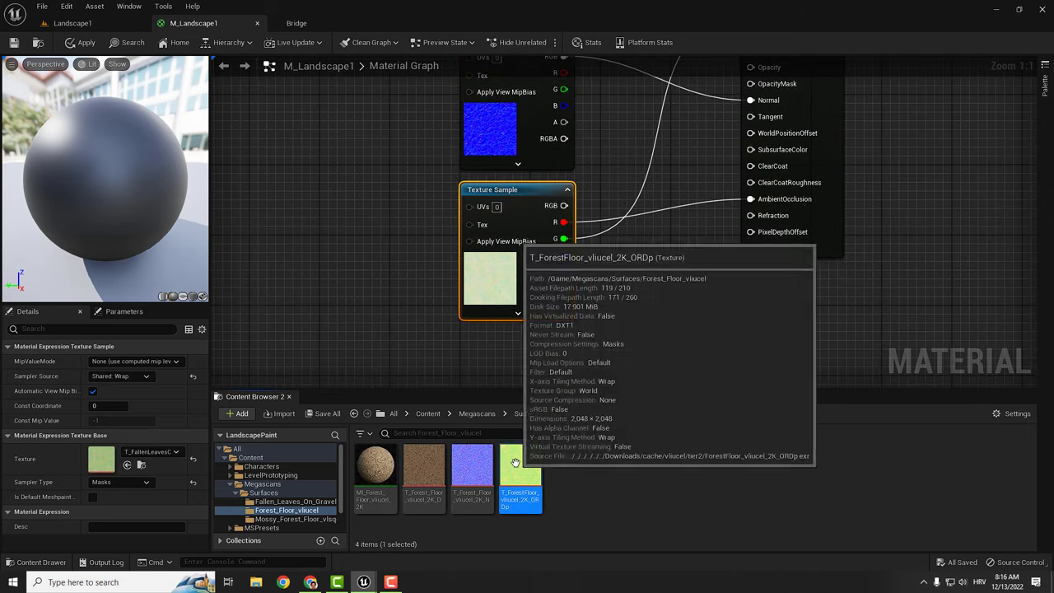
click(128, 466)
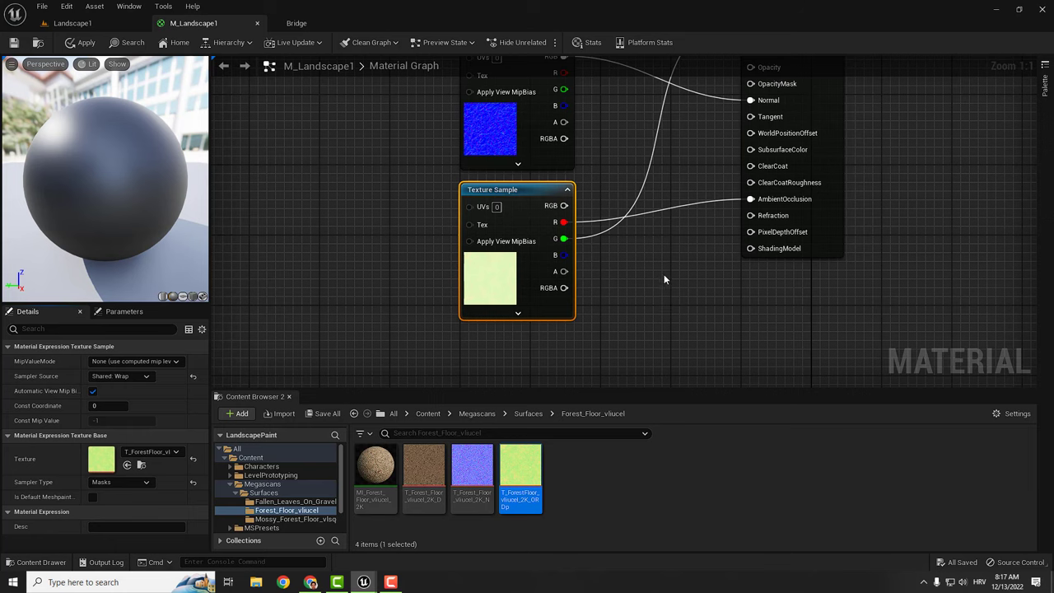
click(73, 46)
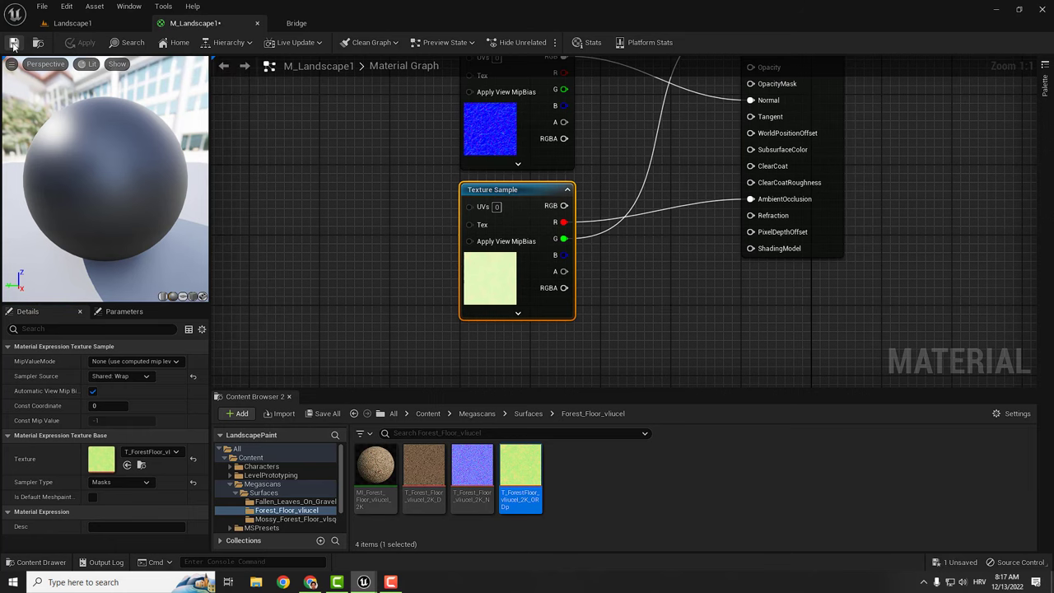
- Duplicate the forest floor texture samples with their MakeMaterialAttributes node and place the copy below that group
scroll(671, 277, down, 6)
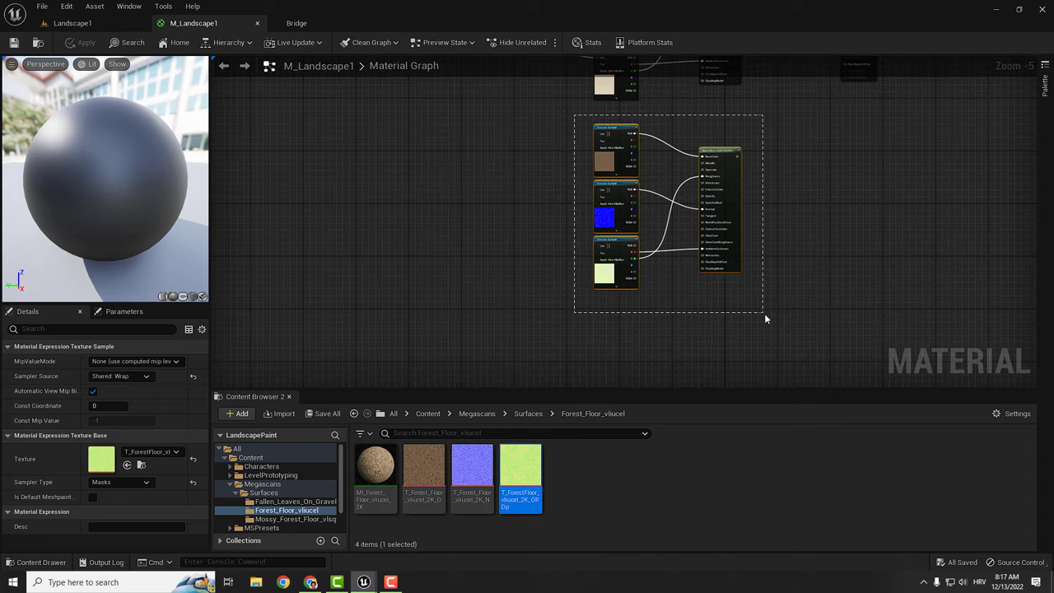
drag(764, 319, 764, 319)
key(ctrl+c)
key(ctrl+v)
right_drag(828, 219, 804, 169)
drag(745, 164, 578, 238)
right_drag(578, 239, 581, 169)
click(582, 170)
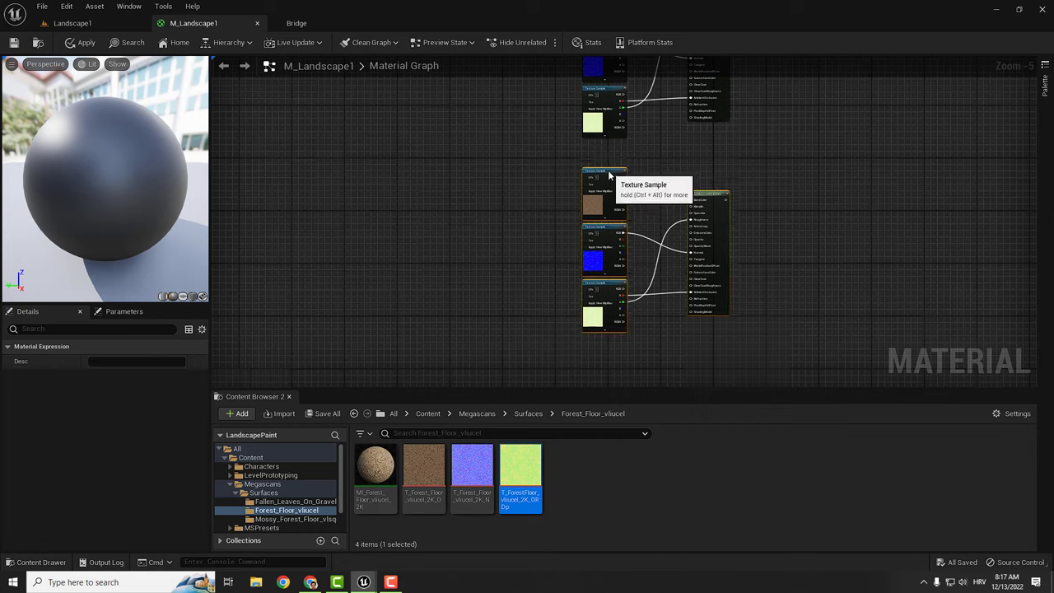
- Replace the new copy's color and normal textures with T_Mossy_Forest_Floor_vlsqeips_2K_D and T_Mossy_Forest_Floor_vlsqeips_2K_N from the Mossy_Forest_Floor_vlsqeips folder
scroll(649, 268, up, 2)
click(298, 520)
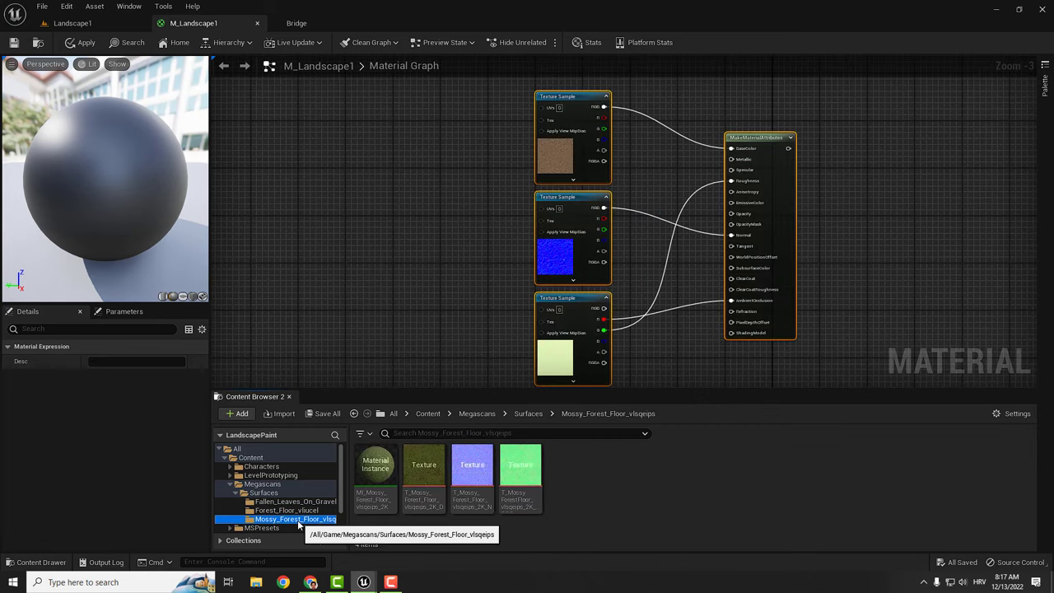
click(552, 106)
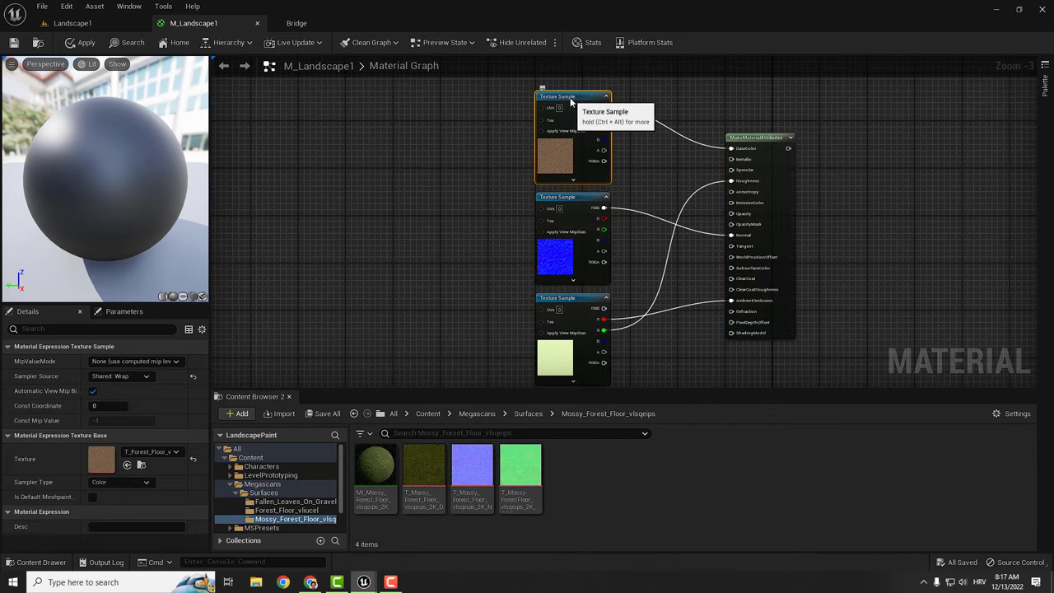
click(417, 468)
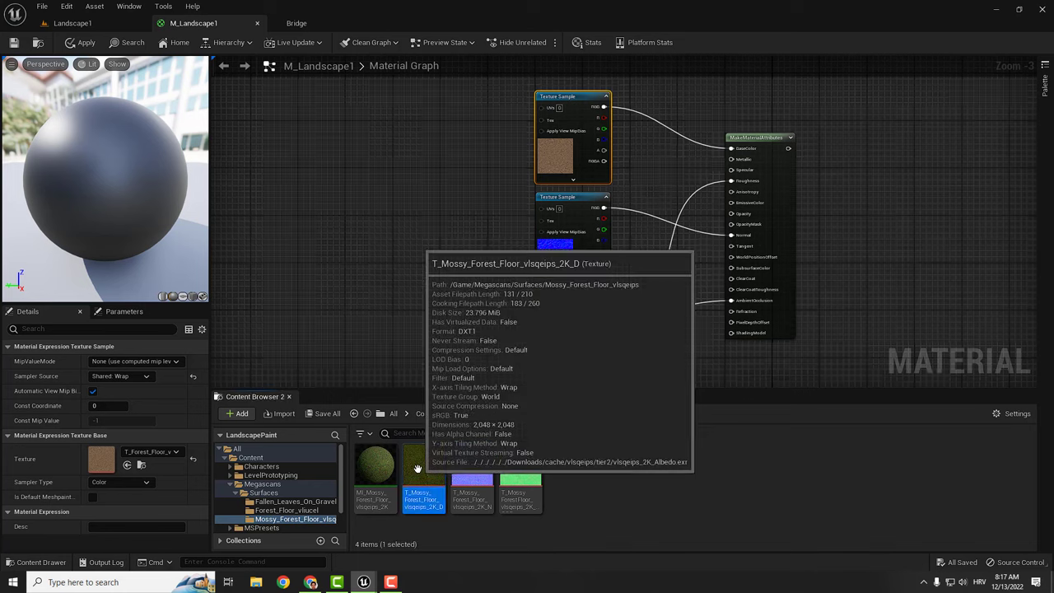
click(127, 465)
click(577, 203)
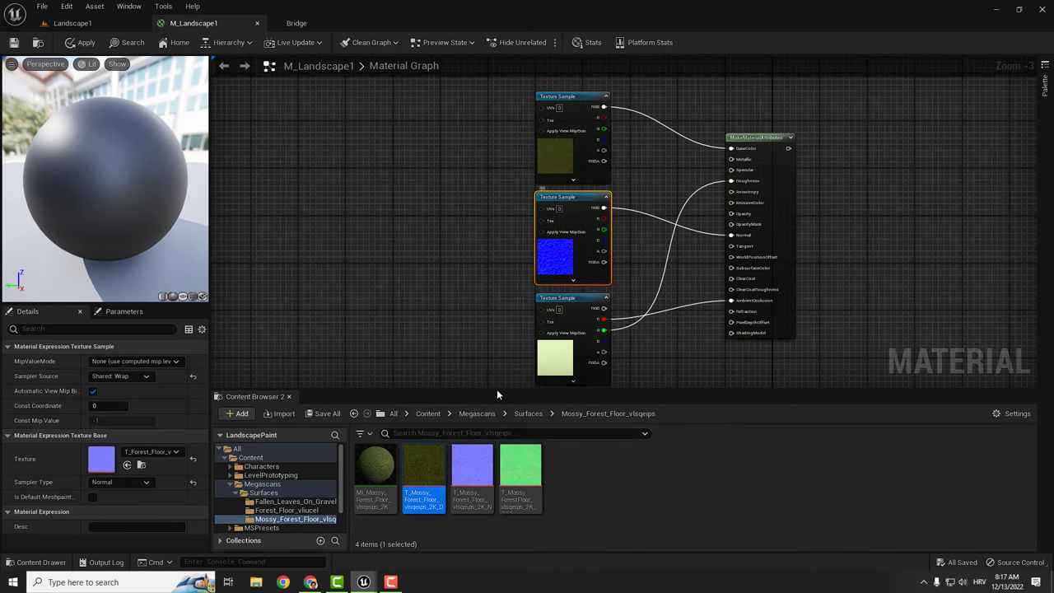
click(468, 461)
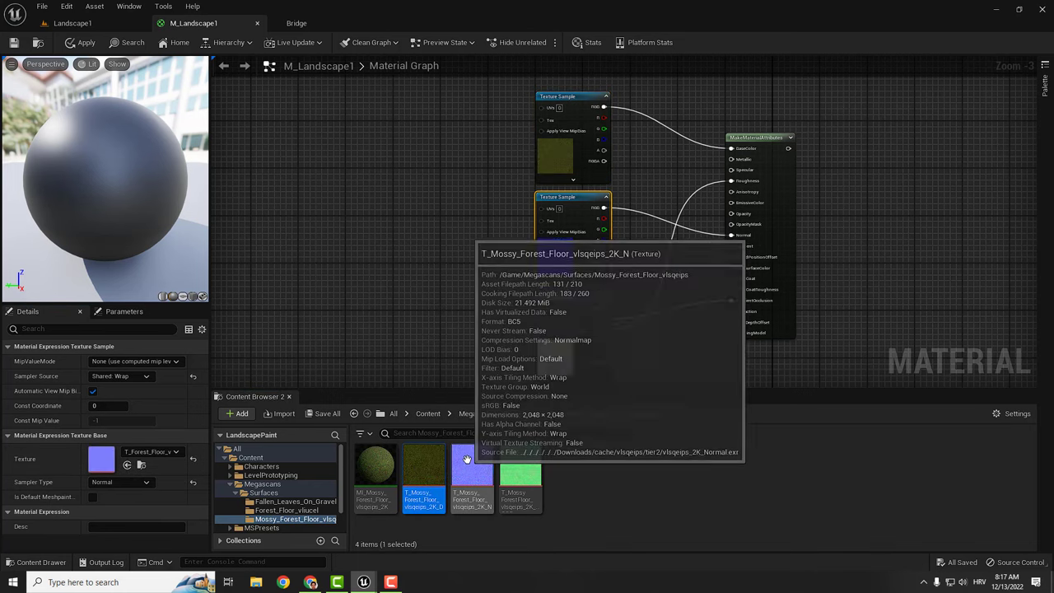
click(128, 466)
- Replace the new copy's mask texture with T_MossyForestFloor_vlsqeips_2K_ORDp and apply the material changes
click(581, 299)
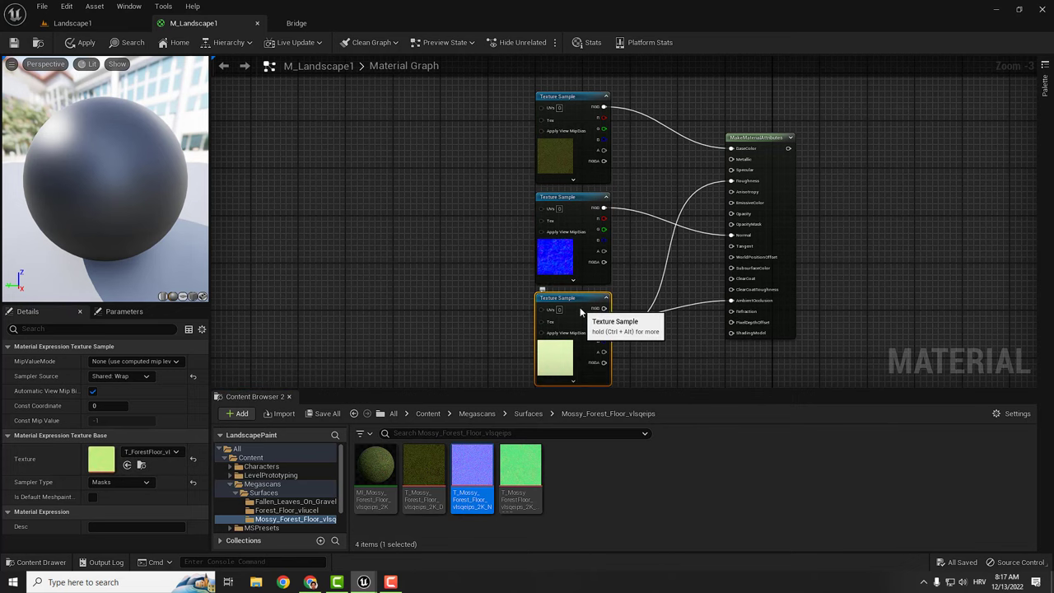
click(519, 467)
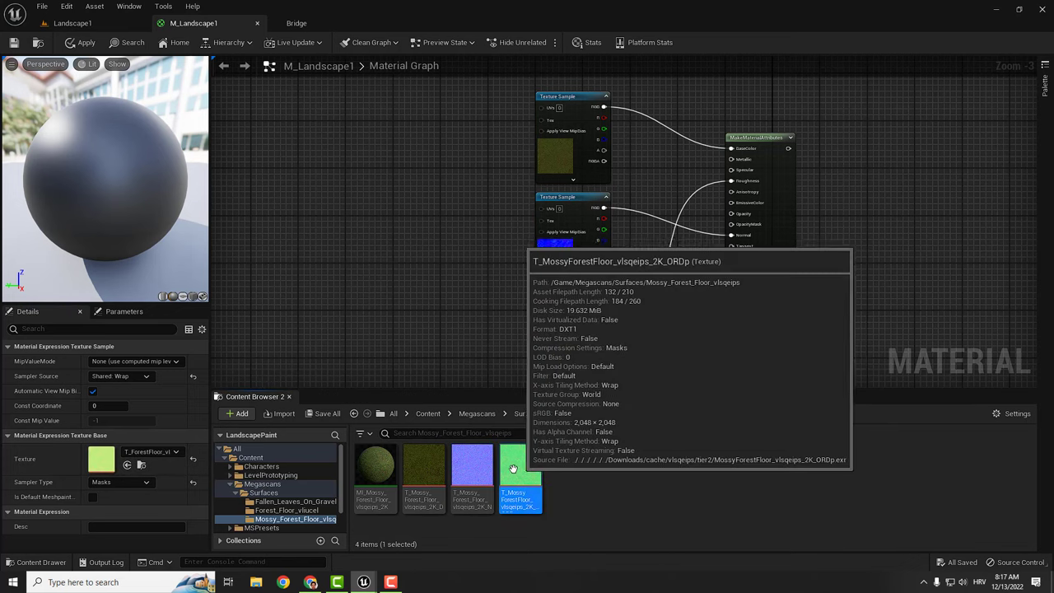
click(128, 466)
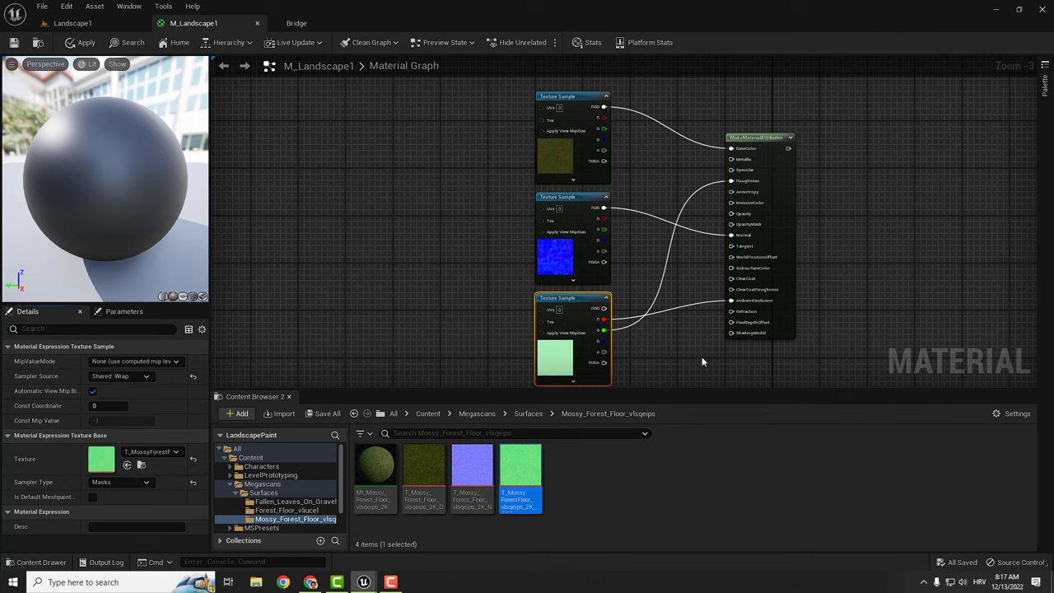
click(80, 42)
- Move the TexCoord, Tiling and Multiply nodes together and connect the Multiply output to the UVs of the three forest floor texture samples
scroll(664, 255, down, 3)
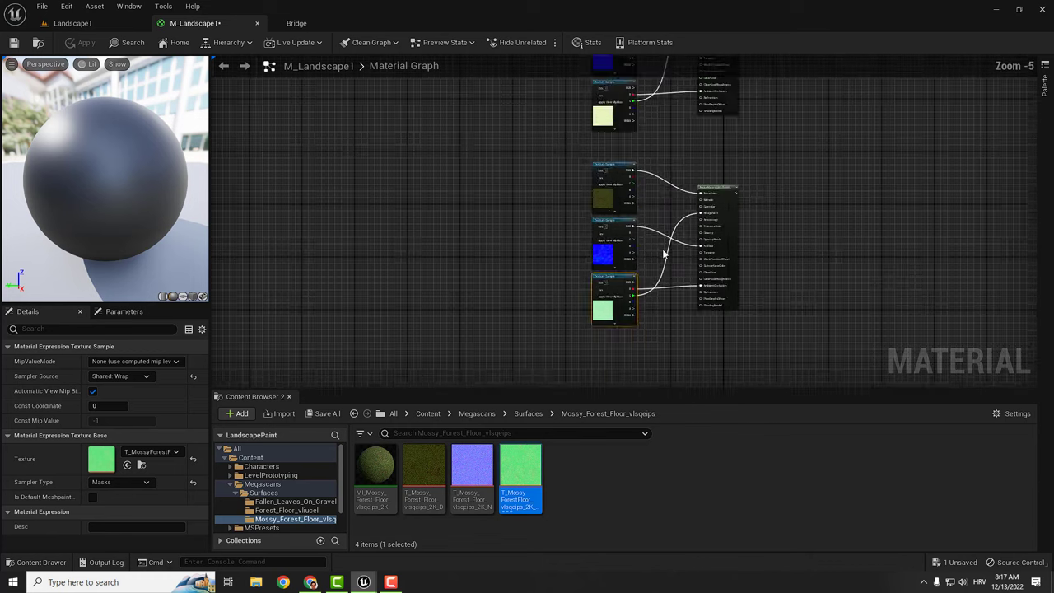
right_drag(661, 248, 783, 323)
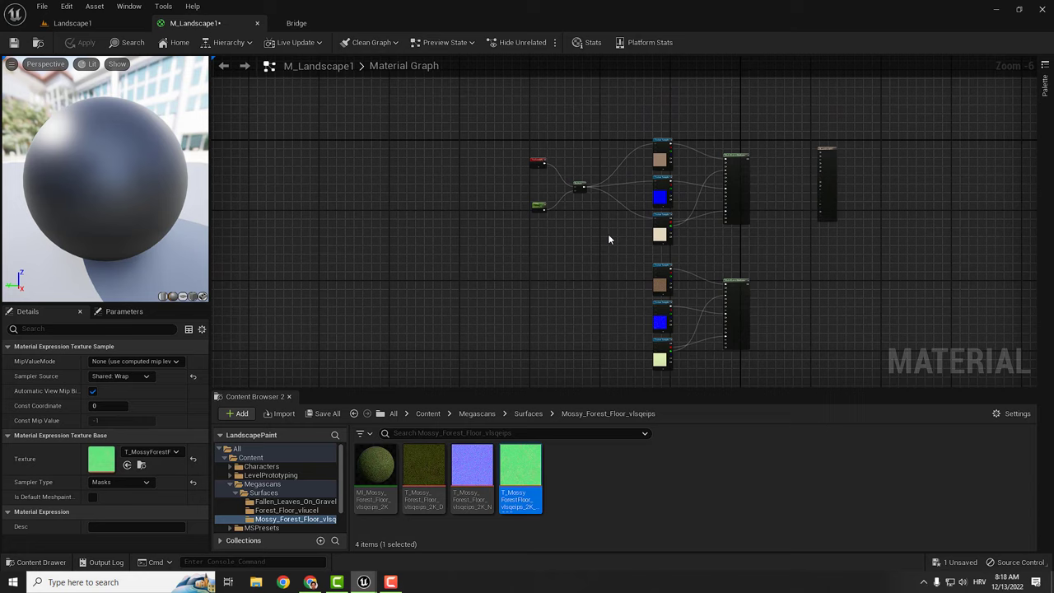
scroll(608, 234, up, 2)
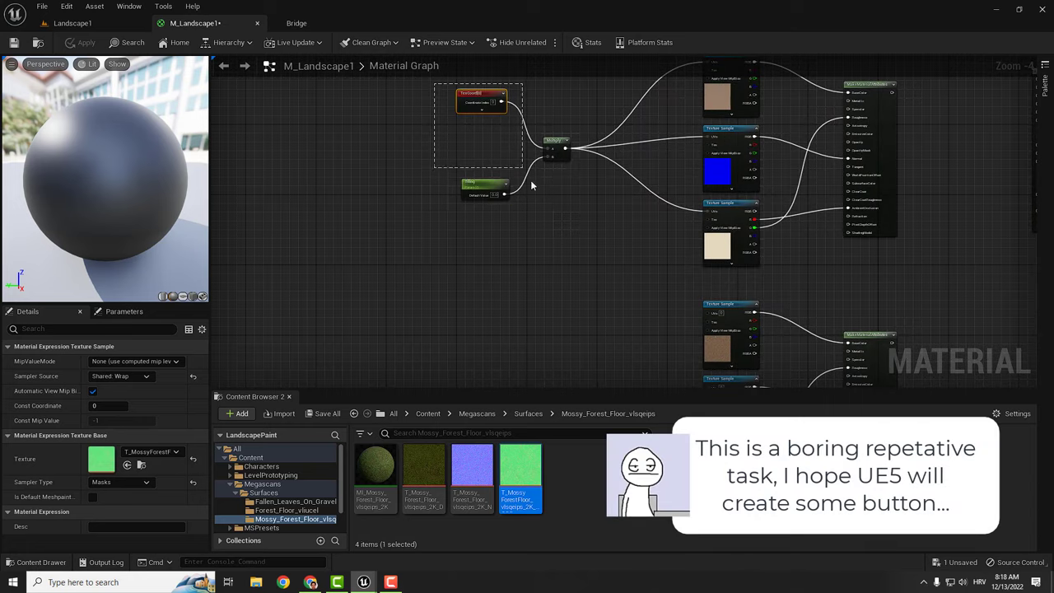
ctrl+click(556, 142)
drag(558, 142, 695, 102)
scroll(427, 99, up, 2)
drag(438, 267, 694, 327)
right_drag(694, 327, 726, 209)
- Connect the Multiply output to the UVs of the three mossy forest floor texture samples and center the tiling nodes beside the groups
drag(461, 141, 470, 436)
right_drag(470, 436, 470, 254)
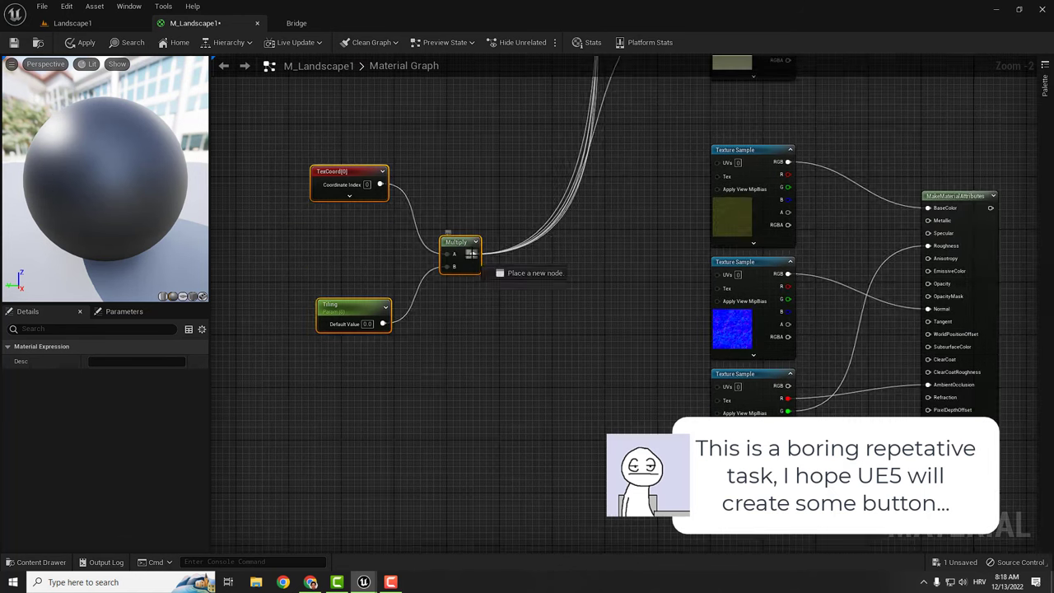
drag(474, 252, 715, 386)
scroll(606, 250, down, 3)
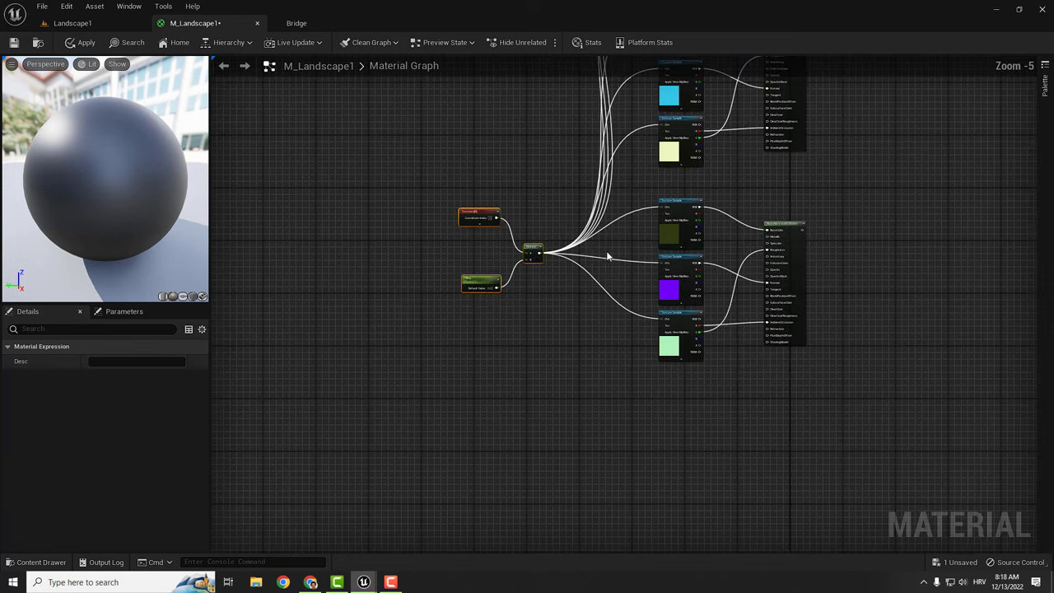
scroll(631, 402, down, 3)
drag(632, 403, 594, 295)
- Enclose the uppermost texture samples and their MakeMaterialAttributes node in a comment box titled Layer1
scroll(602, 188, up, 3)
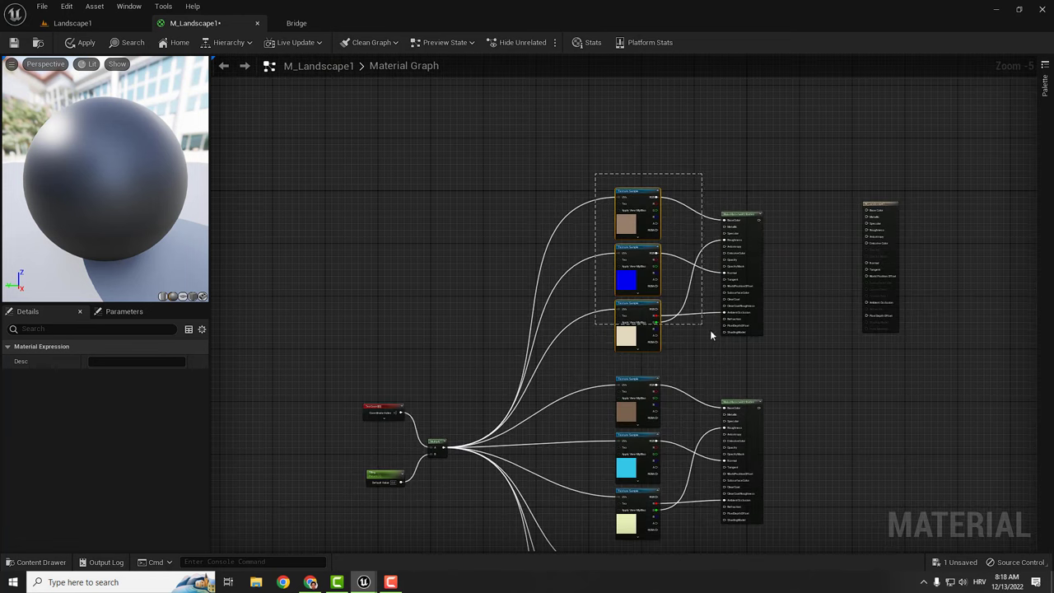
drag(775, 372, 786, 368)
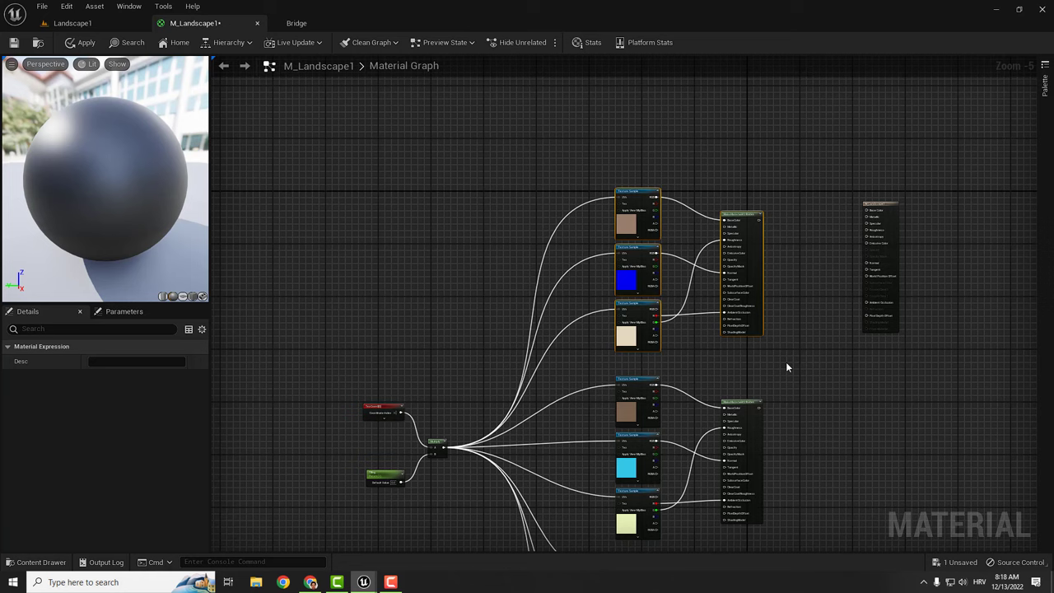
key(c)
text(L)
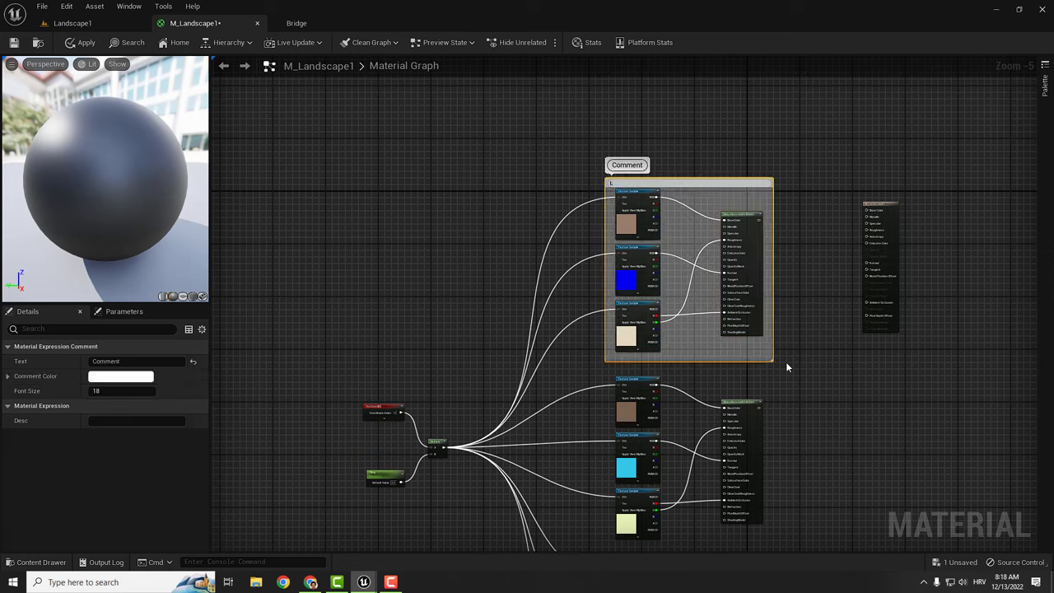
text(ayer)
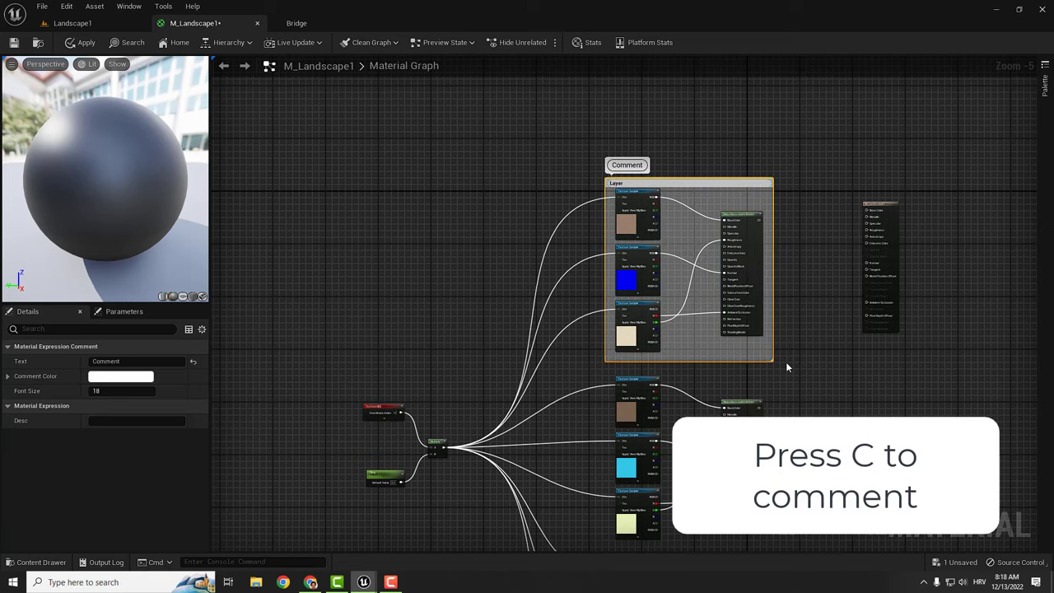
text(1)
key(Return)
- Enclose the forest floor group in a comment box titled Layer2 and the mossy forest floor group in one titled Layer3
drag(591, 186, 789, 363)
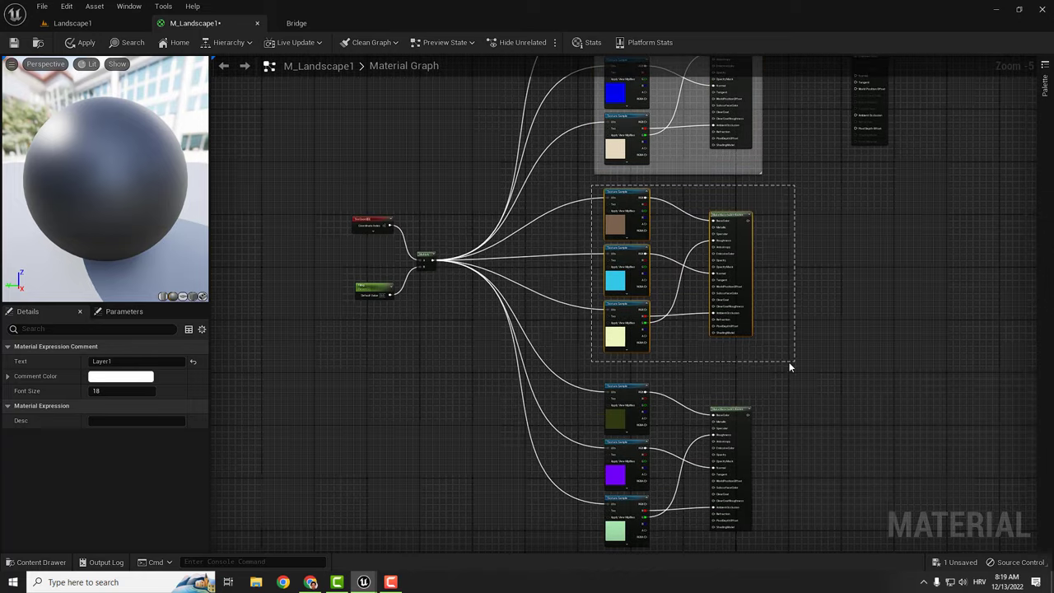
text(cLayer2)
key(Return)
click(782, 371)
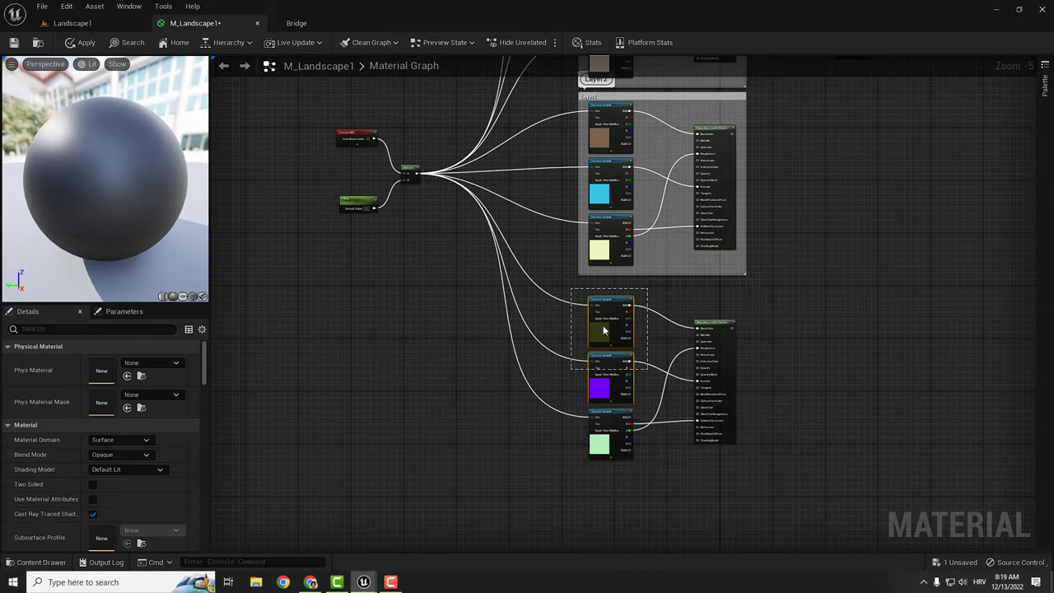
text(cLayer3)
key(Return)
- Undo the last node move and reposition the Layer2 and Layer1 comment boxes to separate the three groups
key(ctrl+z)
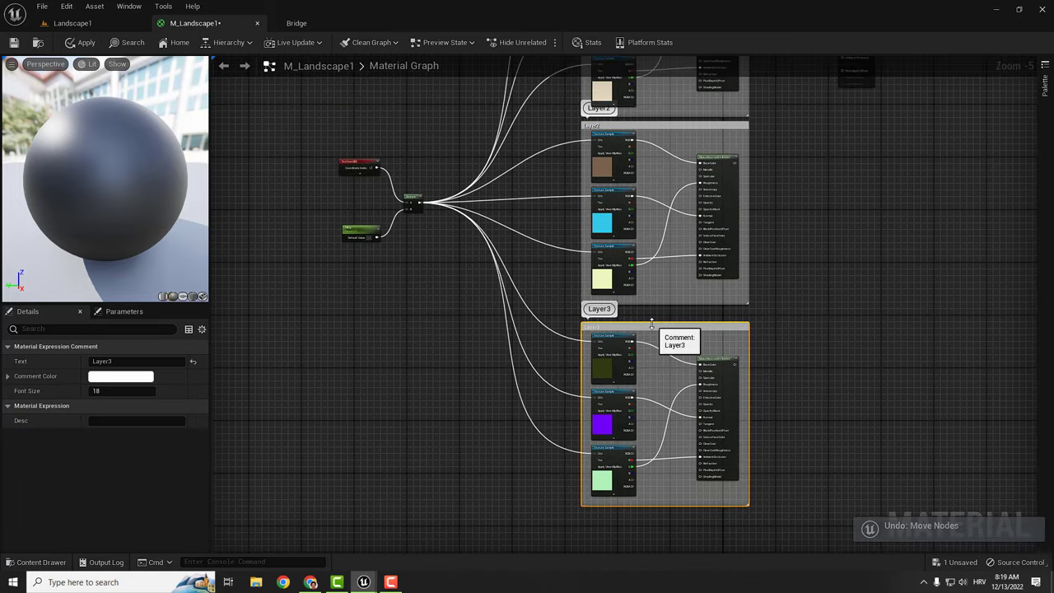
click(657, 126)
scroll(798, 177, down, 1)
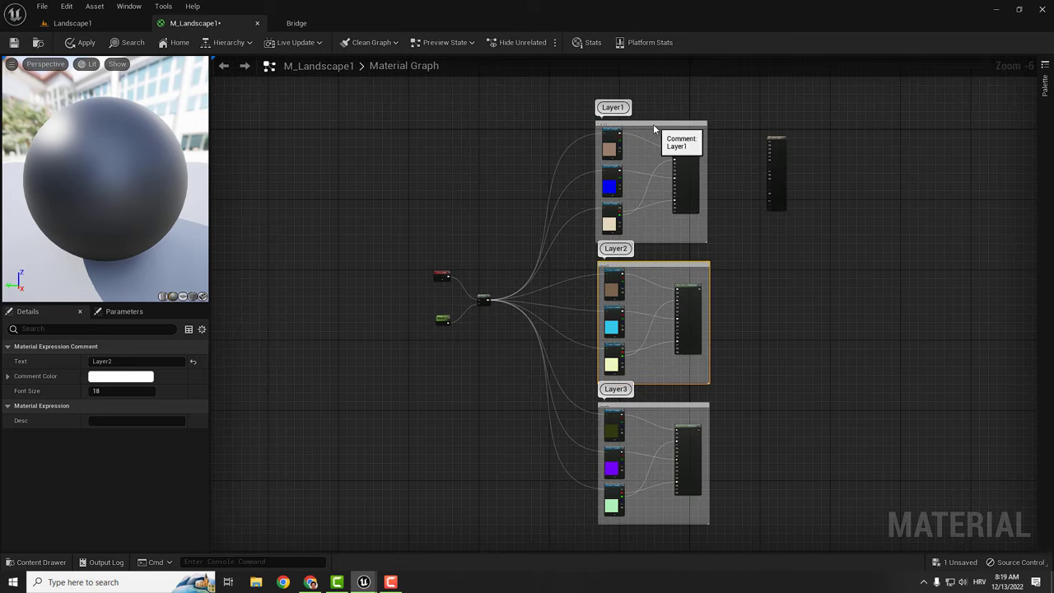
drag(654, 130, 660, 124)
click(790, 309)
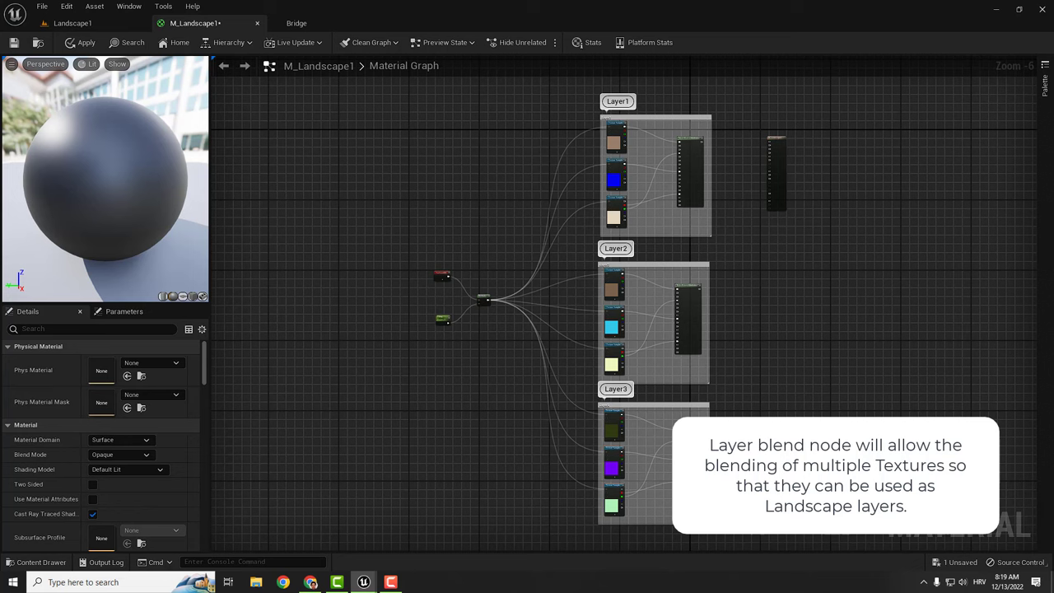
- Add a LandscapeLayerBlend node beside the Layer2 group and give it three layer elements
key(F10)
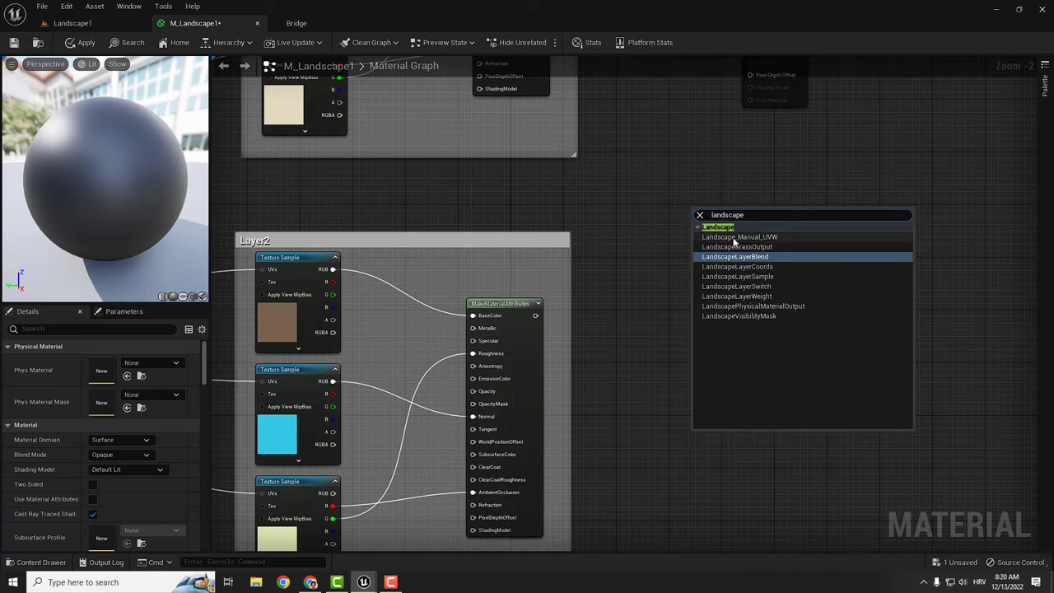
click(741, 256)
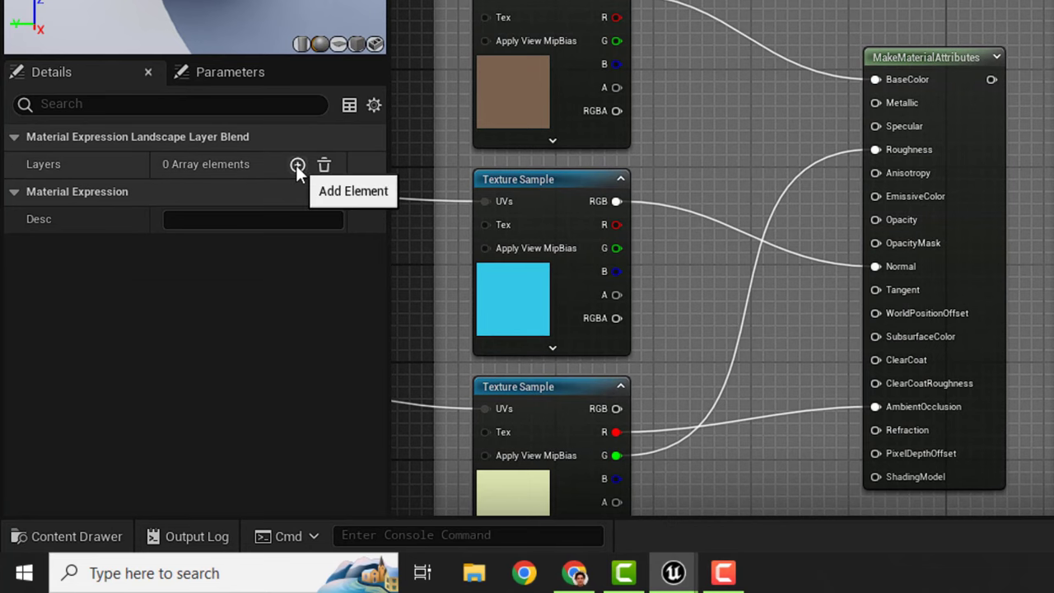
click(296, 165)
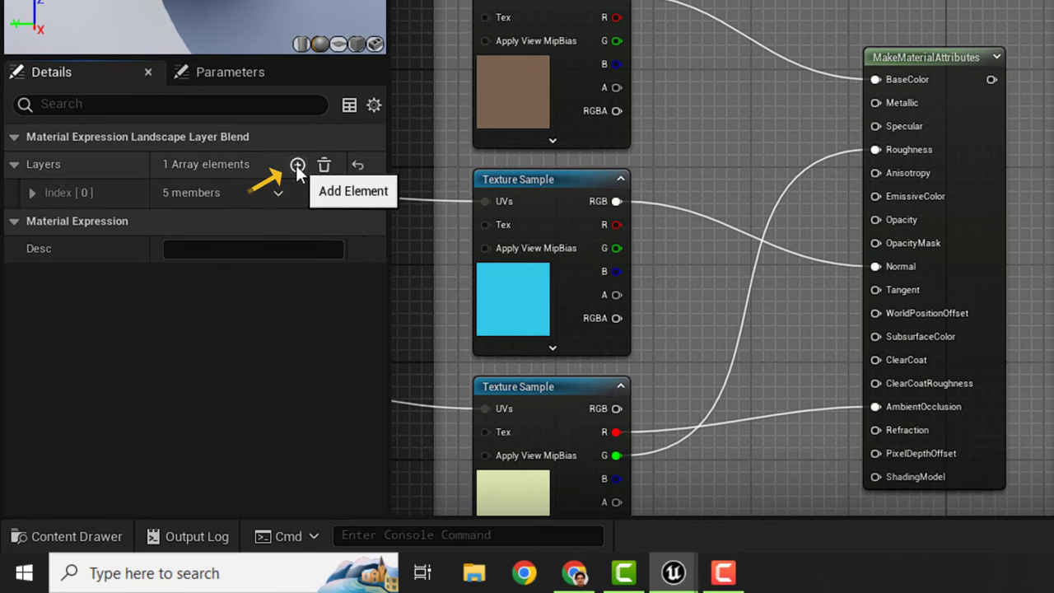
click(297, 166)
click(297, 165)
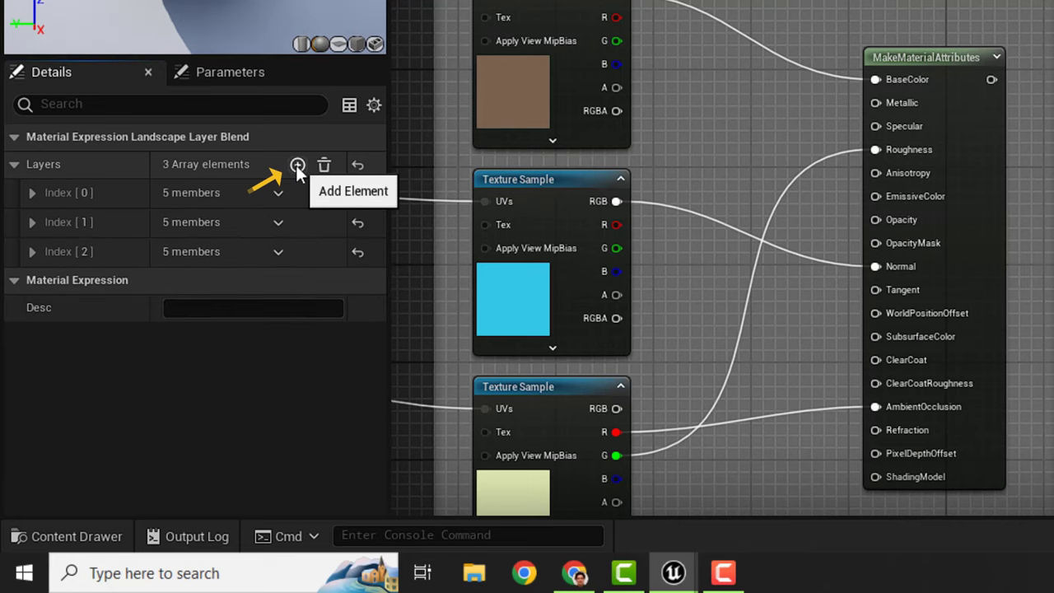
- Name the first two layers of the Layer Blend node 1 and 2
click(32, 192)
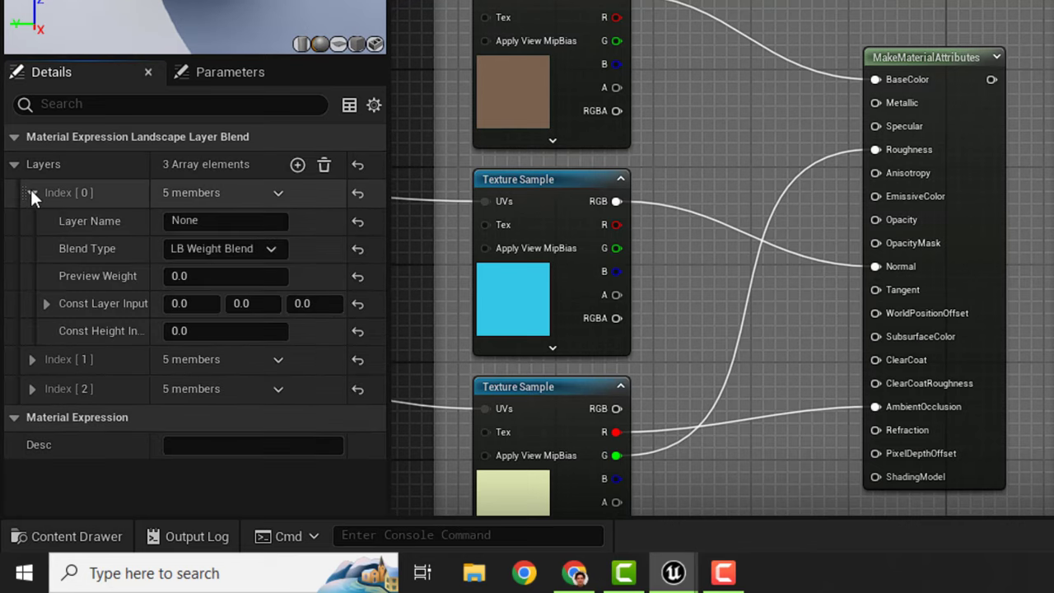
click(189, 220)
key(ctrl+a)
text(1)
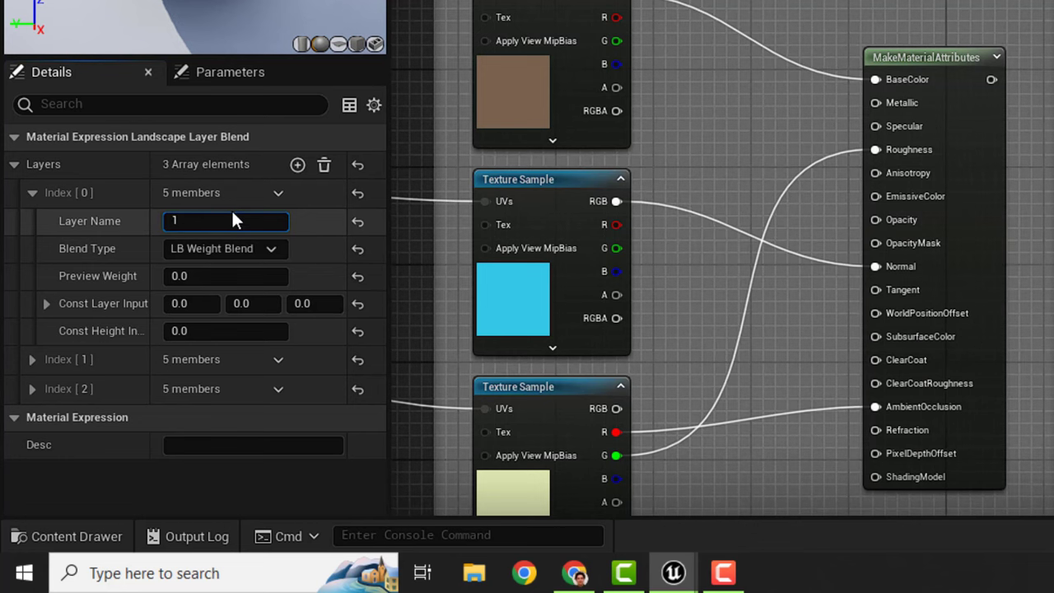
click(32, 193)
click(32, 222)
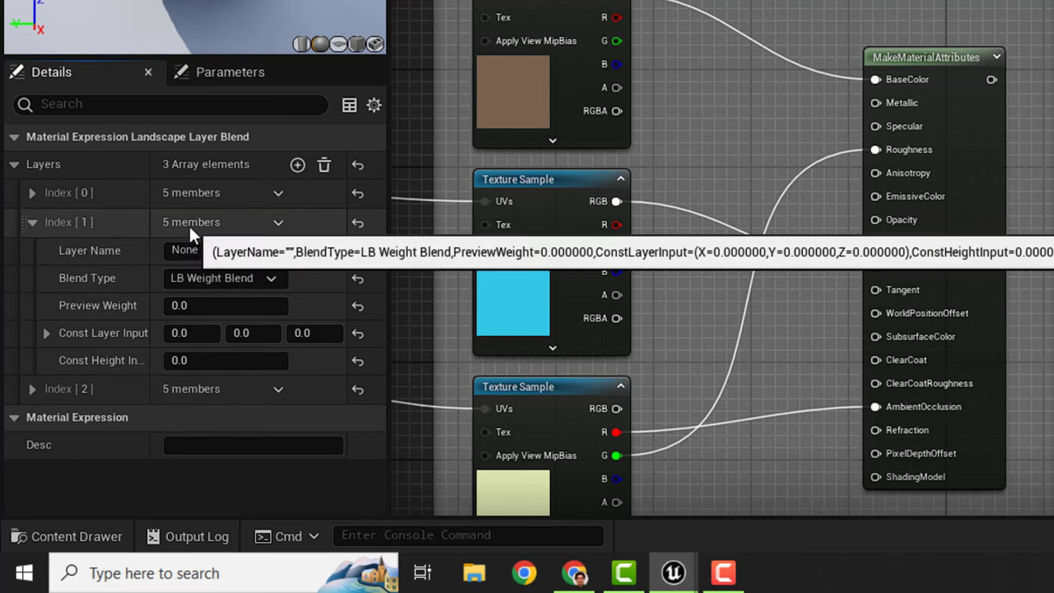
click(212, 251)
text(2)
key(Return)
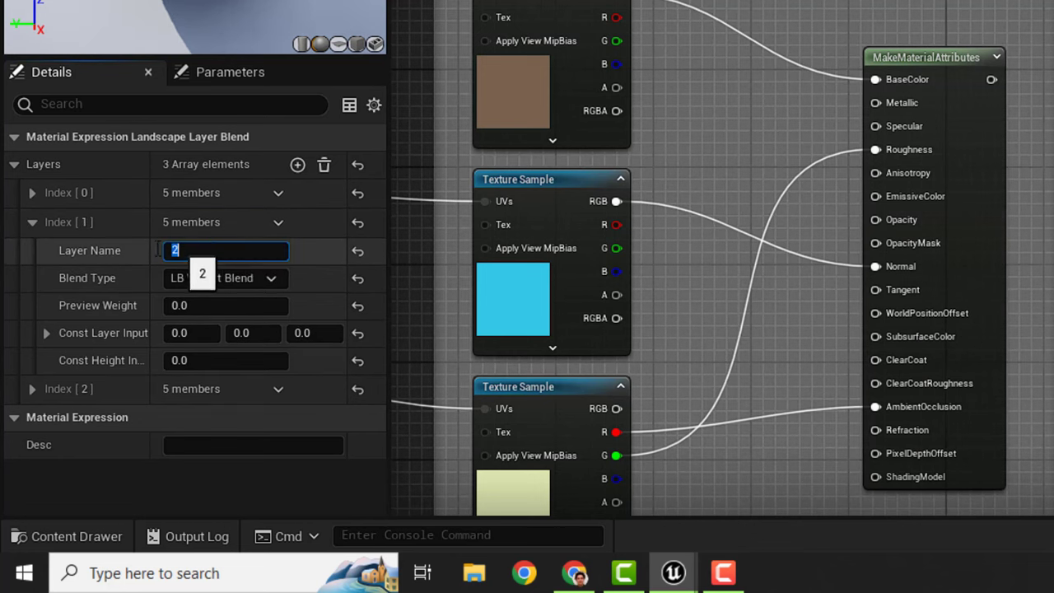
click(32, 222)
- Name the third layer of the Layer Blend node 3
click(32, 252)
click(204, 280)
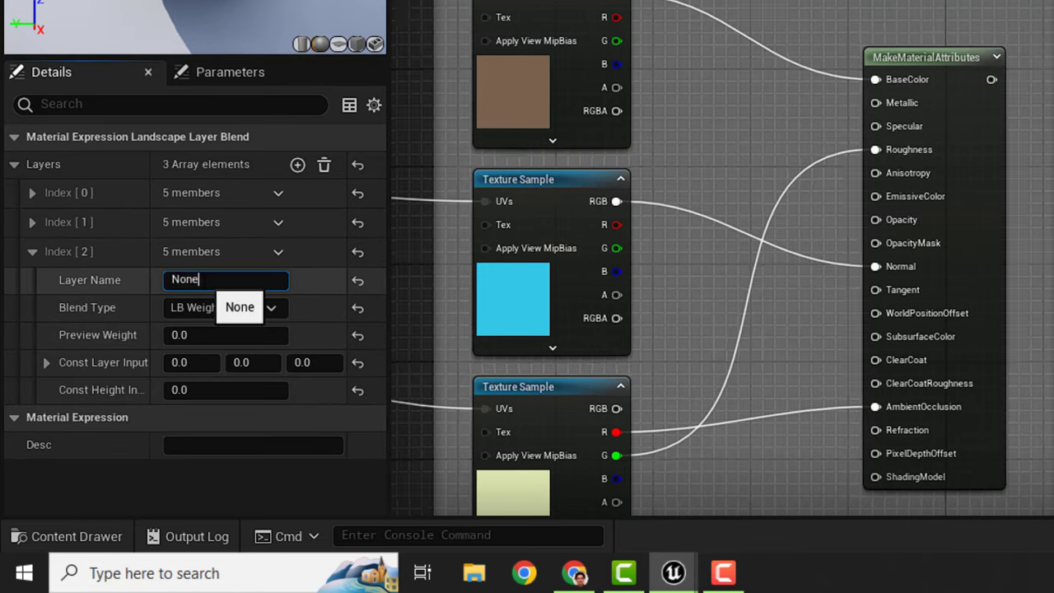
text(3)
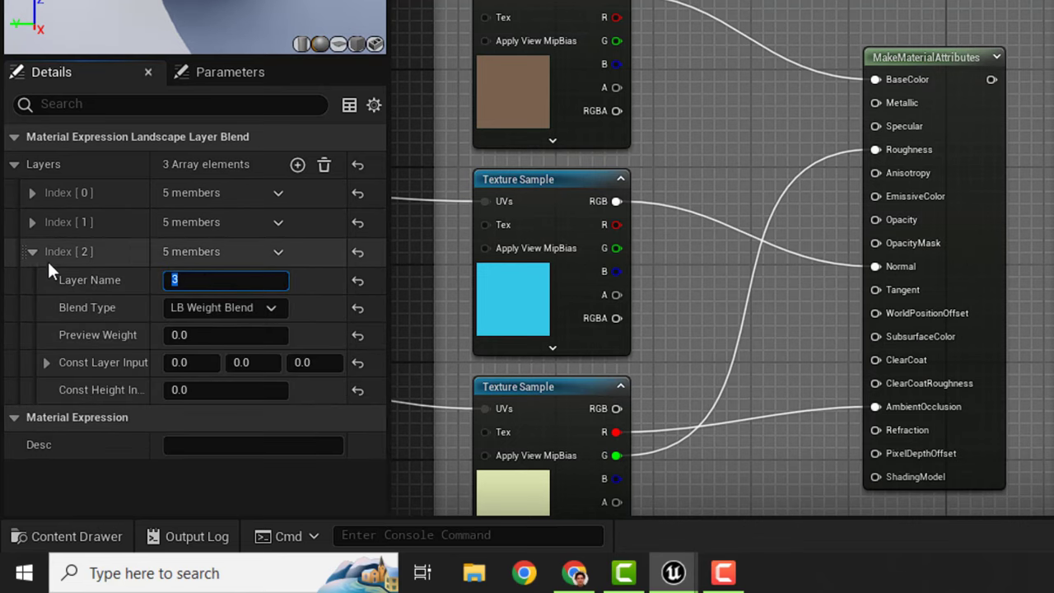
click(33, 252)
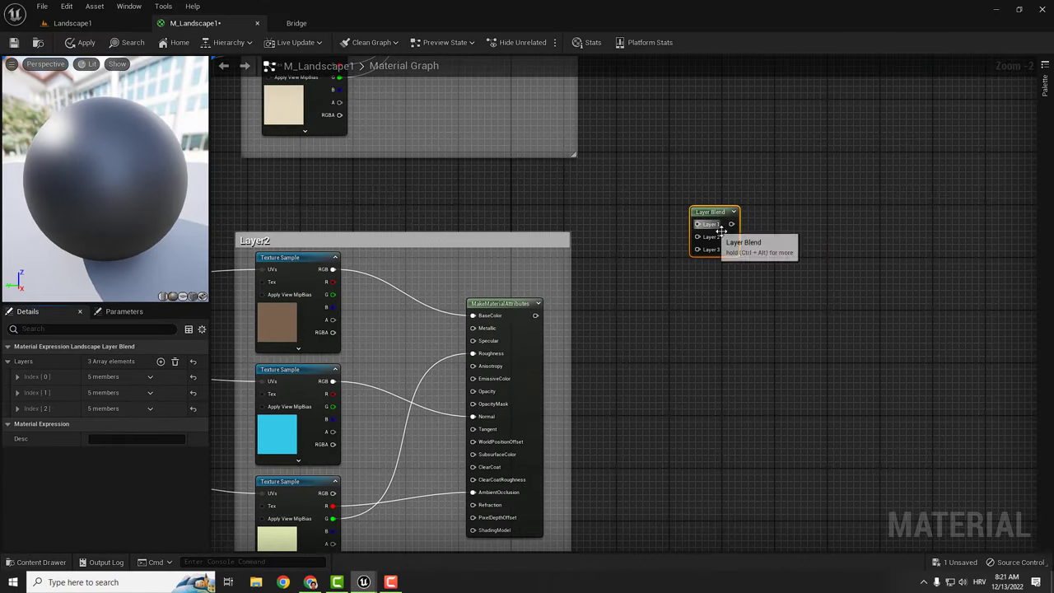
- Connect the three MakeMaterialAttributes outputs to the matching Layer 1, 2 and 3 inputs of Layer Blend, and move the M_Landscape1 result node beside it
right_drag(729, 142, 730, 411)
drag(771, 140, 881, 140)
drag(713, 481, 697, 144)
drag(543, 143, 699, 484)
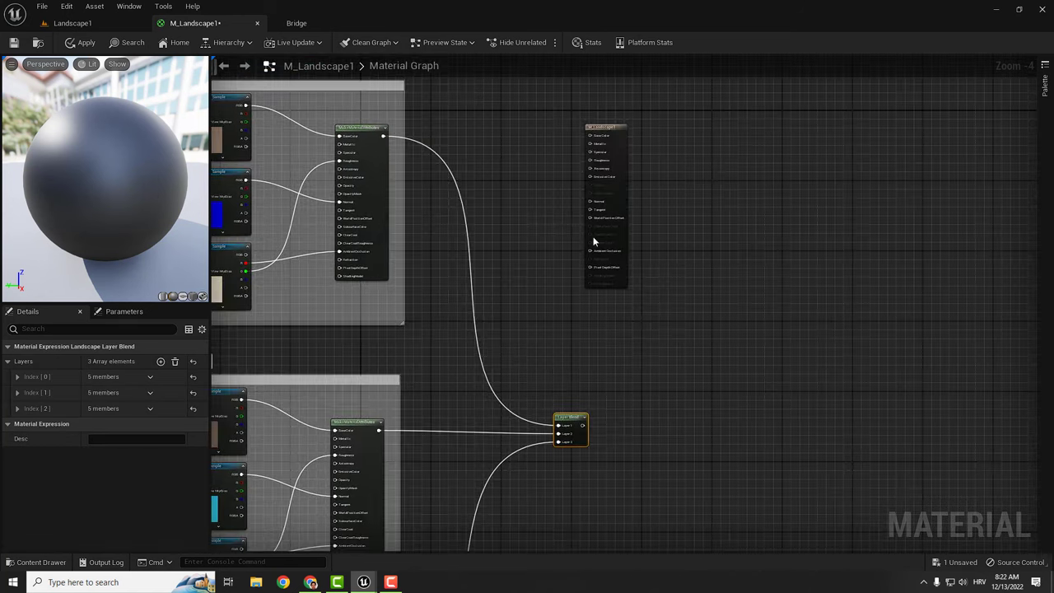
drag(601, 129, 720, 350)
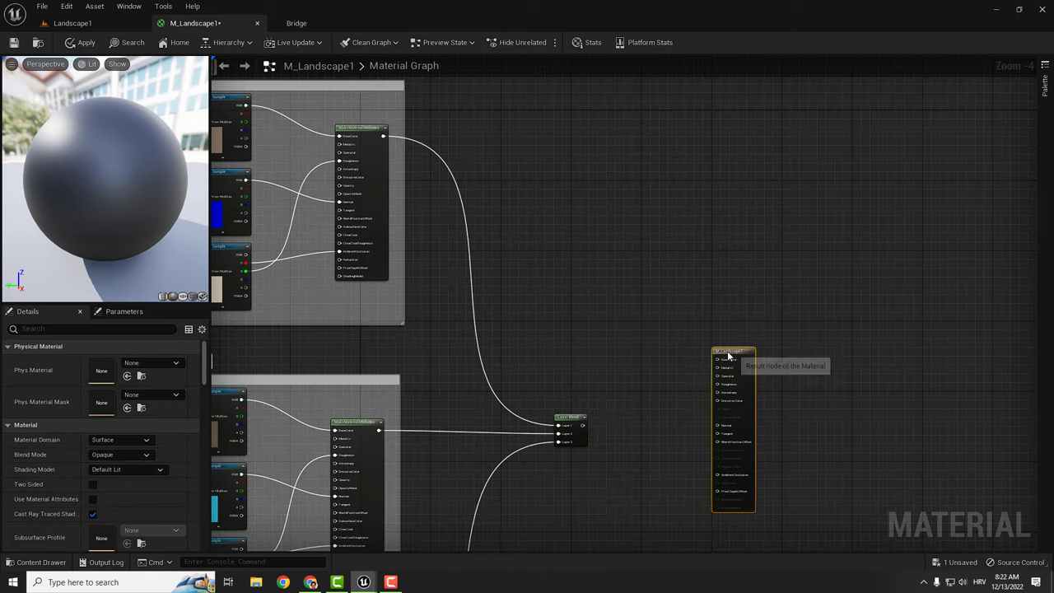
- Enable Use Material Attributes for M_Landscape1 and move its result node beside the Layer Blend node
click(642, 350)
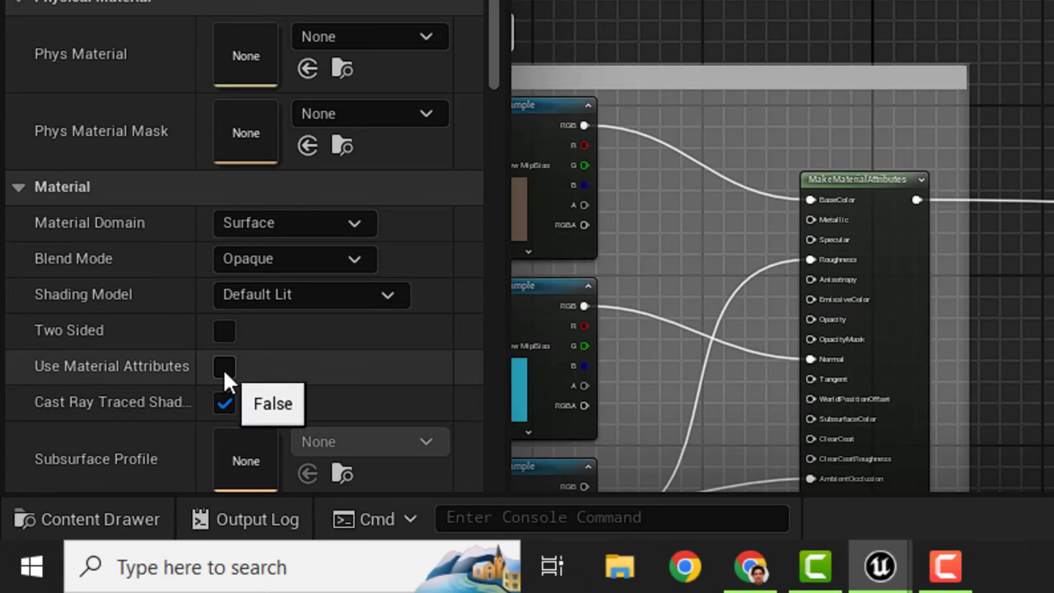
click(223, 368)
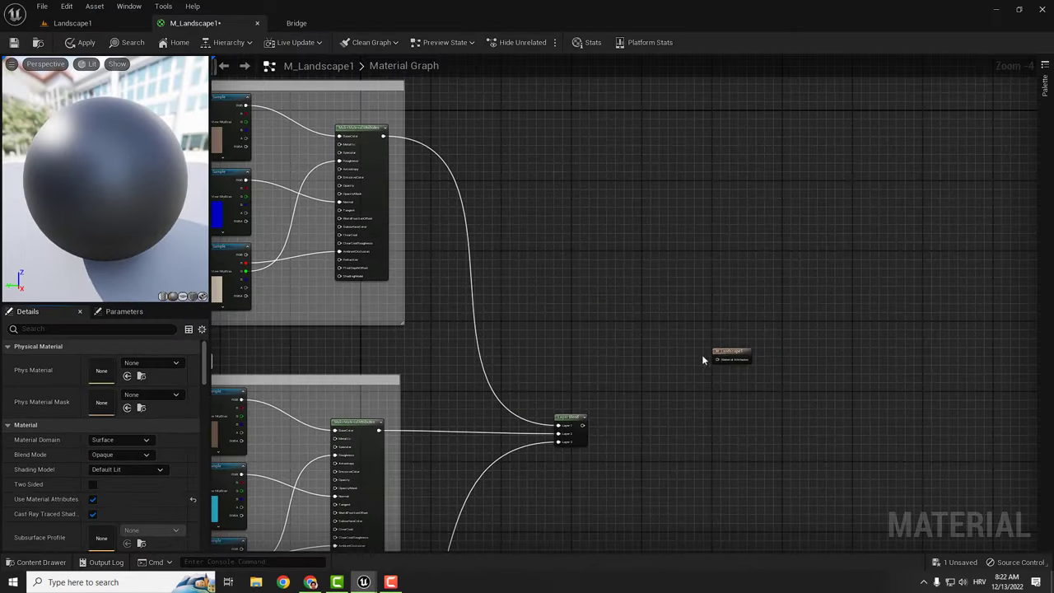
drag(718, 355, 659, 423)
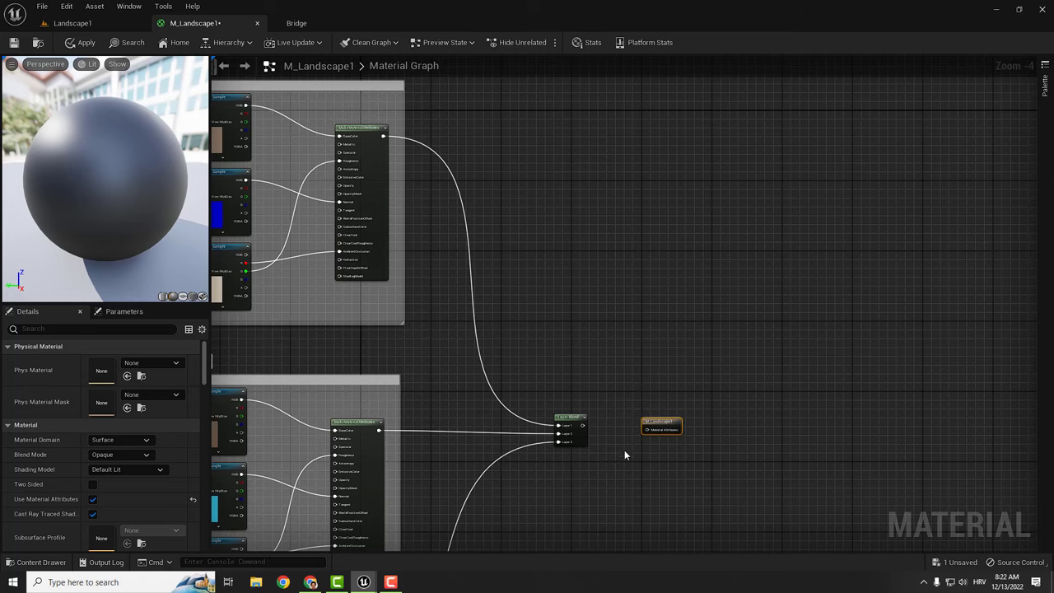
- Connect the Layer Blend output to the Material Attributes input of M_Landscape1, and apply and save the material
scroll(625, 450, up, 4)
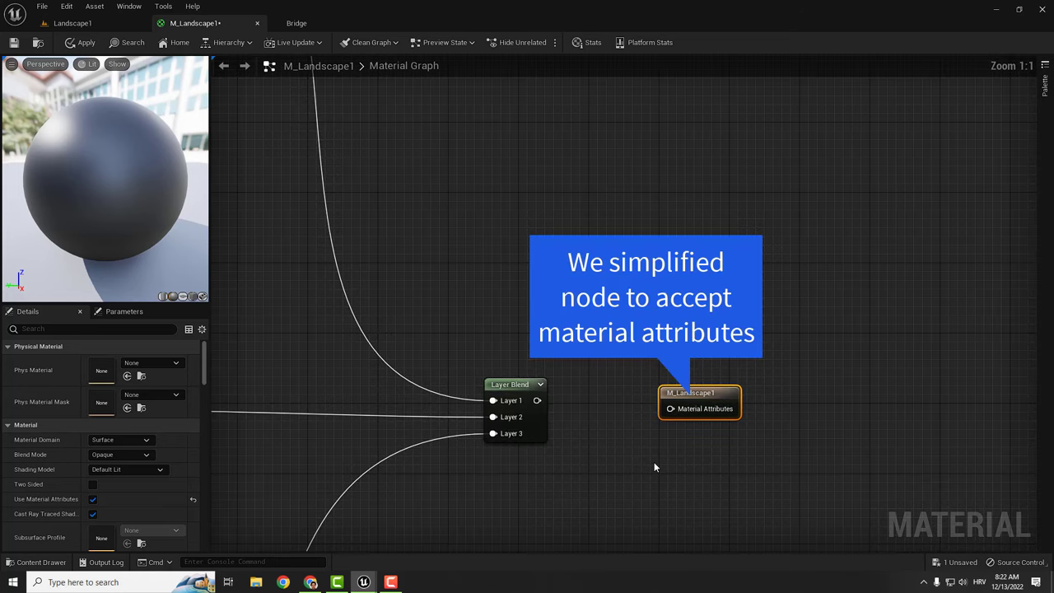
right_drag(654, 467, 650, 367)
drag(533, 300, 663, 314)
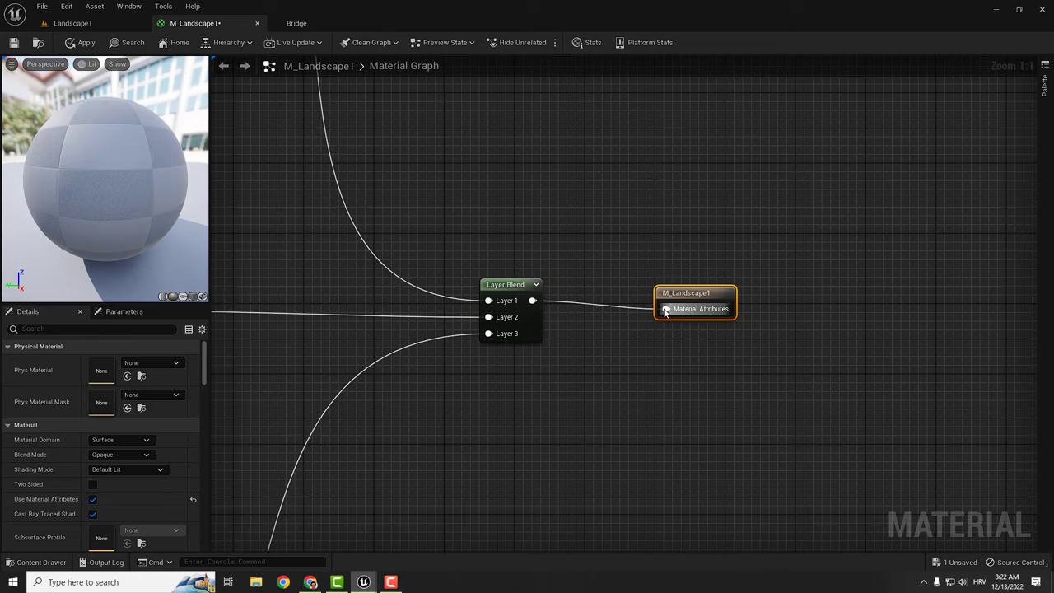
click(85, 44)
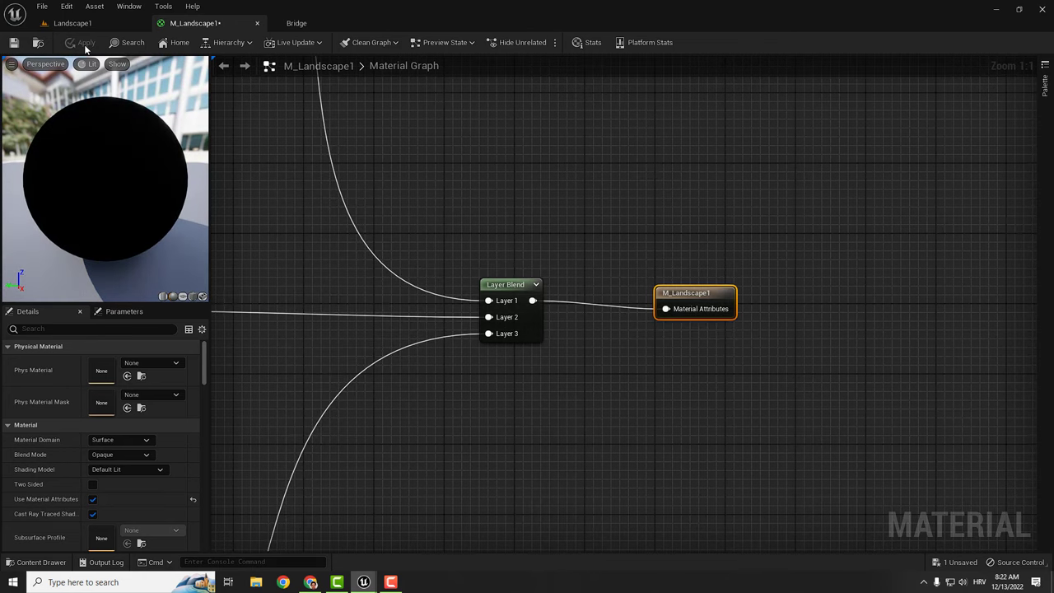
click(14, 42)
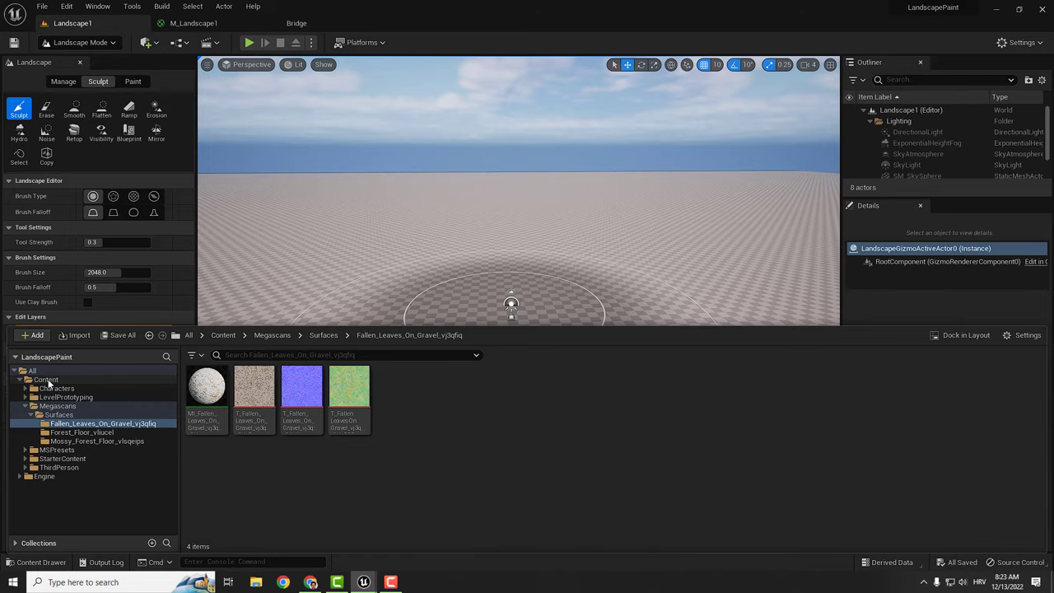
- Create a material instance from M_Landscape1 in the Content folder, keep its default name and save all assets
click(46, 379)
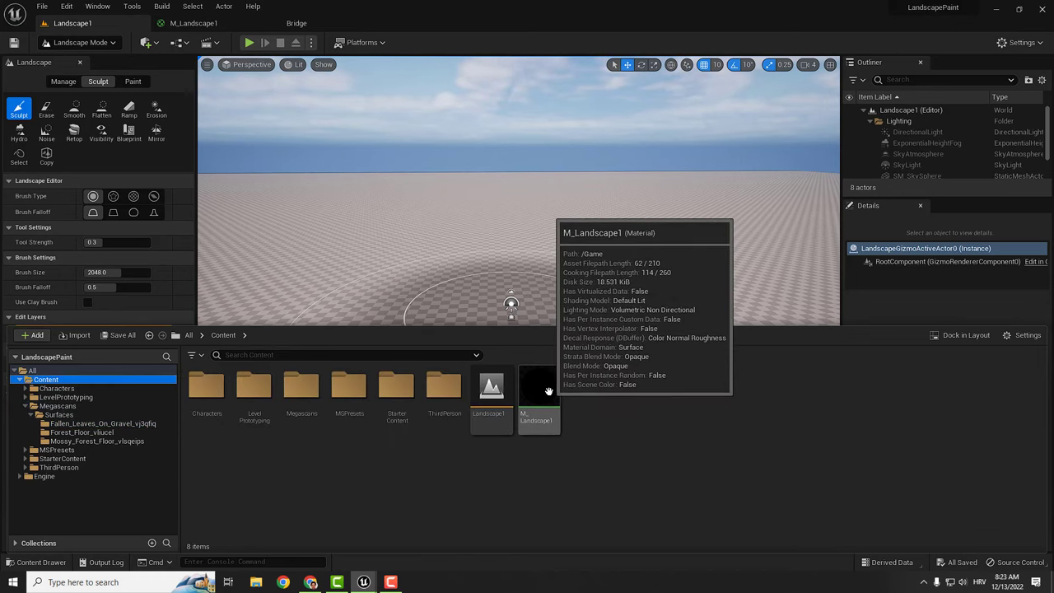
right_click(548, 391)
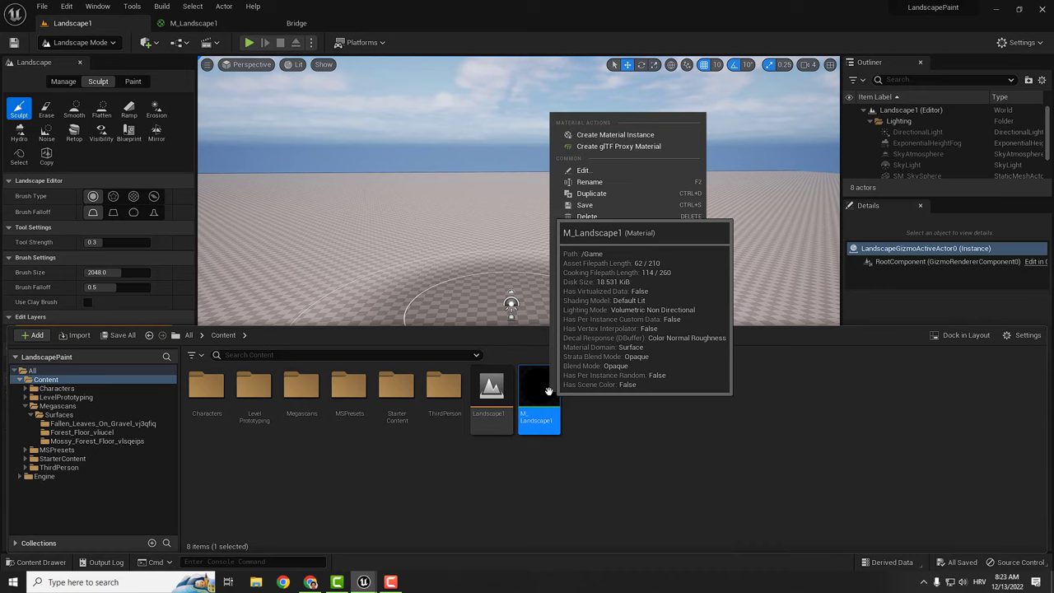
click(626, 135)
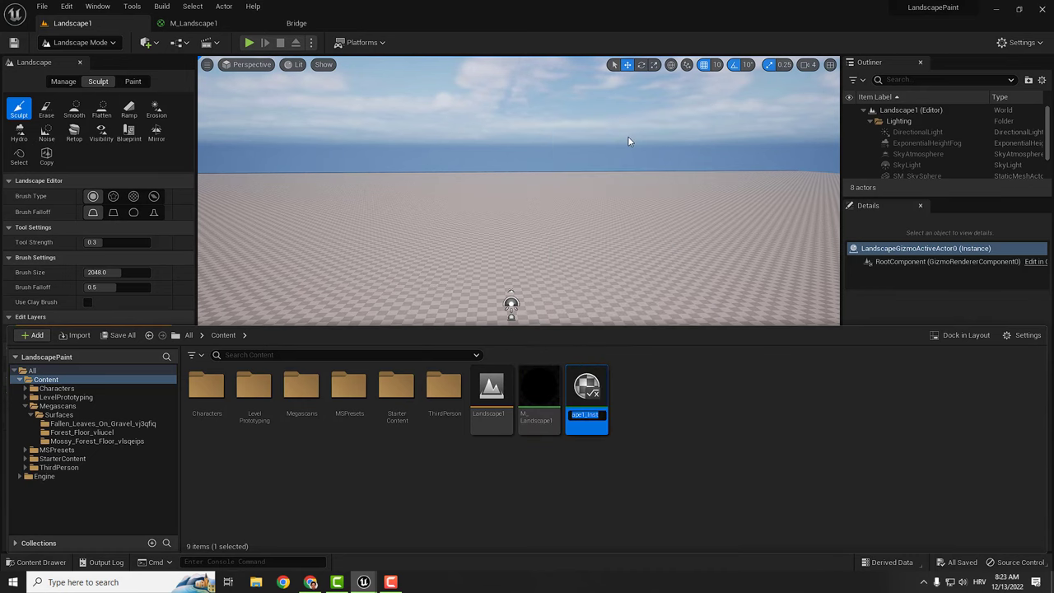
key(Return)
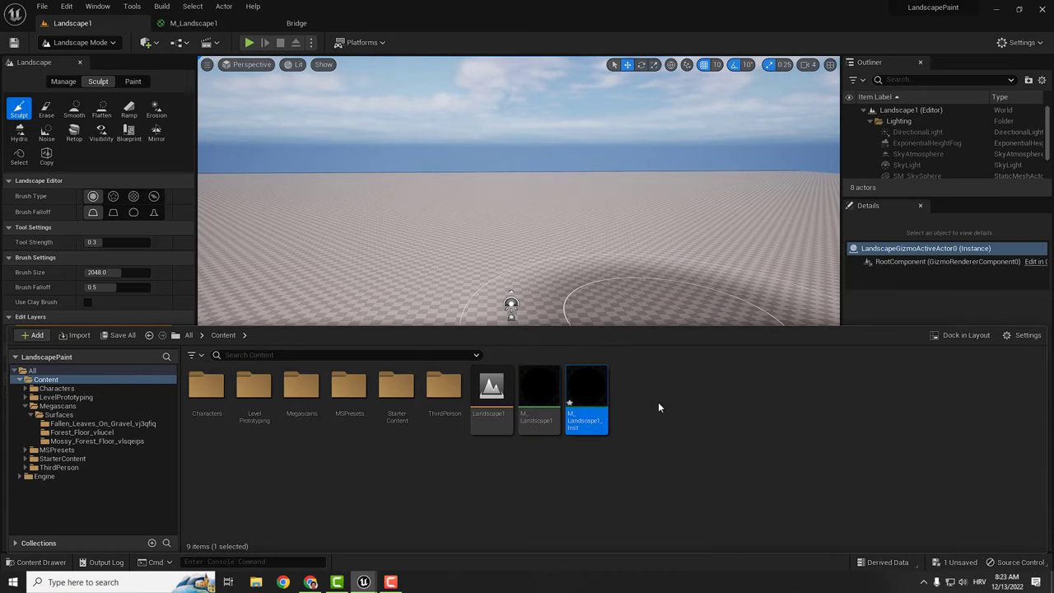
key(ctrl+shift+s)
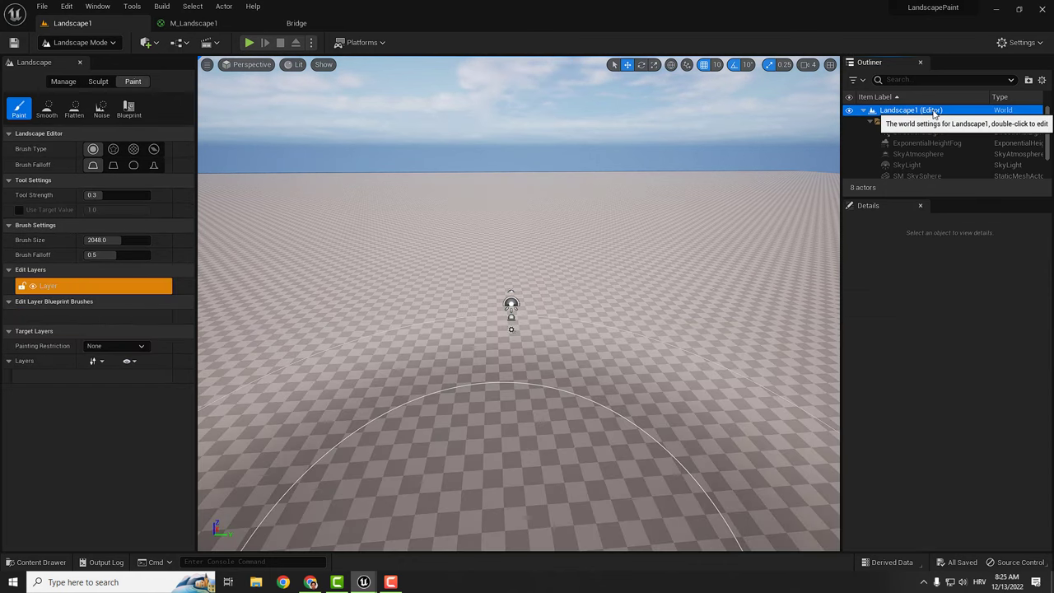
- Select the Landscape actor and assign M_Landscape1_Inst as its Landscape Material
click(929, 110)
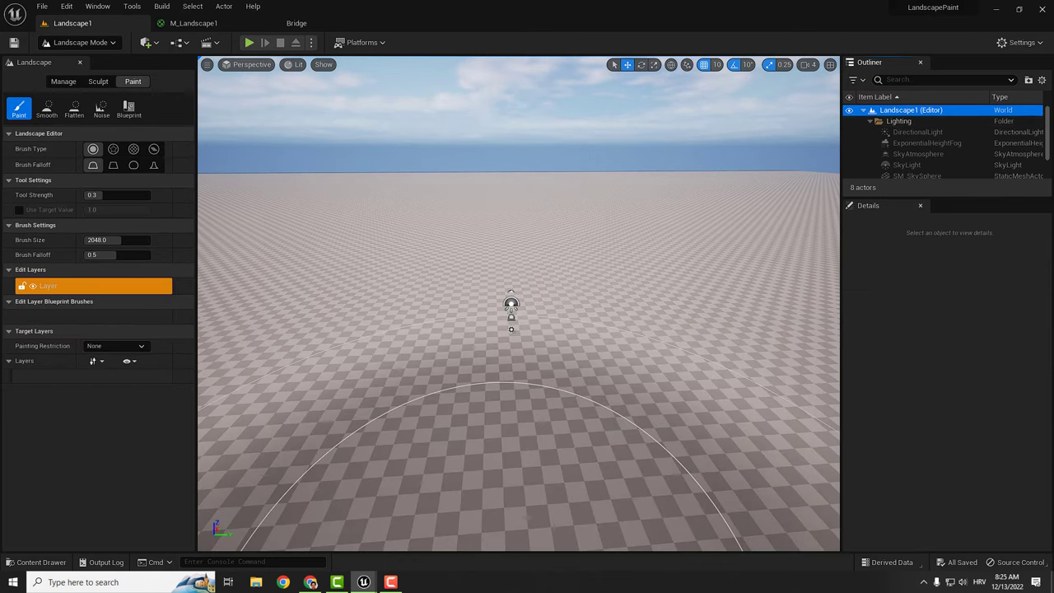
scroll(951, 165, down, 2)
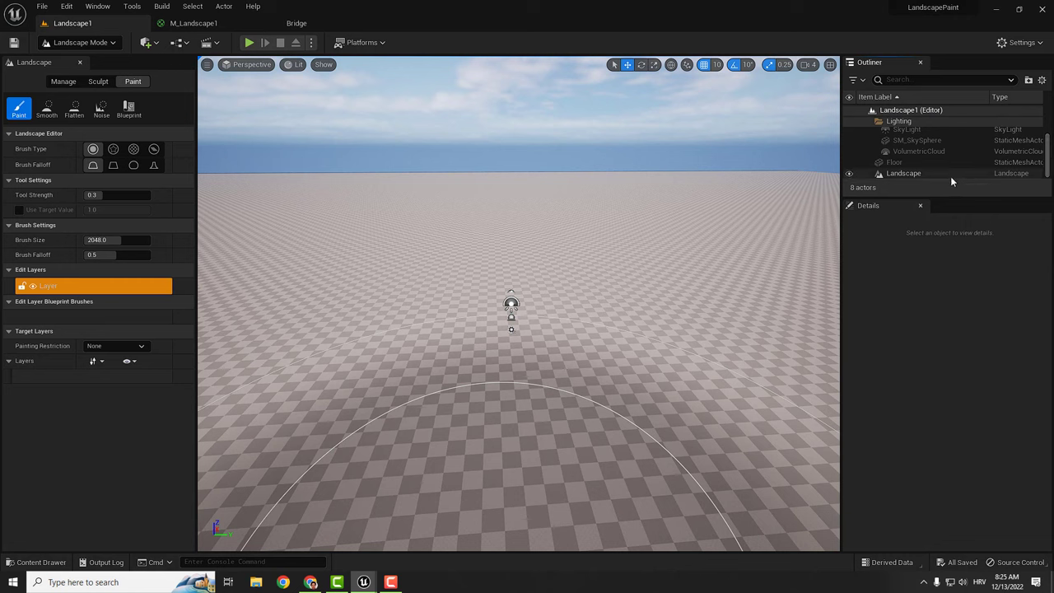
click(906, 175)
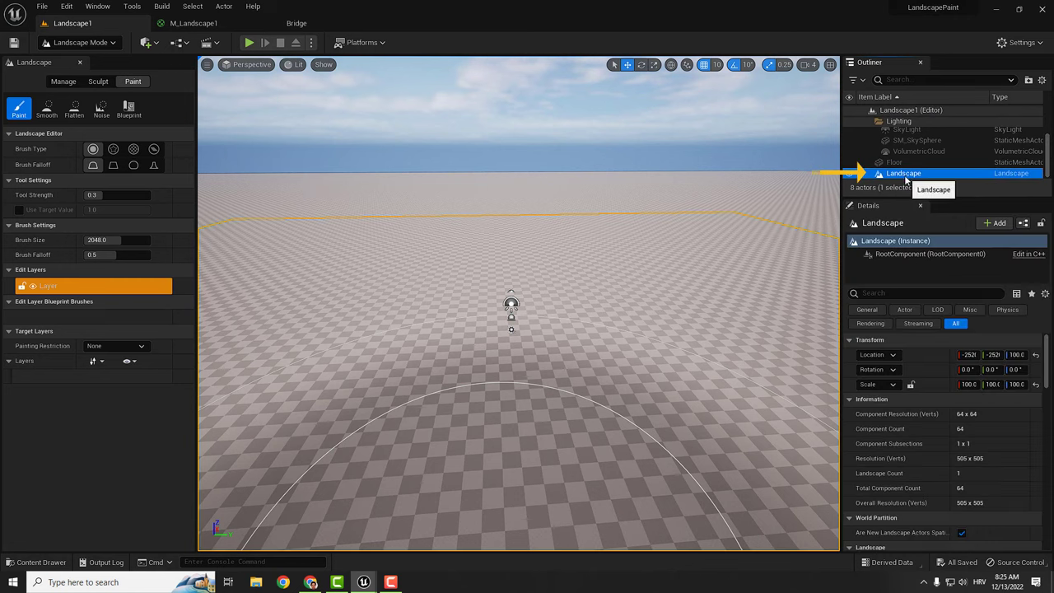
click(1047, 362)
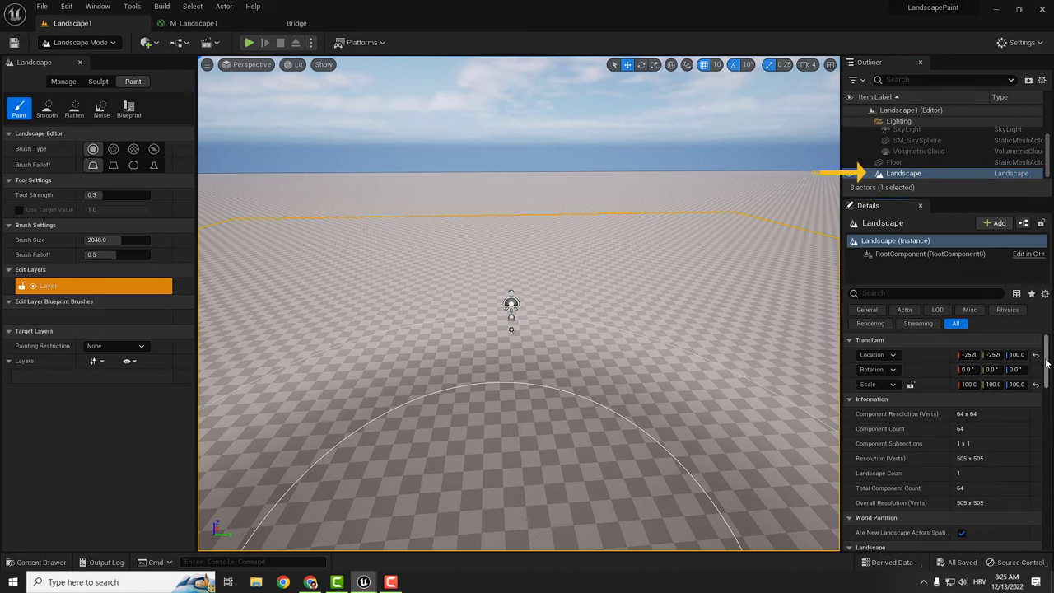
drag(1047, 363, 1046, 404)
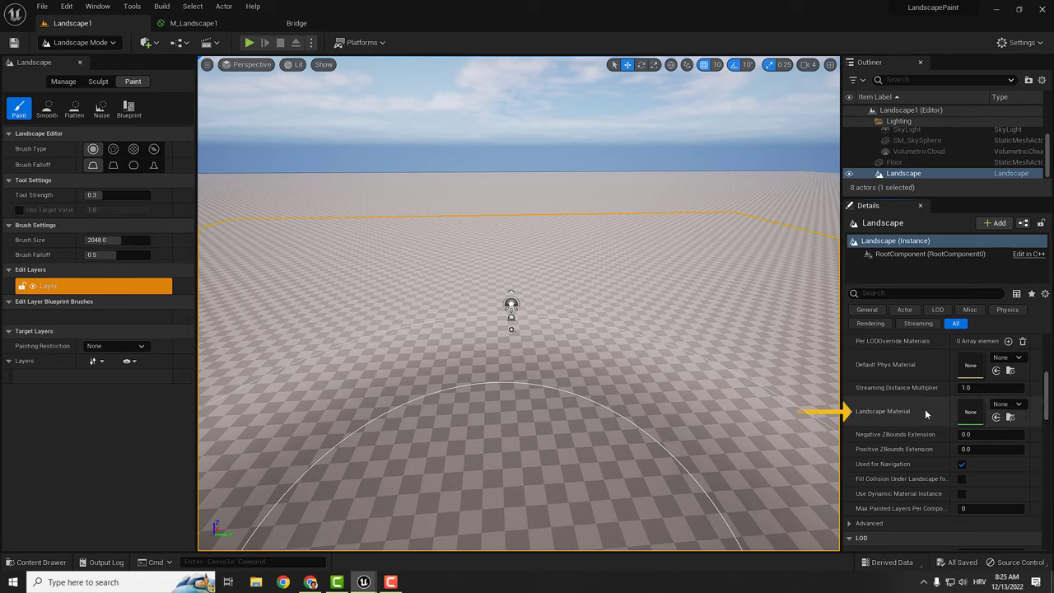
click(1008, 405)
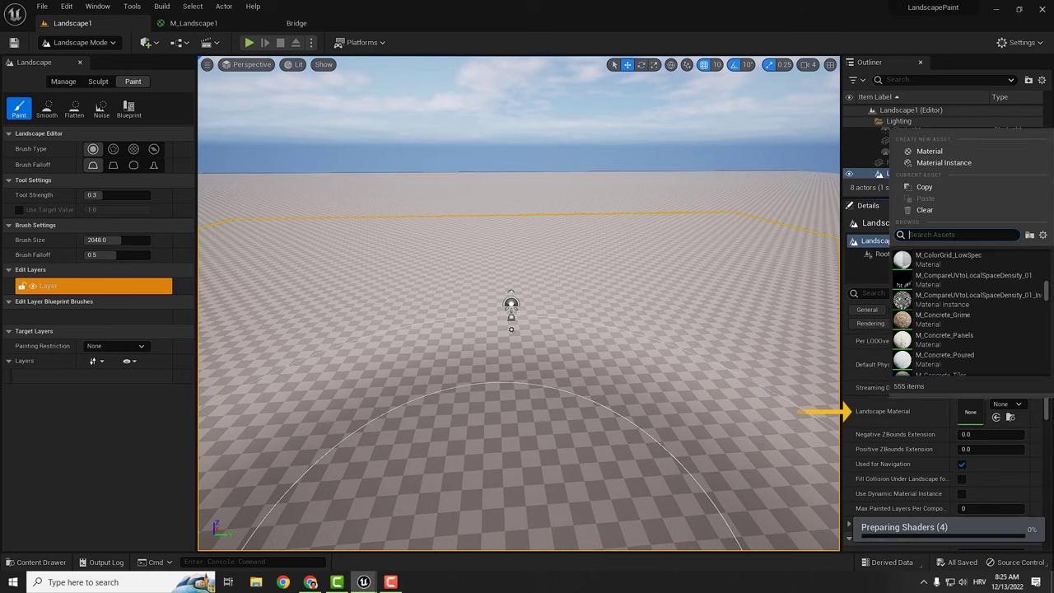
text(M_)
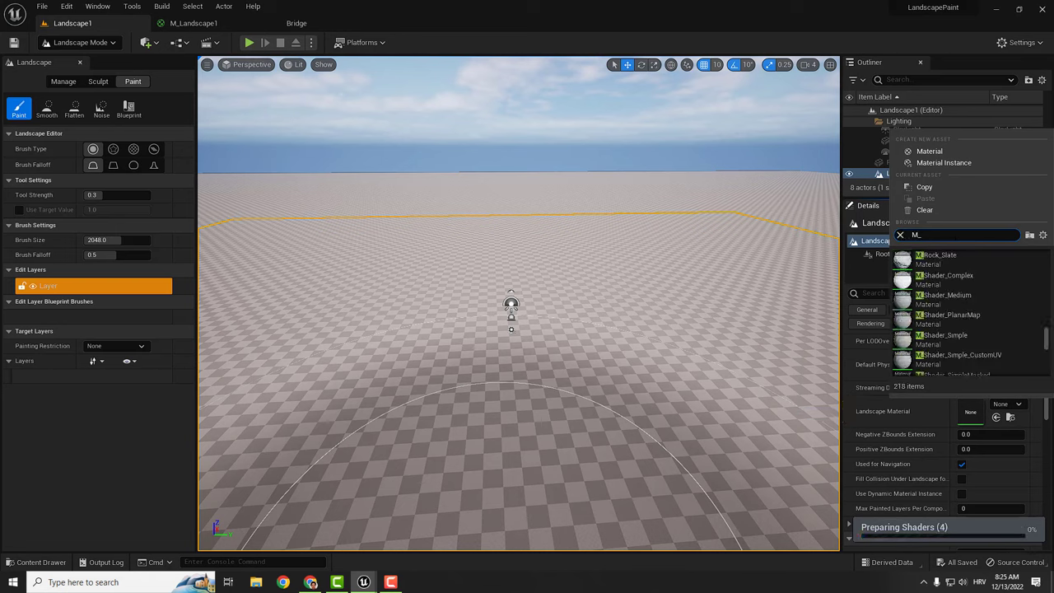
text(lands)
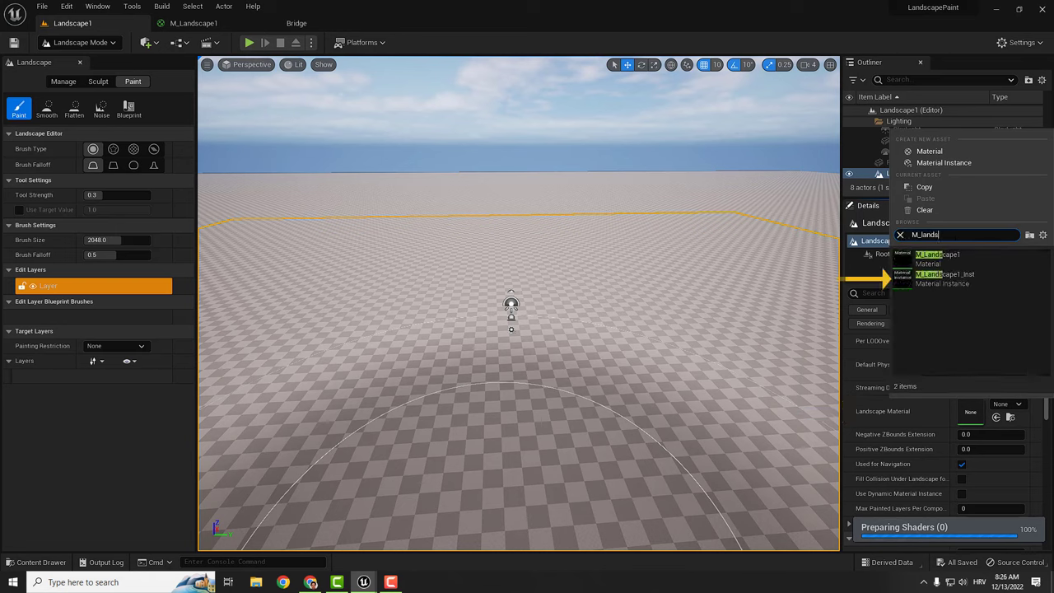
click(947, 278)
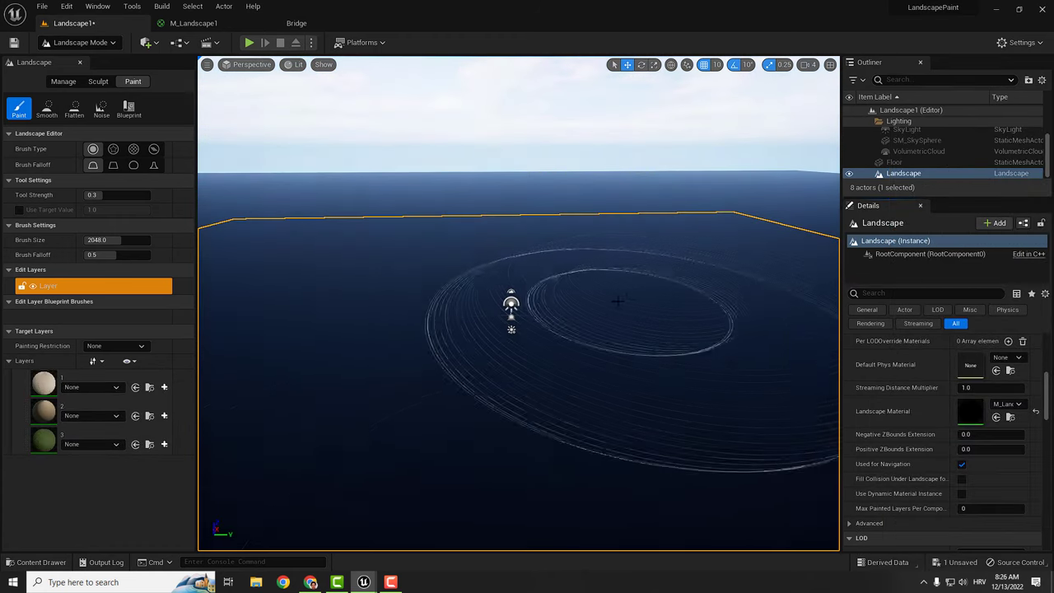
- Create a layer info object for each of the target layers 1, 2 and 3, saving them in the Landscape1_sharedassets folder
mouse_move(609, 304)
right_down()
mouse_move(683, 284)
mouse_move(601, 268)
mouse_move(696, 263)
mouse_move(643, 266)
right_up()
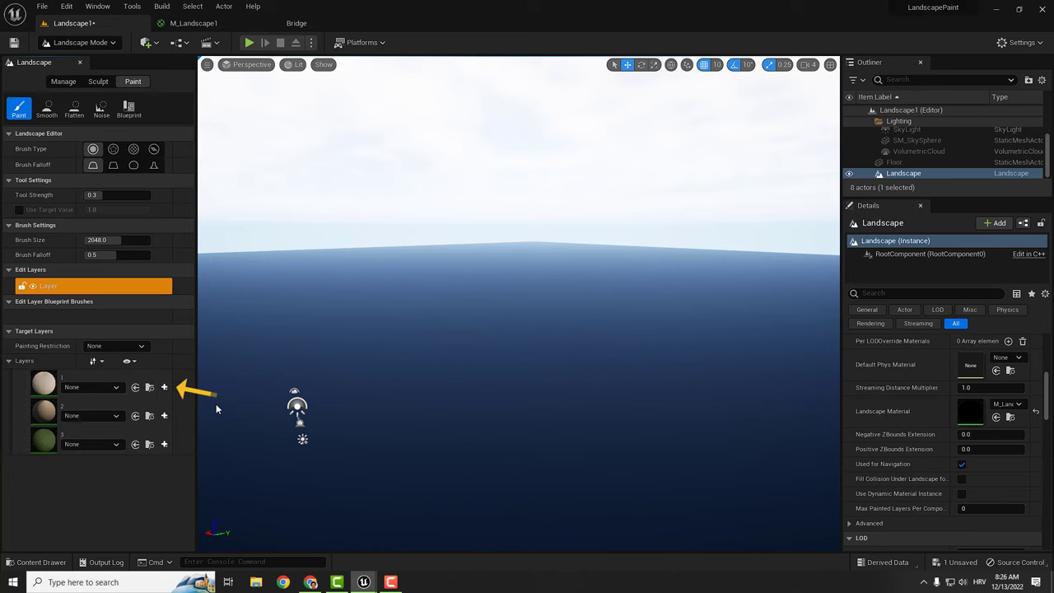
click(164, 387)
click(568, 405)
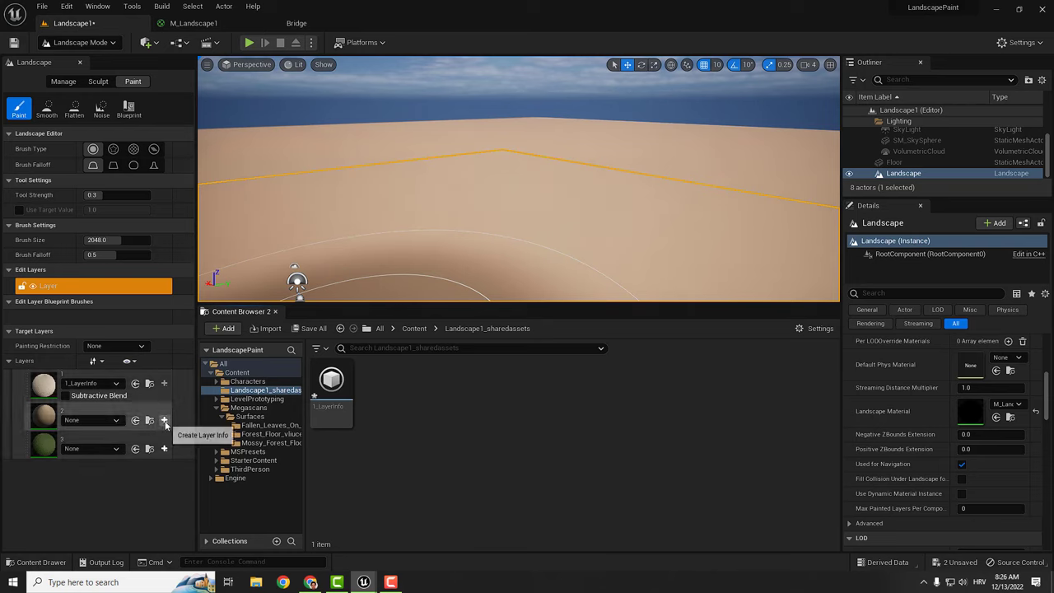
click(165, 423)
click(191, 436)
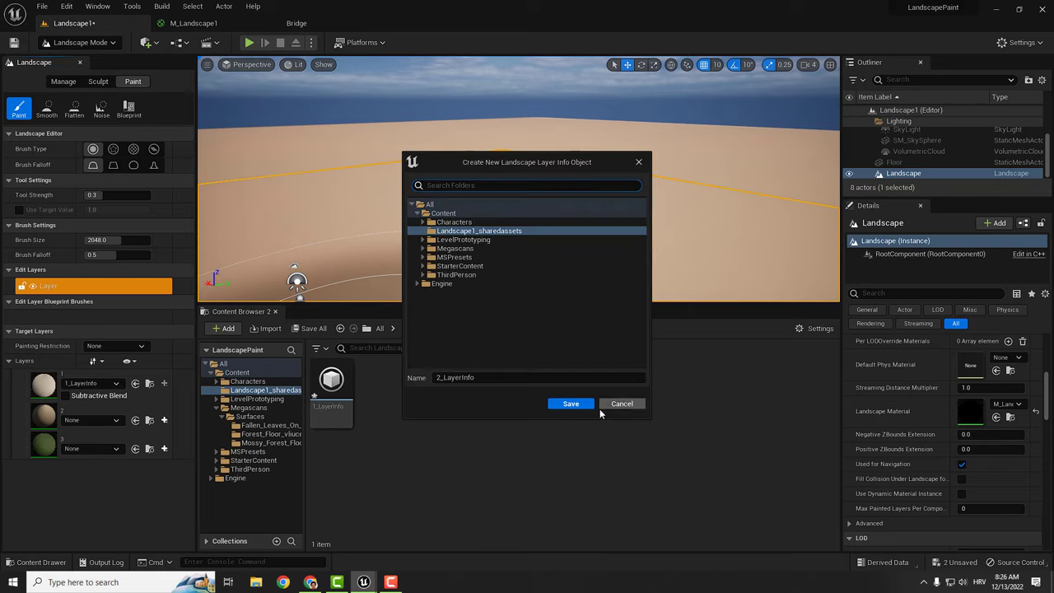
click(570, 403)
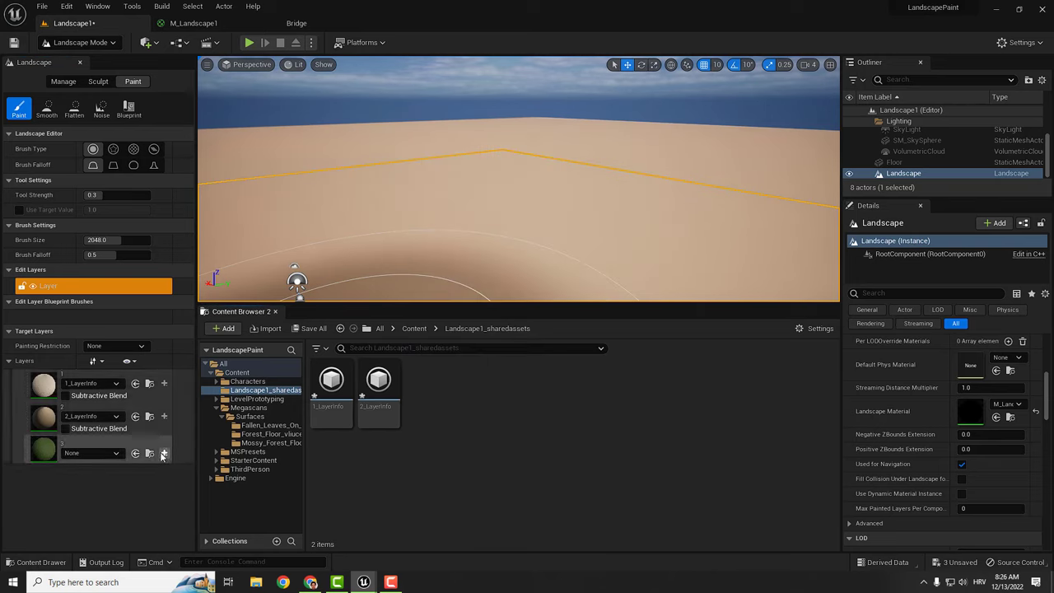
click(163, 454)
click(176, 468)
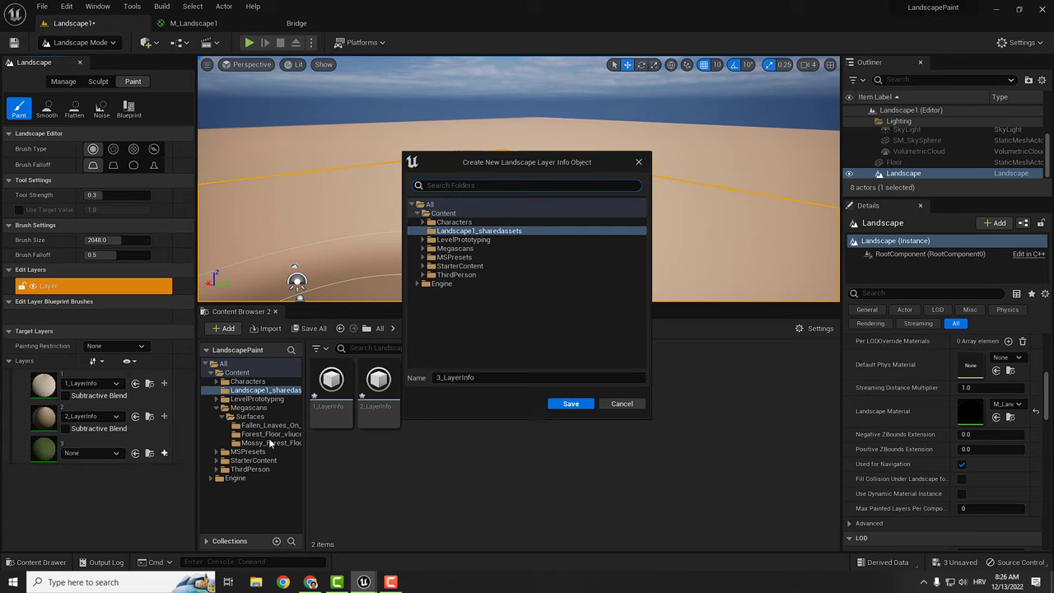
click(550, 405)
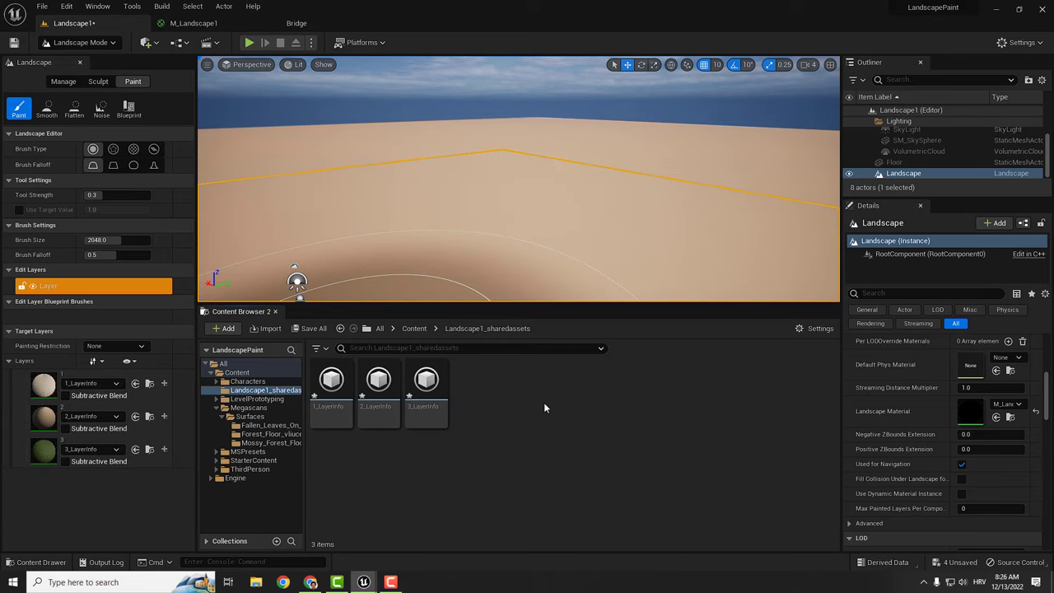
- Paint target layer 3 onto a patch of the landscape near its middle
click(74, 454)
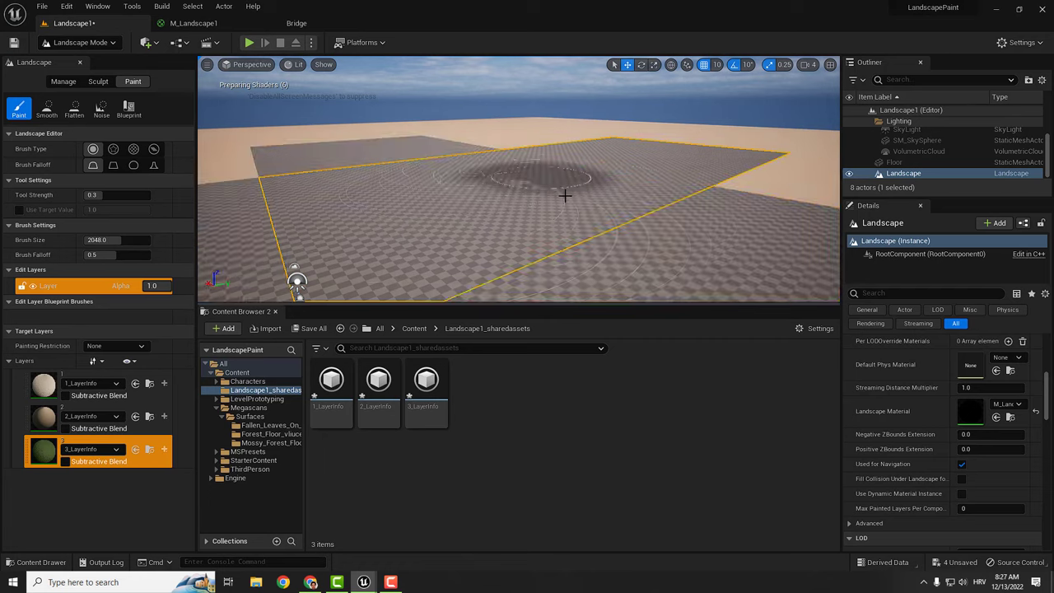
mouse_move(565, 195)
mouse_down()
mouse_move(593, 193)
mouse_move(517, 200)
mouse_up()
mouse_move(517, 200)
right_down()
mouse_move(478, 231)
mouse_move(494, 218)
right_up()
drag(564, 194, 559, 196)
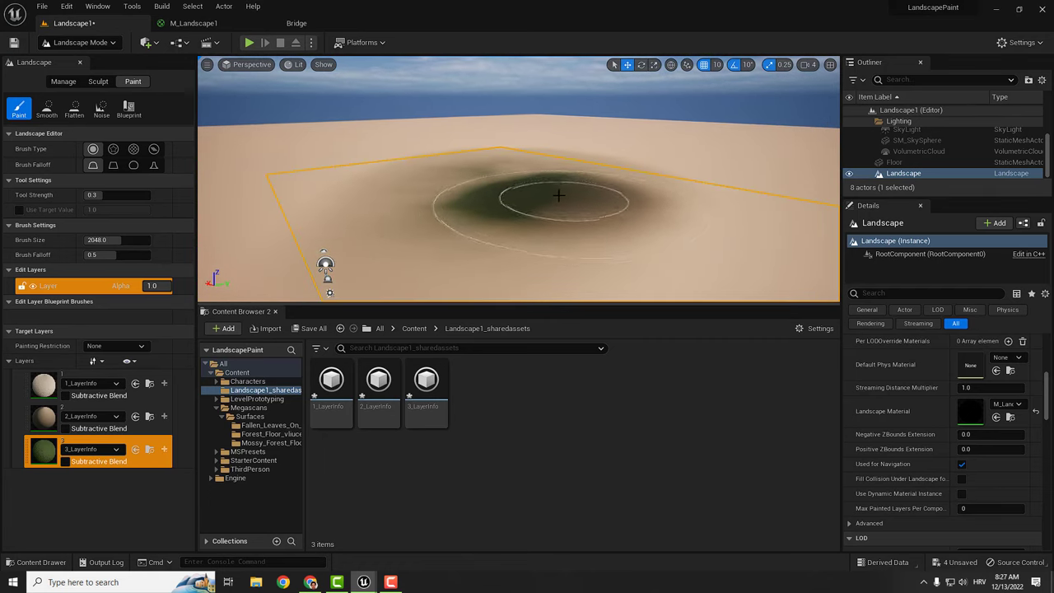
- Play the level from the painted patch, walk the character around to inspect the ground, and stop the play session
right_click(537, 195)
click(575, 480)
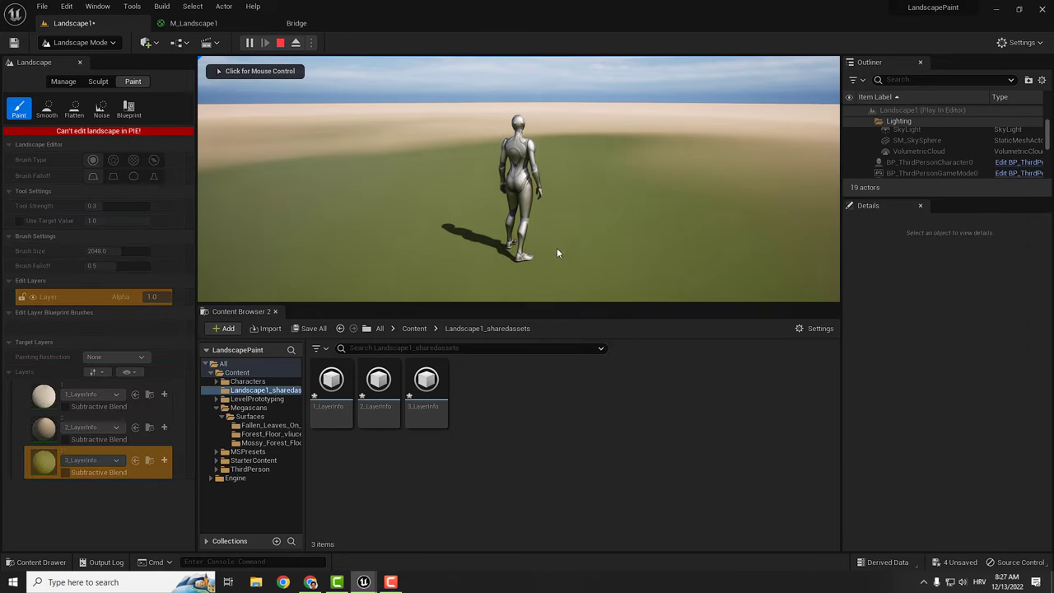
click(216, 71)
key(w)
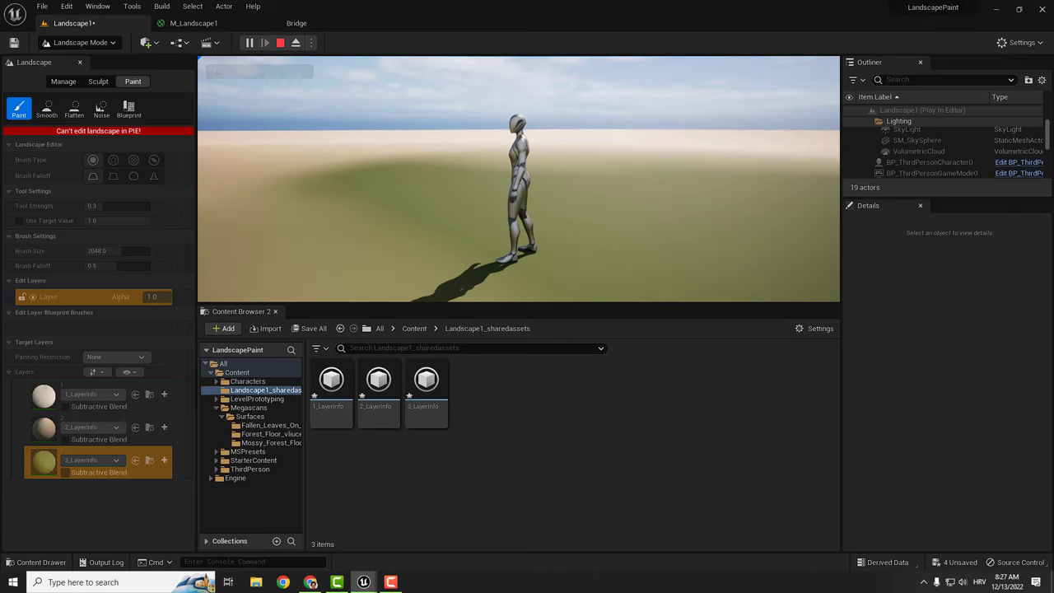
key(Escape)
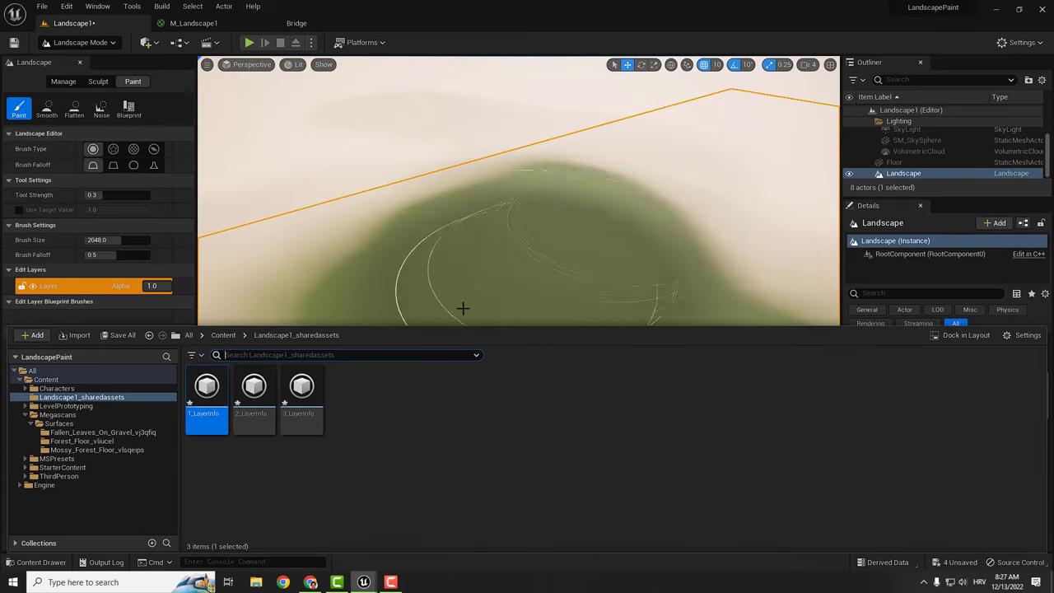
- Open the M_Landscape1_Inst material instance from the Content folder and move its editor window away from the painted area
click(46, 380)
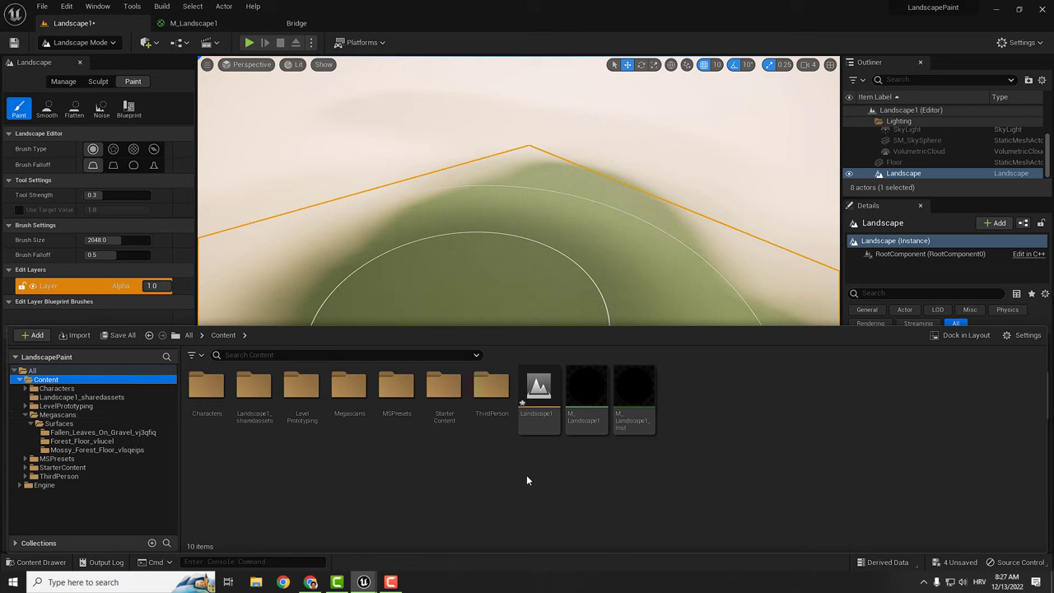
double_click(634, 385)
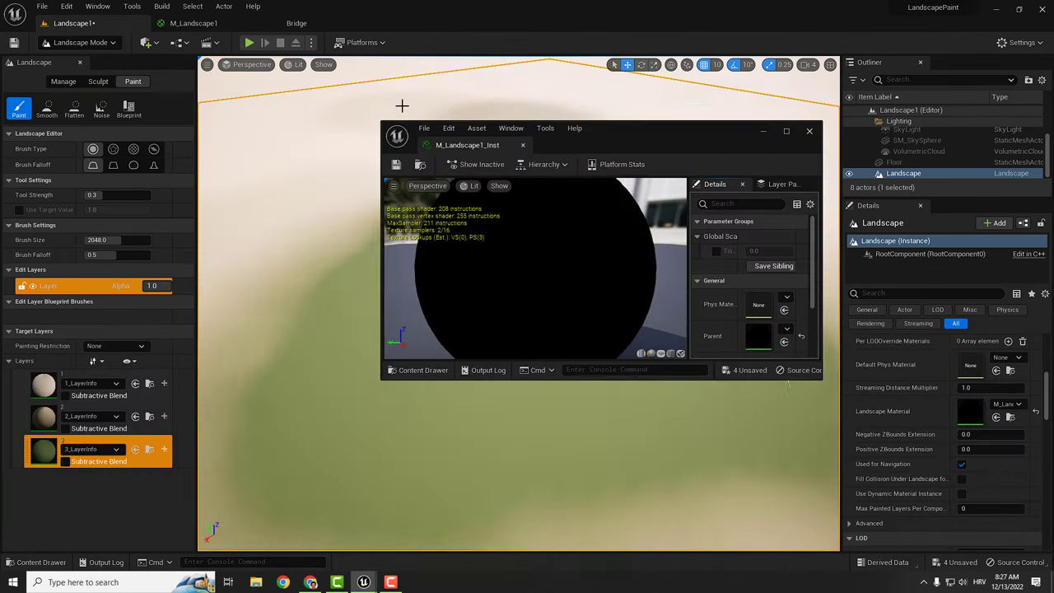
drag(628, 141, 792, 115)
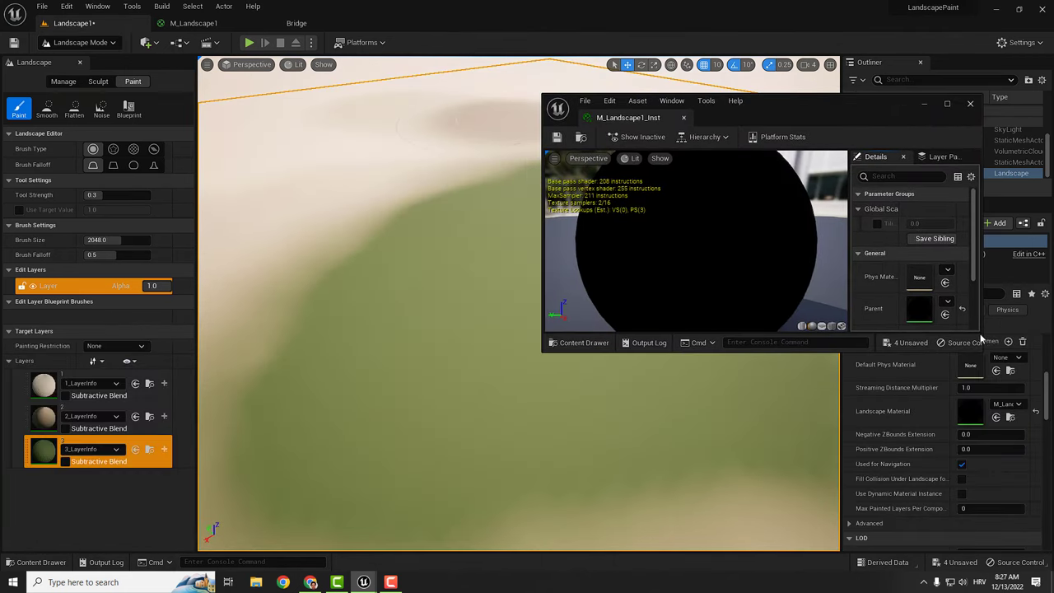
- Enable the Tiling override in the material instance, set it to 0.5, and move the window clear of the painted ground
drag(892, 112, 700, 111)
drag(569, 343, 568, 504)
drag(788, 404, 856, 404)
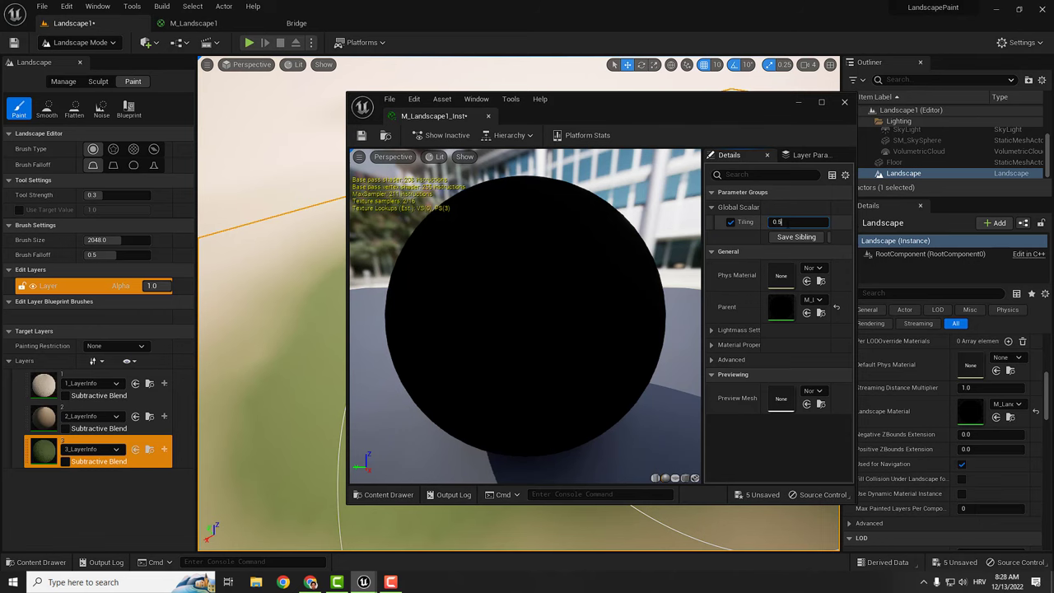
key(Return)
drag(708, 107, 886, 107)
- Play the level from the painted patch to inspect the retiled ground around the character, and stop the play session
right_drag(445, 234, 442, 233)
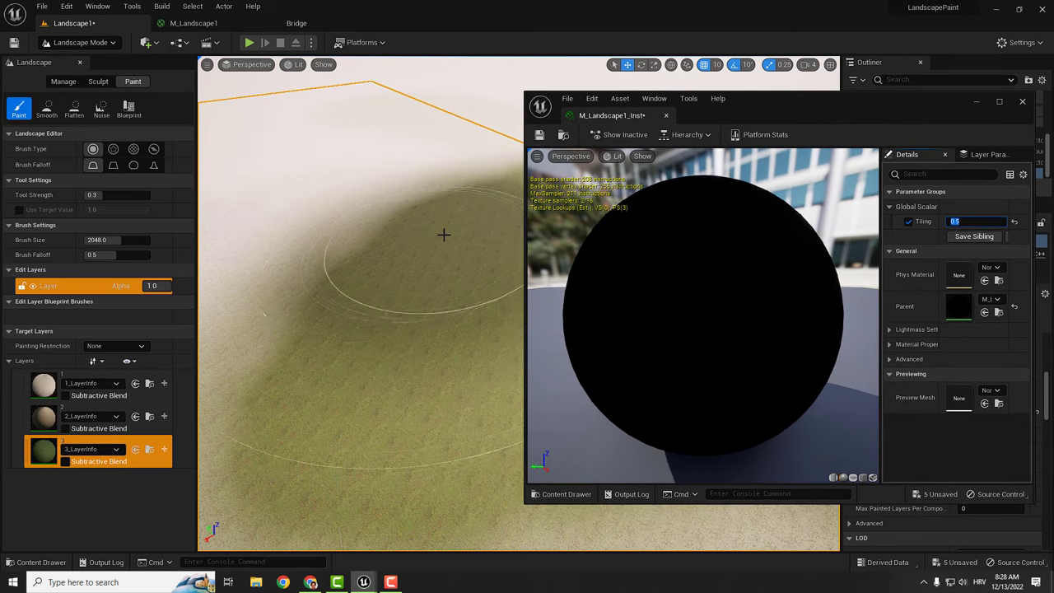
right_click(399, 272)
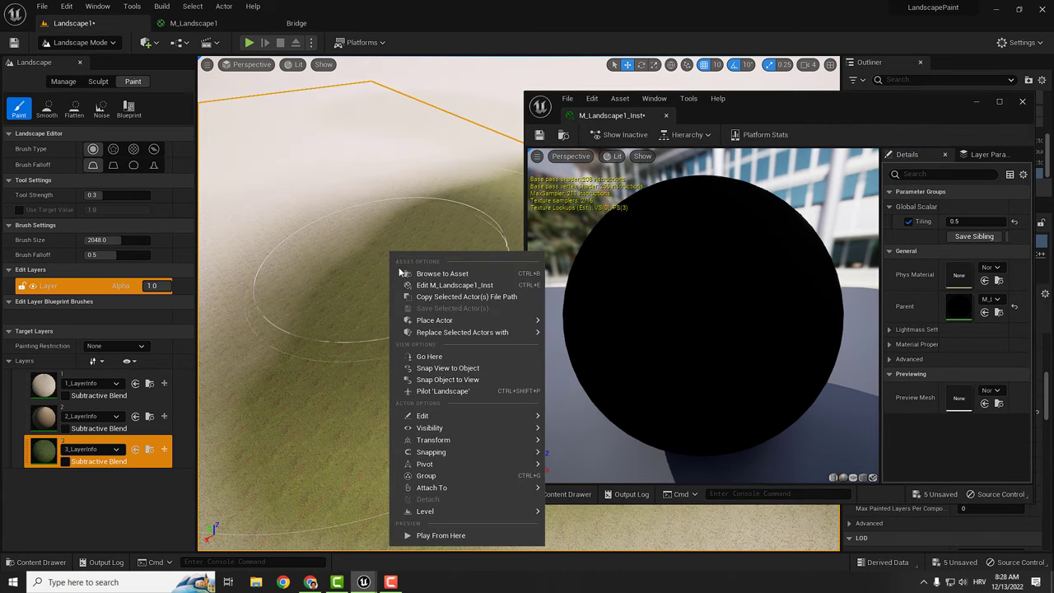
click(426, 534)
click(426, 534)
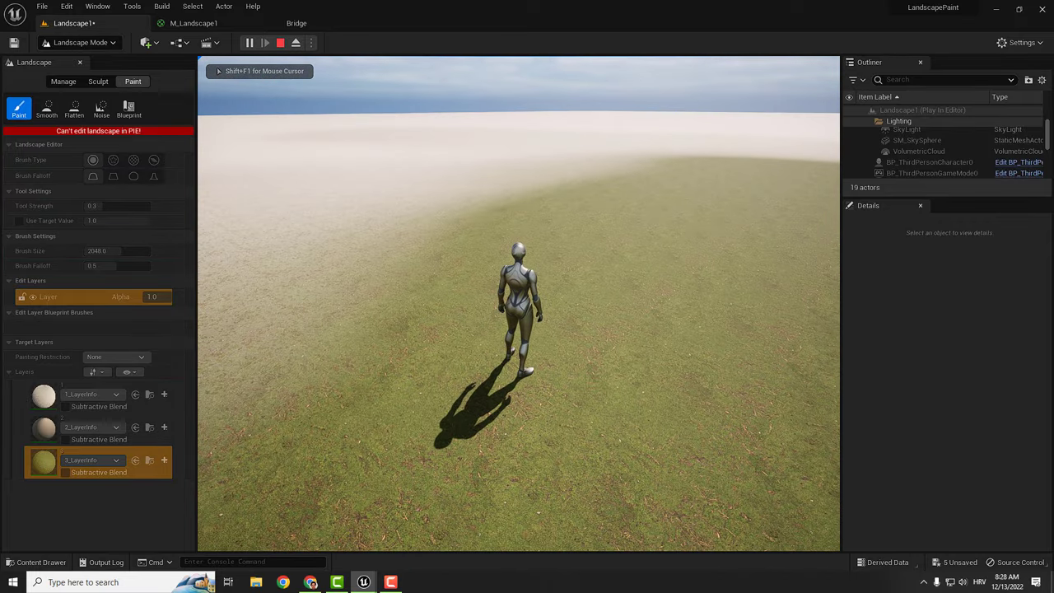
key(Escape)
- Reduce the brush size to about 494 and paint target layer 2 along the edge of the green patch
mouse_move(579, 242)
mouse_down()
mouse_move(428, 186)
mouse_move(527, 247)
mouse_up()
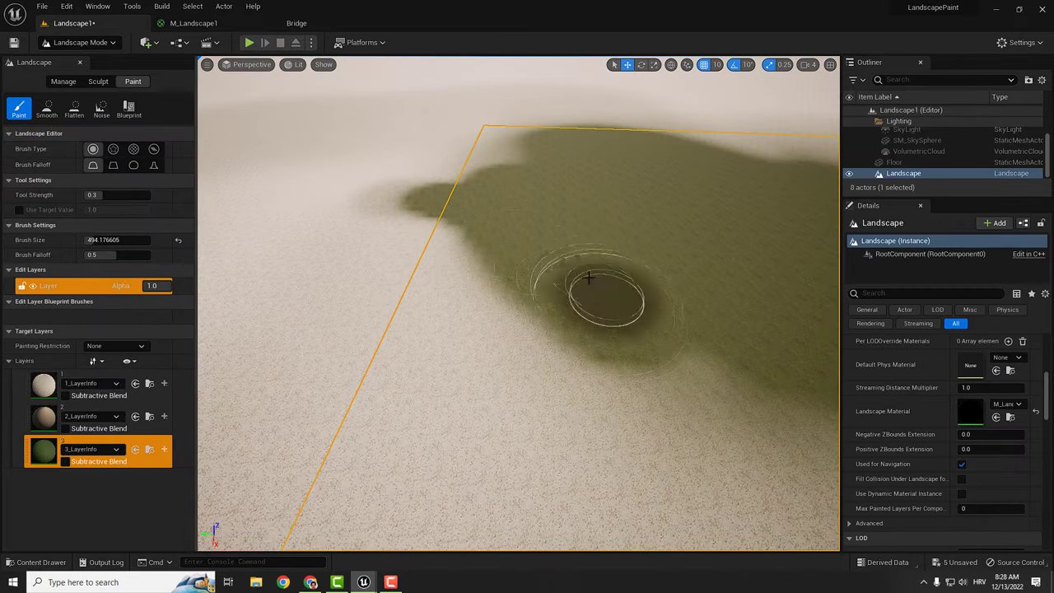
click(91, 418)
mouse_move(444, 280)
mouse_down()
mouse_move(471, 306)
mouse_move(636, 371)
mouse_move(440, 195)
mouse_move(508, 145)
mouse_move(631, 182)
mouse_move(593, 297)
mouse_up()
- Play the level, run the character across the painted layers to check how they blend, and stop the play session
key(alt+p)
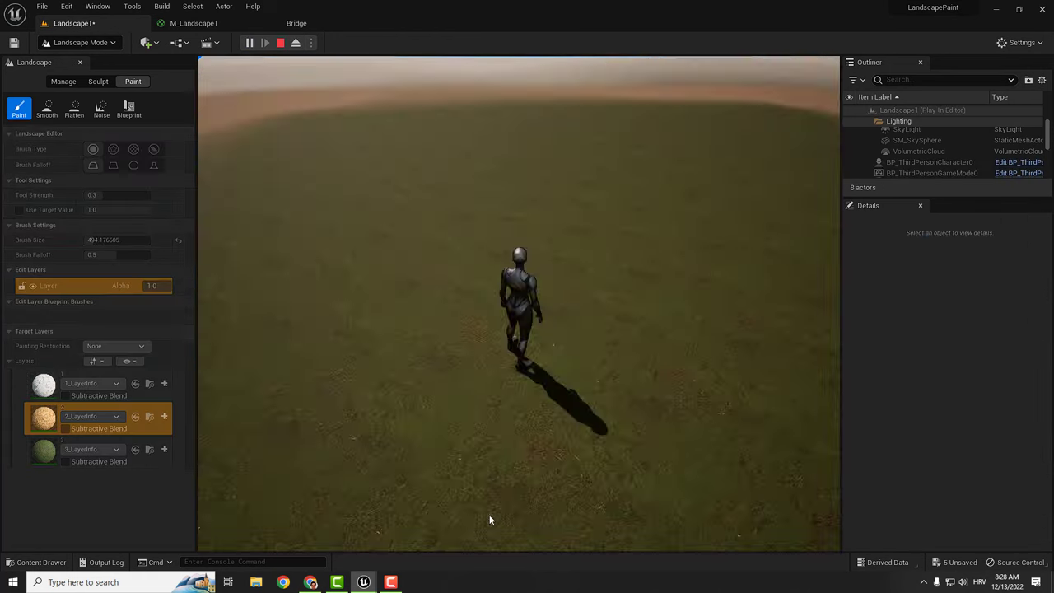
key(w)
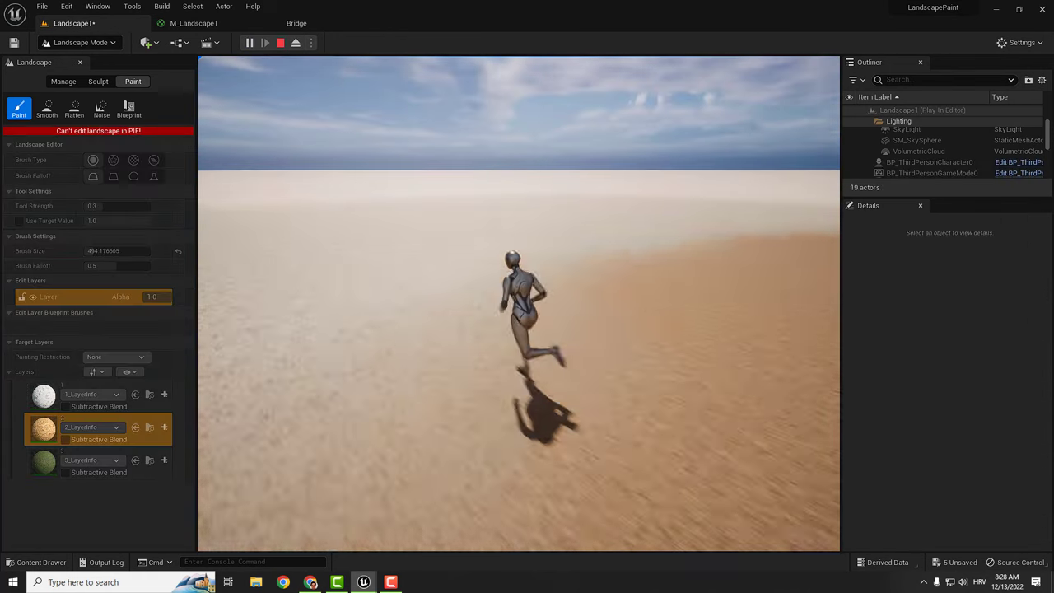
key(Escape)
- Return to the M_Landscape1_Inst editor, set Tiling to 0.3, and minimize the window
right_drag(377, 255, 396, 257)
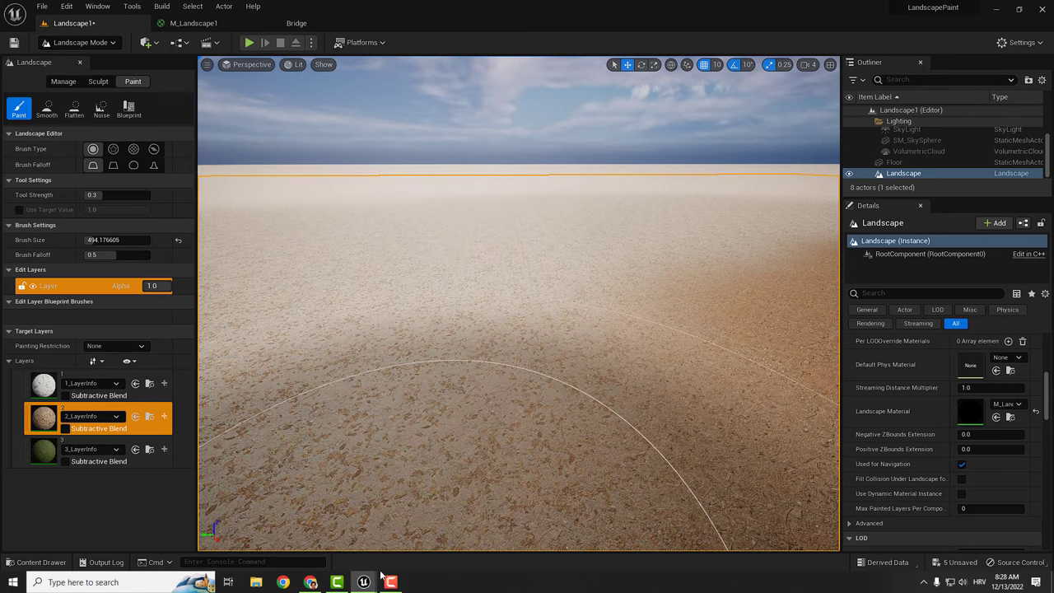
mouse_move(363, 583)
click(508, 539)
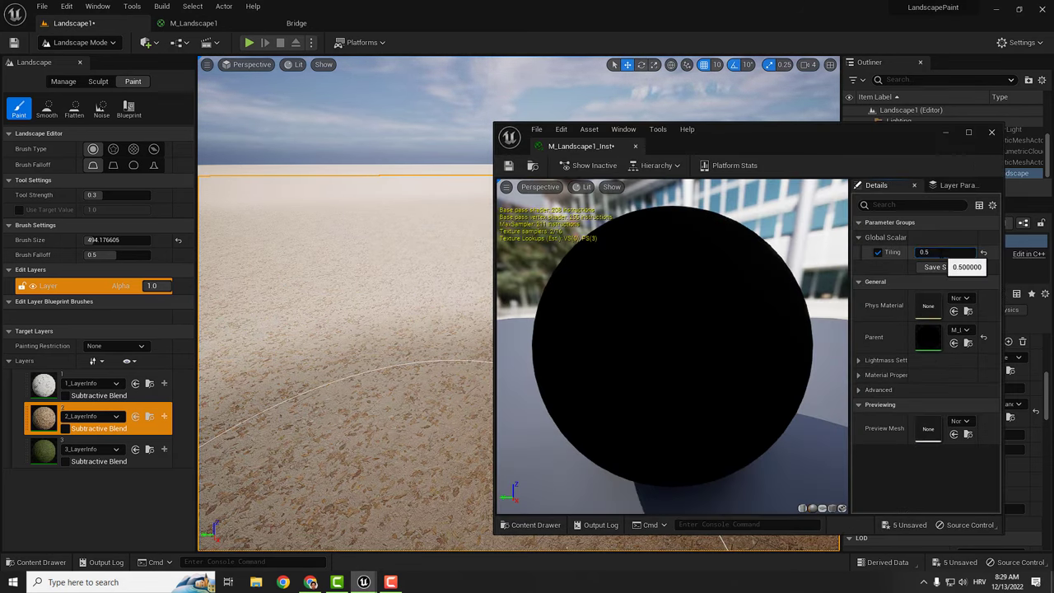
click(941, 252)
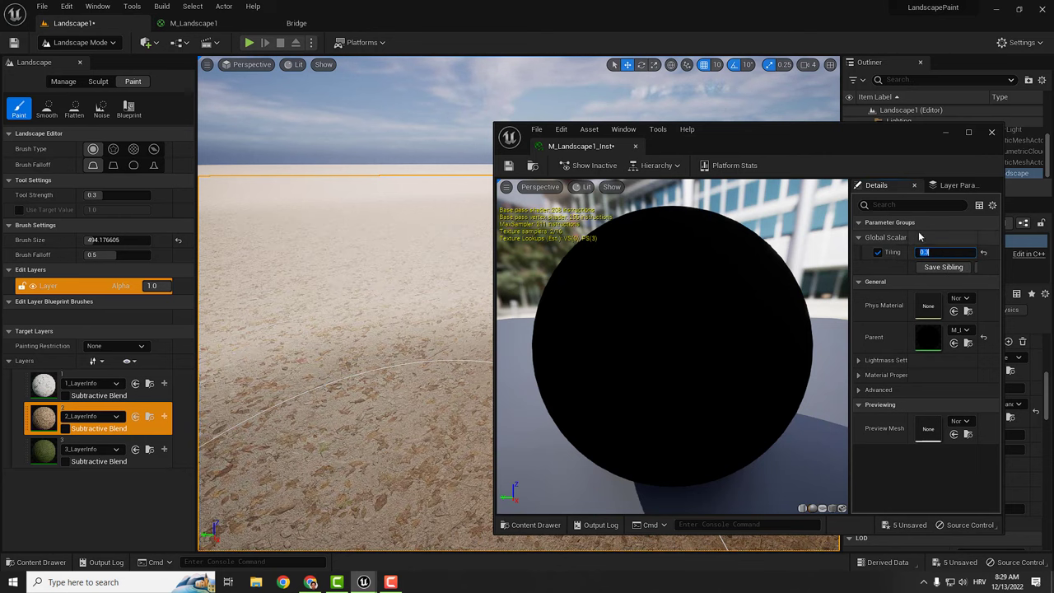
click(946, 133)
- Play the level from the area painted with layer 2 and walk the character around to inspect the ground textures
right_click(718, 280)
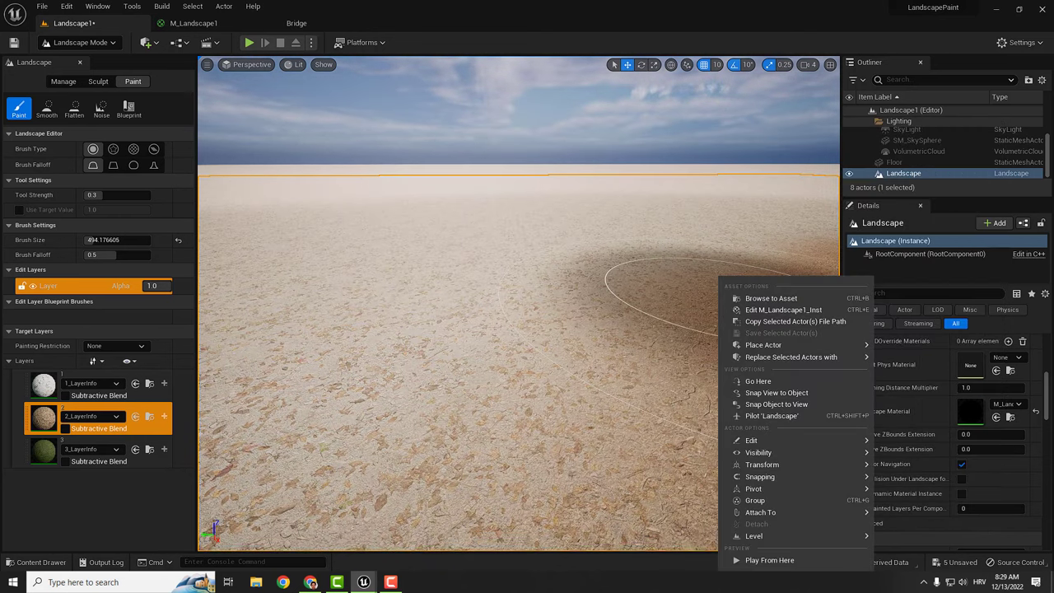
click(752, 560)
click(216, 66)
key(w)
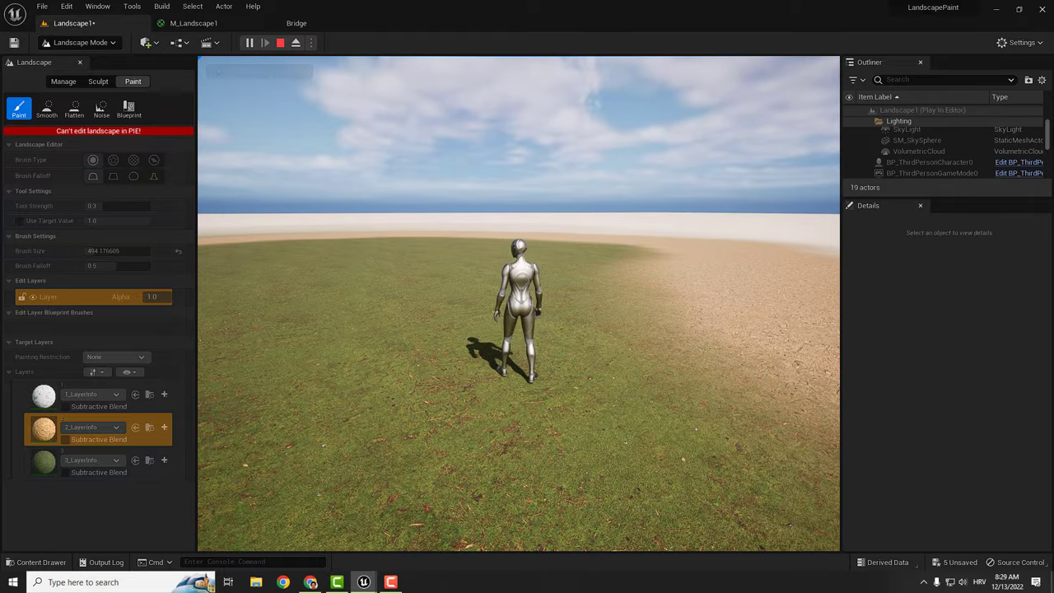
key(s)
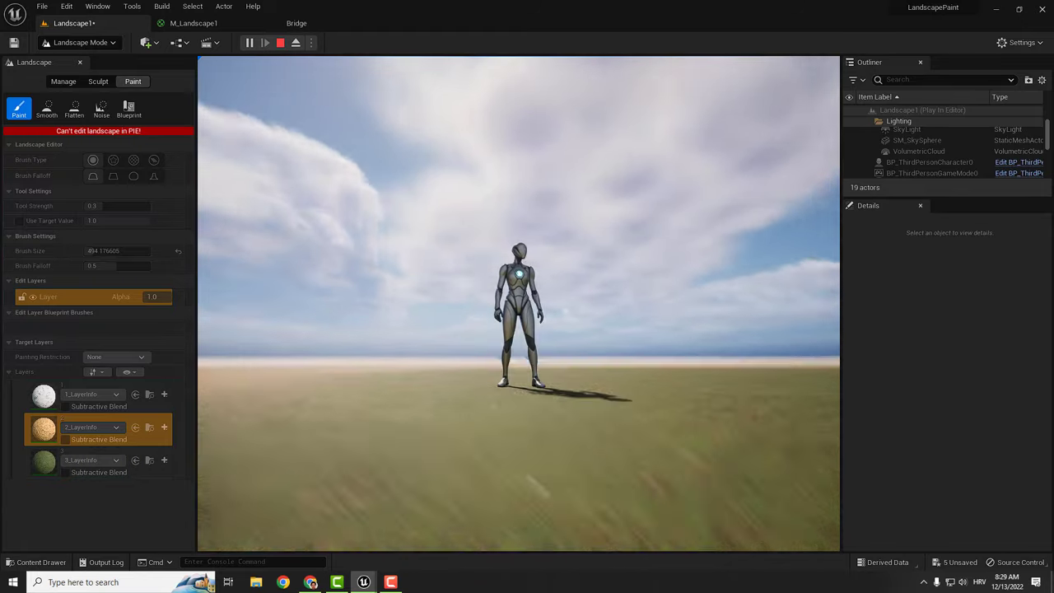